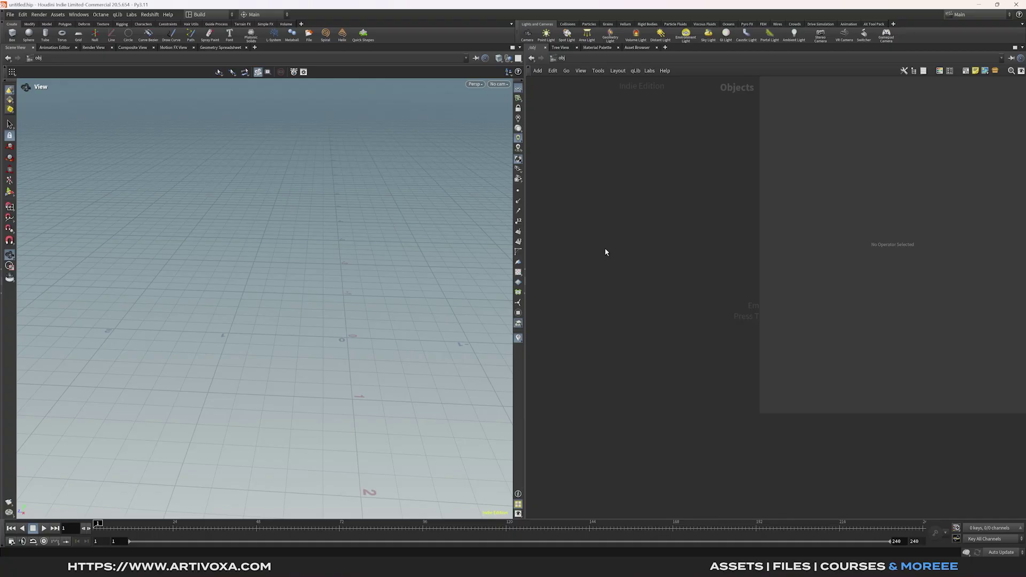
- Create a Geometry object in the obj network and enter it
key("Tab")
type("ge")
key("Return")
left_click(604, 248)
double_click(604, 248)
- Add a polygon Sphere node in the empty geometry network
key("Tab")
type("sphere")
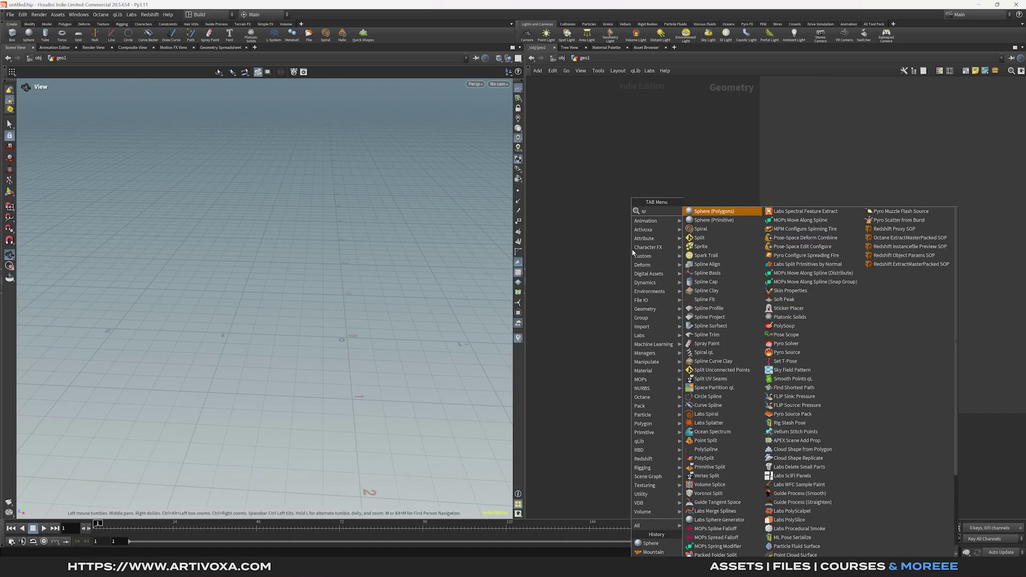
key("Return")
left_click(632, 248)
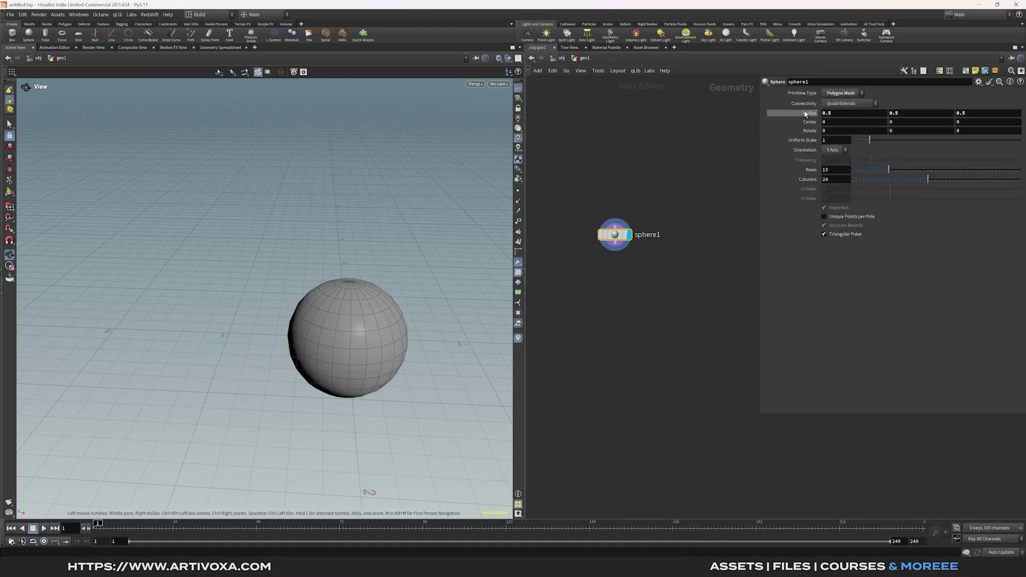
- Set the sphere's primitive type to Polygon and flatten it with a radius of 1, 0.25 and 0.5
left_click(842, 95)
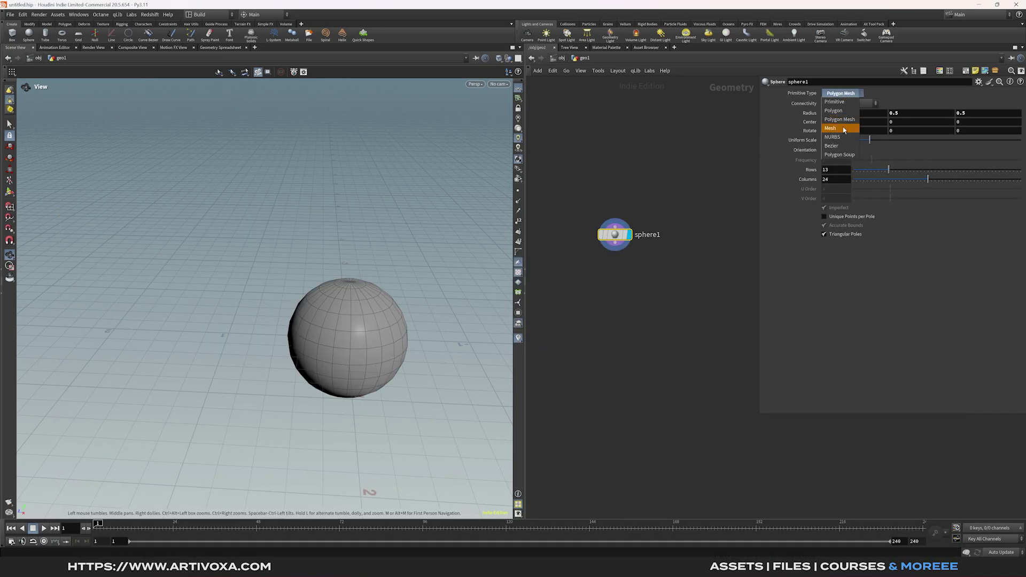
left_click(843, 112)
left_click(842, 114)
type("1")
left_click(913, 114)
type("0.25")
left_click(977, 114)
key("Return")
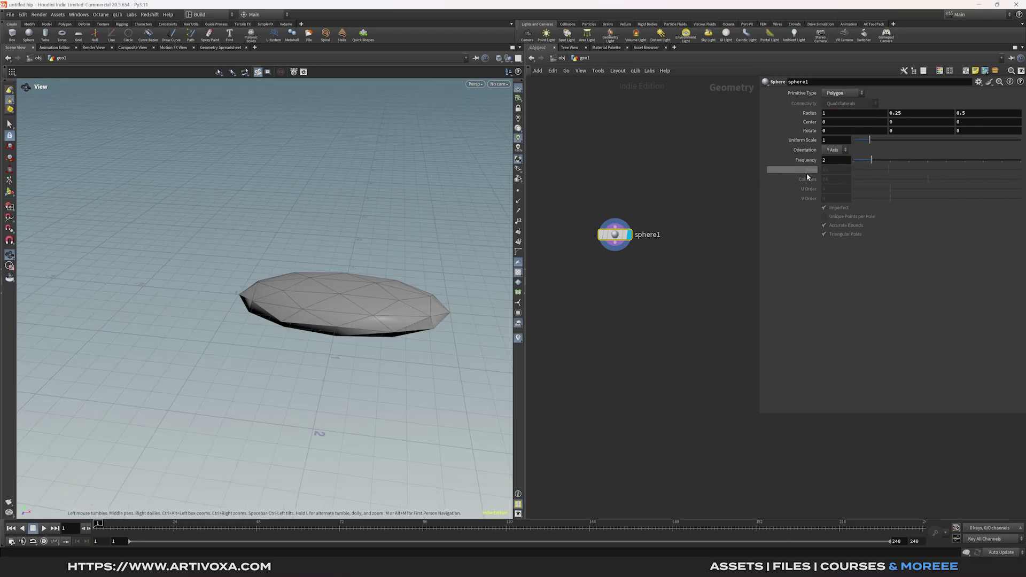
- Set the sphere's frequency to 50
left_click(832, 160)
type("50")
key("Return")
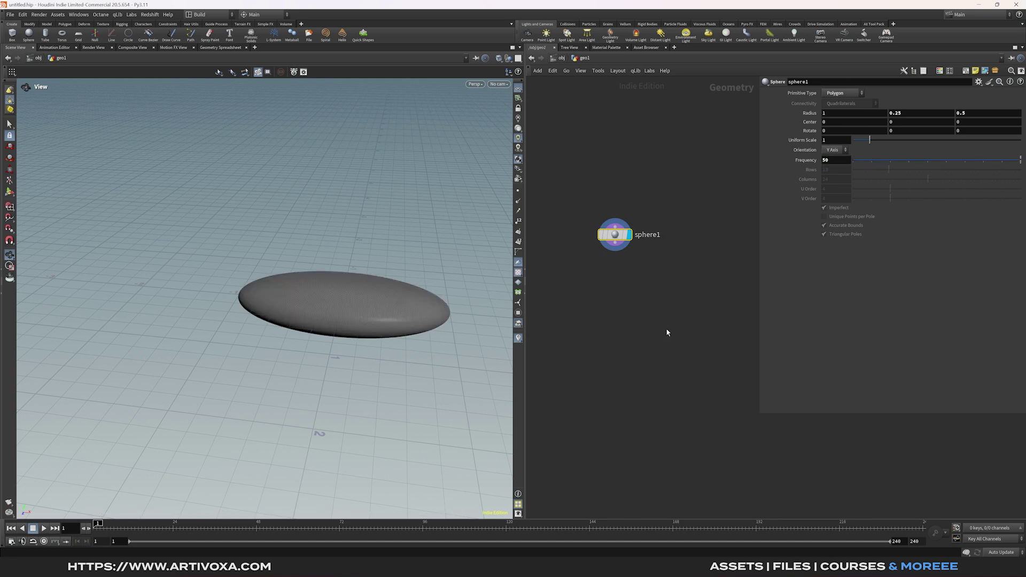
- Add a Mountain node connected to the sphere's output
left_click(615, 243)
key("Tab")
type("mou")
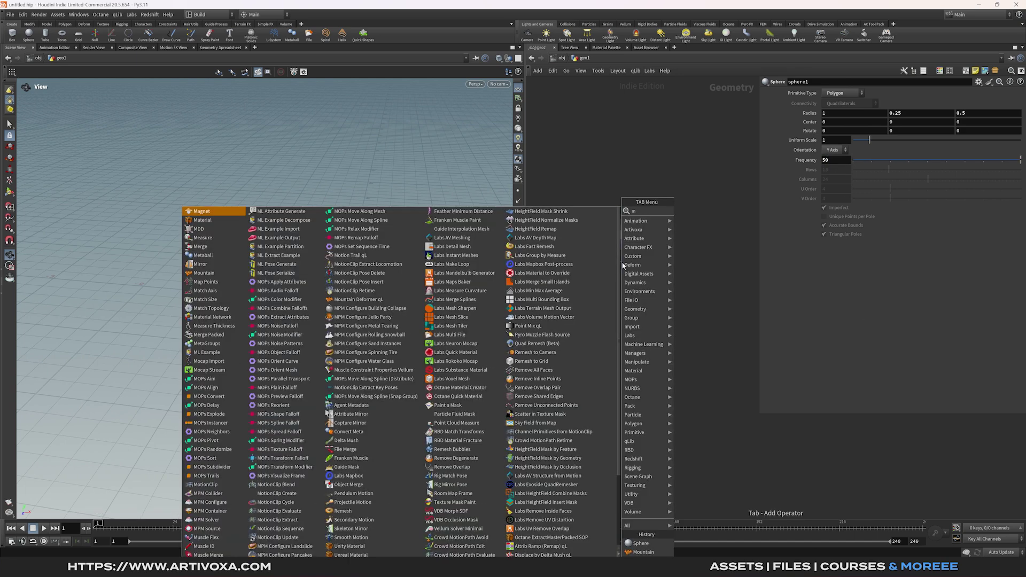
key("Return")
left_click(620, 263)
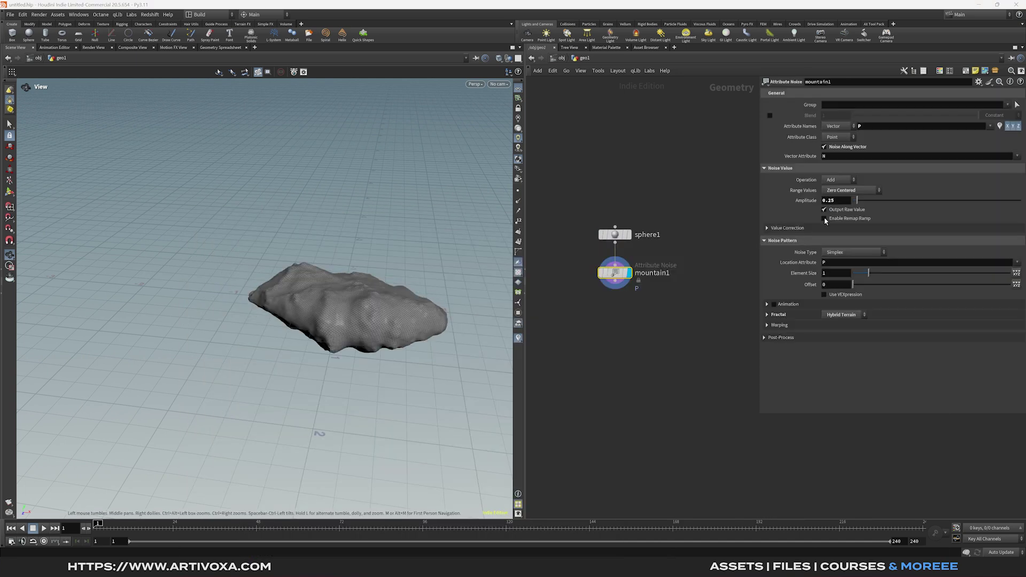
- Set the Mountain node's noise amplitude to 0.5 and its fractal roughness to 0
double_click(835, 199)
type("0.5")
key("Return")
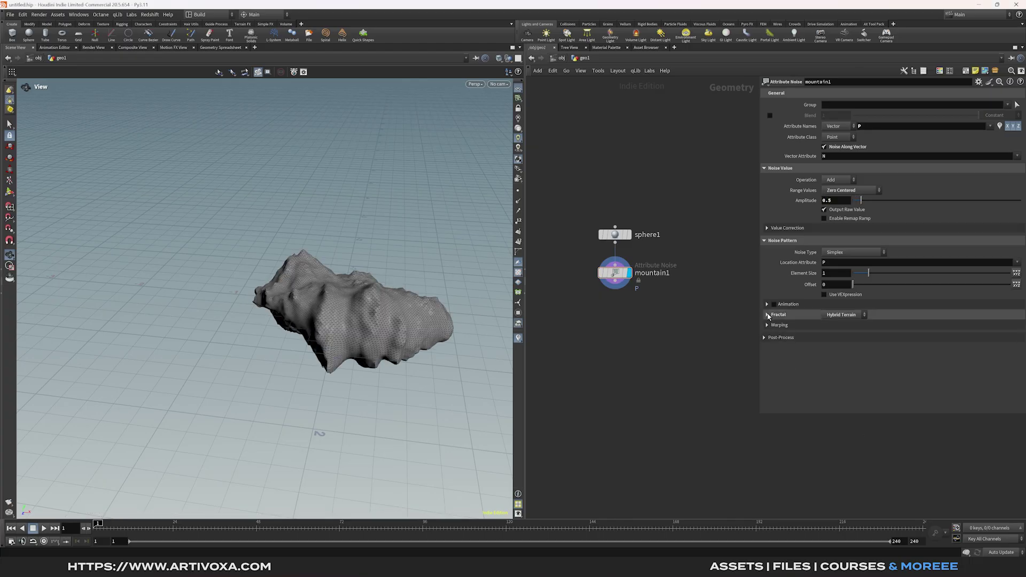
left_click(767, 315)
double_click(839, 358)
type("0")
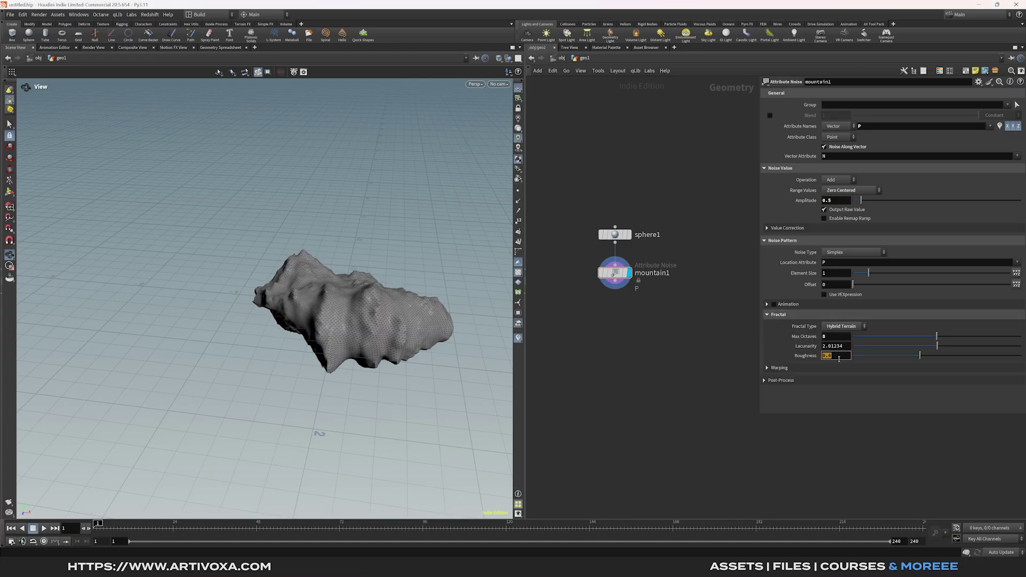
key("Return")
left_click_drag(332, 300, 335, 295)
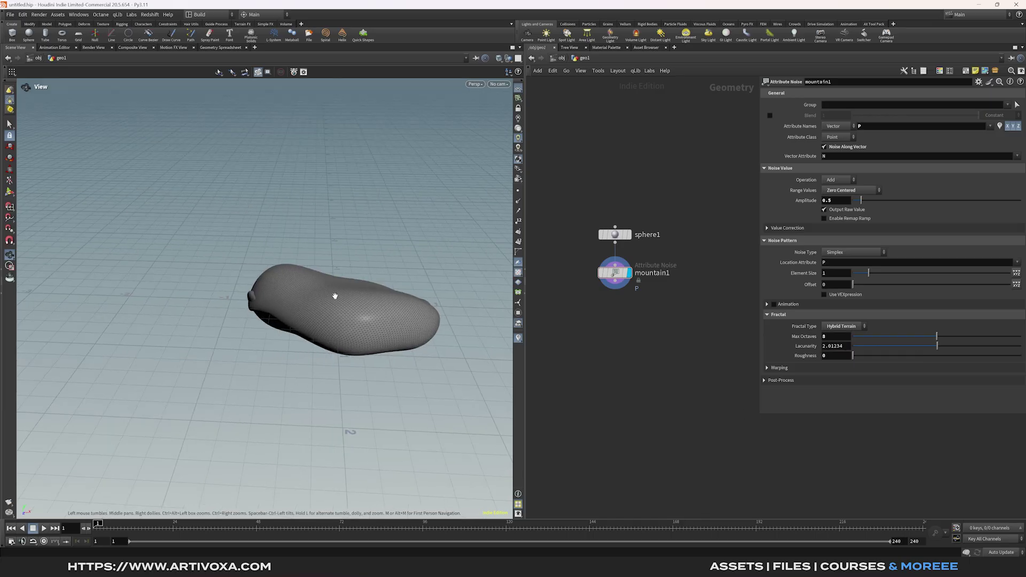
- Add a second Mountain node below the first one and display its result
key("Tab")
type("mo")
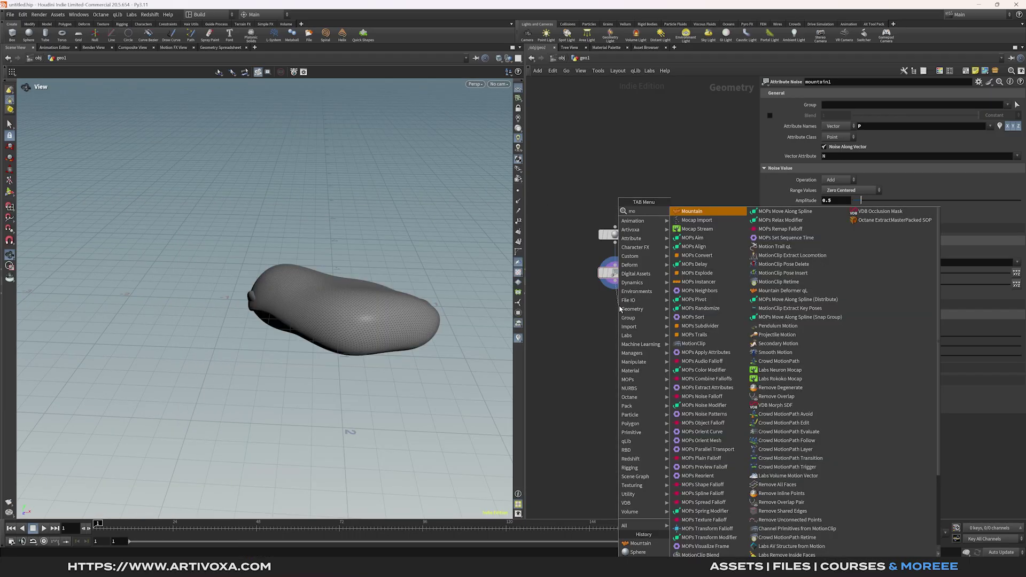
key("Return")
left_click(615, 312)
left_click(628, 313)
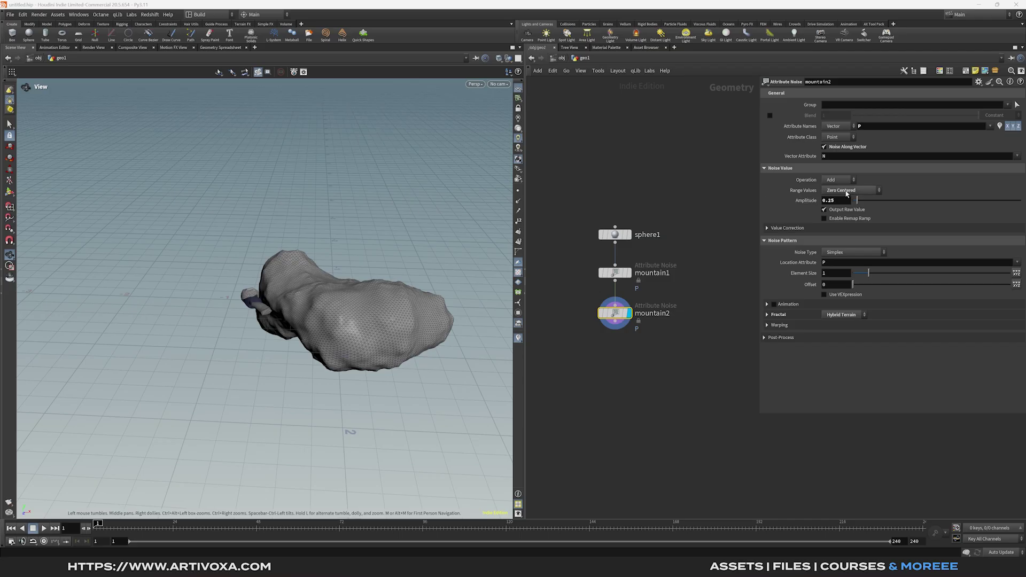
- Set the second Mountain node's amplitude to 0.1 and its element size to 0.5
left_click(843, 200)
key("BackSpace")
key("BackSpace")
type("1")
key("Return")
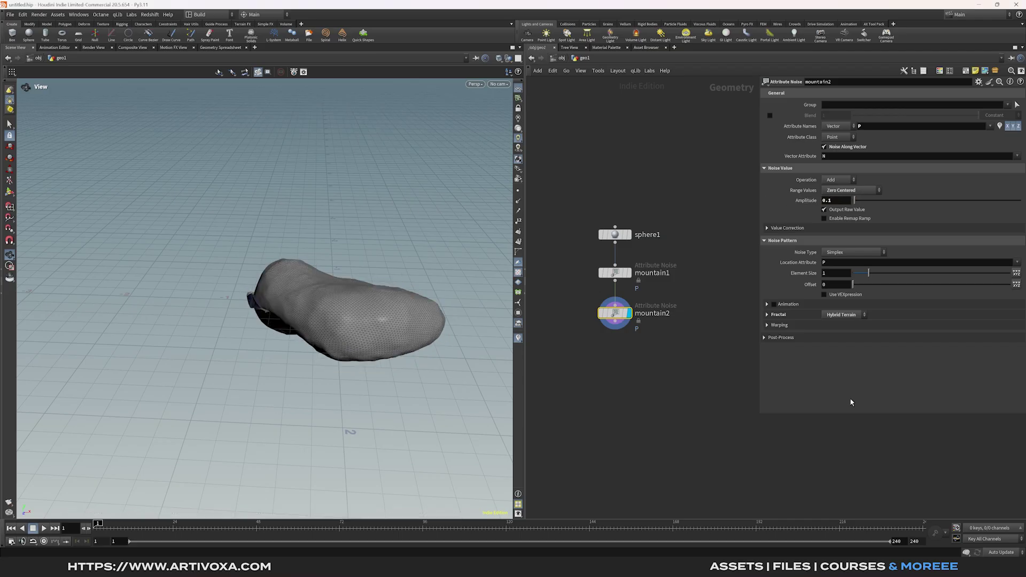
double_click(833, 273)
type("0.5")
key("Return")
- Set the second Mountain node's fractal roughness to 0.35
left_click(795, 316)
double_click(841, 356)
type("0.35")
key("Return")
left_click_drag(303, 311, 322, 315)
- Add a VDB from Polygons node after the second Mountain node
middle_click_drag(659, 393, 652, 368)
key("Tab")
type("vdb")
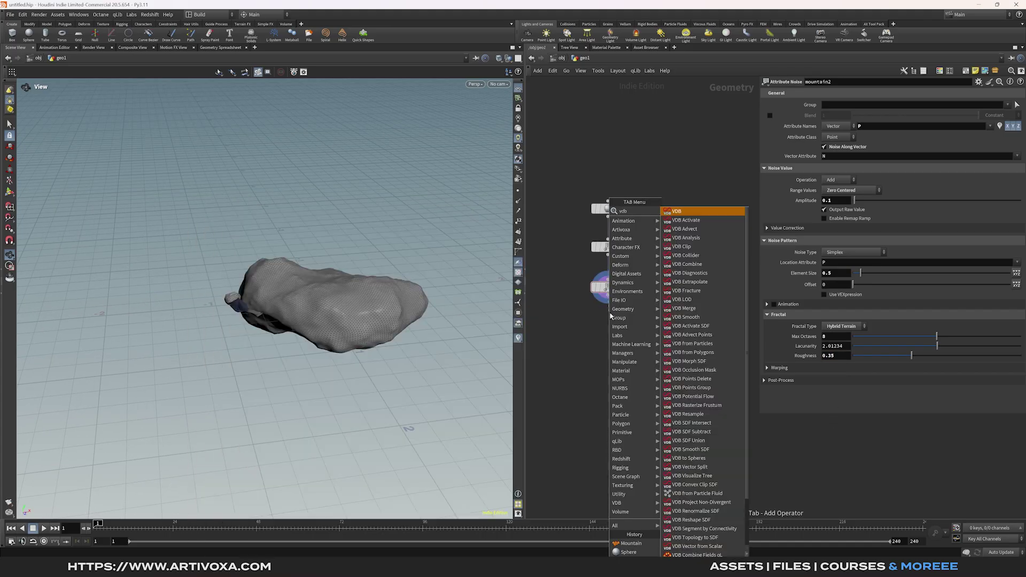
type(" from po")
key("Return")
left_click(608, 323)
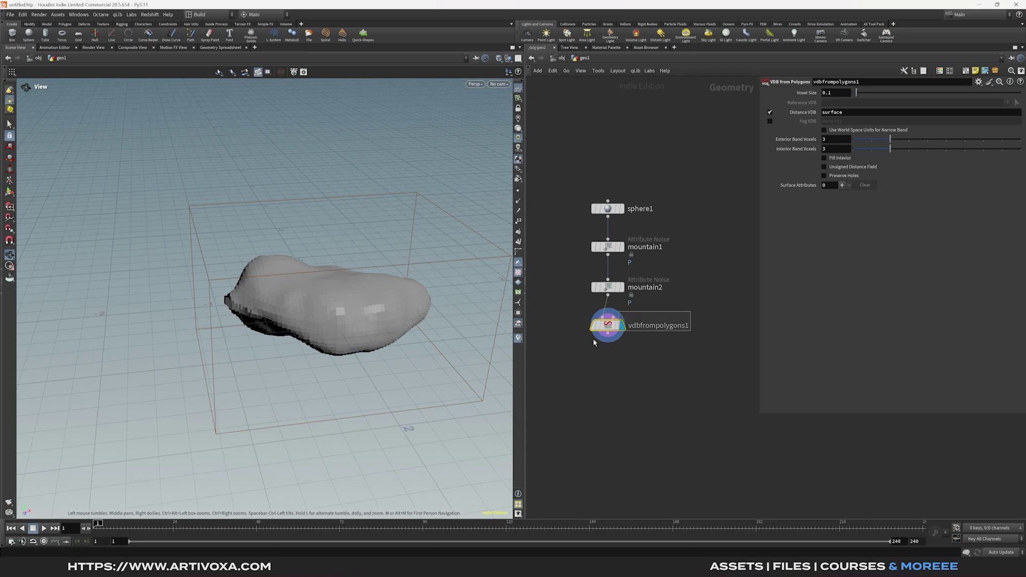
- Set the VDB from Polygons voxel size to 0.005
double_click(842, 95)
type("0.005")
key("Return")
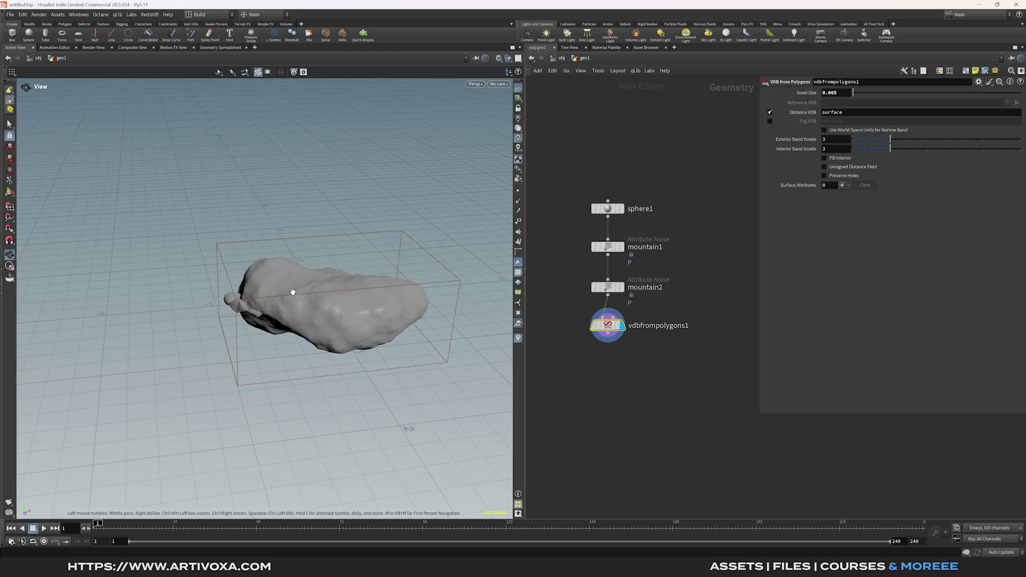
- Add a Convert VDB node after the VDB from Polygons node and set it to convert to Polygons
key("Tab")
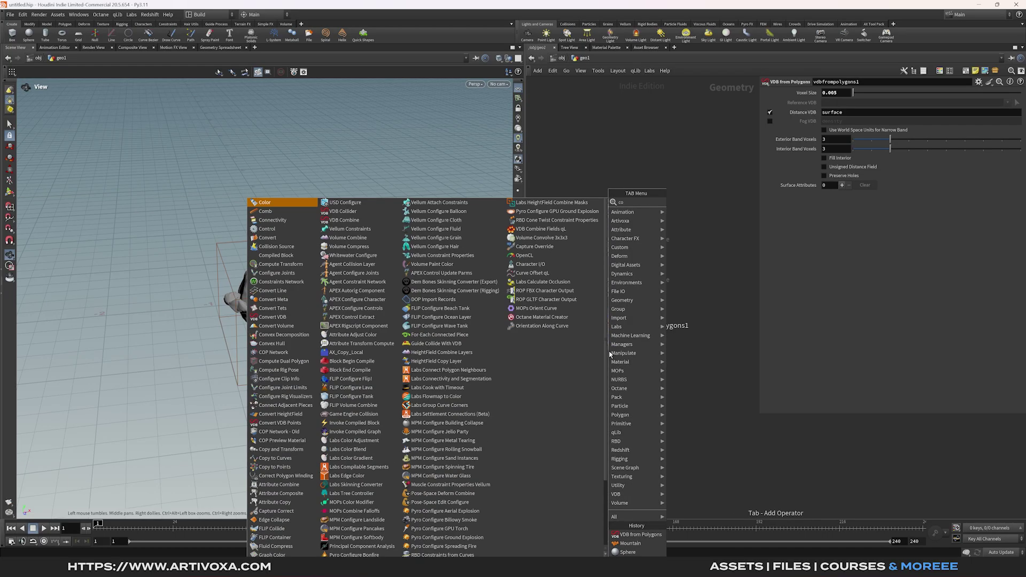
type("convertvd")
key("Return")
left_click(609, 353)
left_click_drag(614, 359, 614, 363)
left_click(616, 367)
left_click(843, 103)
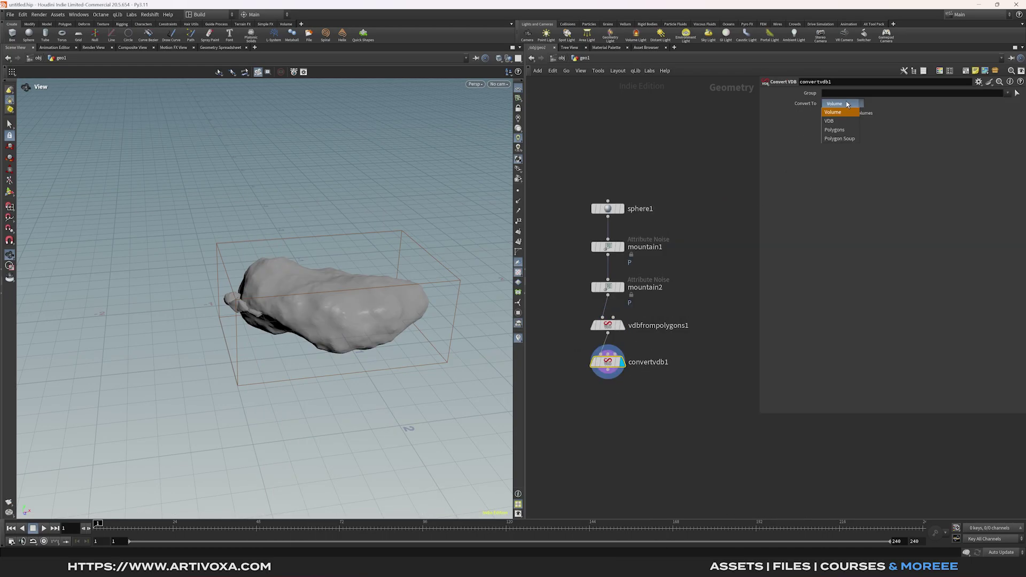
left_click(836, 122)
- Add a Normal node after the Convert VDB node and set it to add normals to Points
key("Tab")
mouse_move(610, 251)
type("normal")
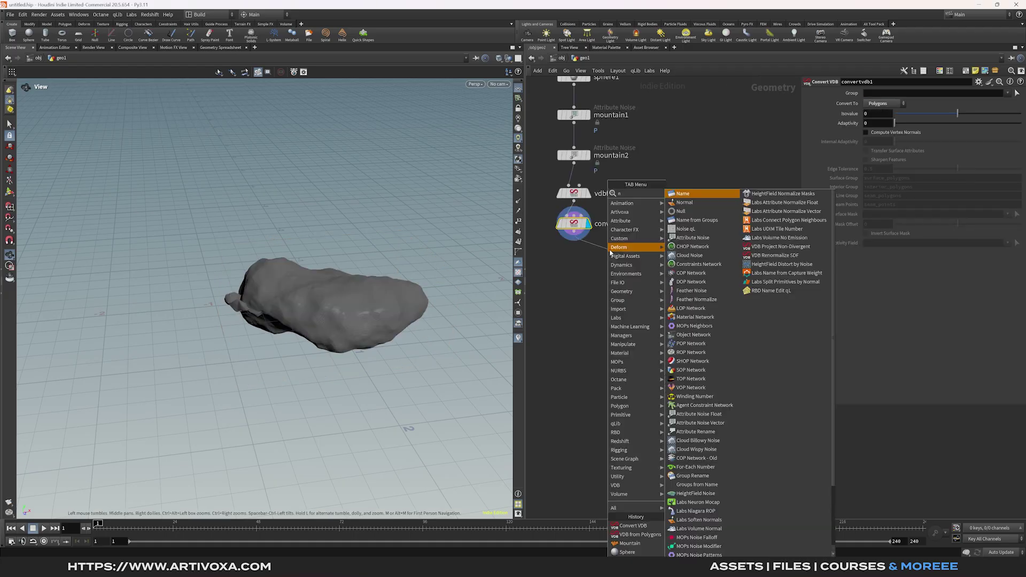
key("Return")
left_click(667, 273)
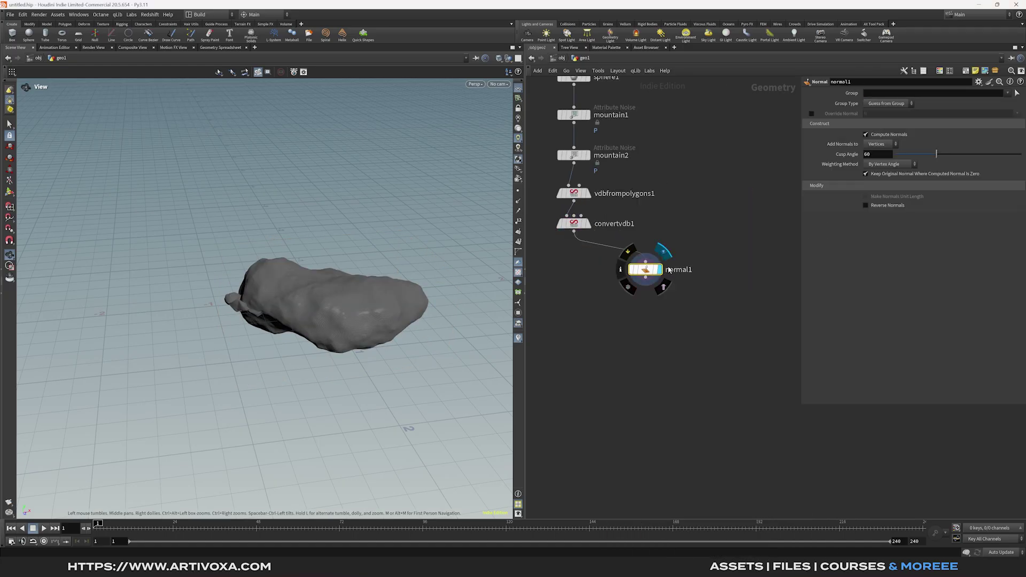
left_click(881, 144)
left_click(879, 144)
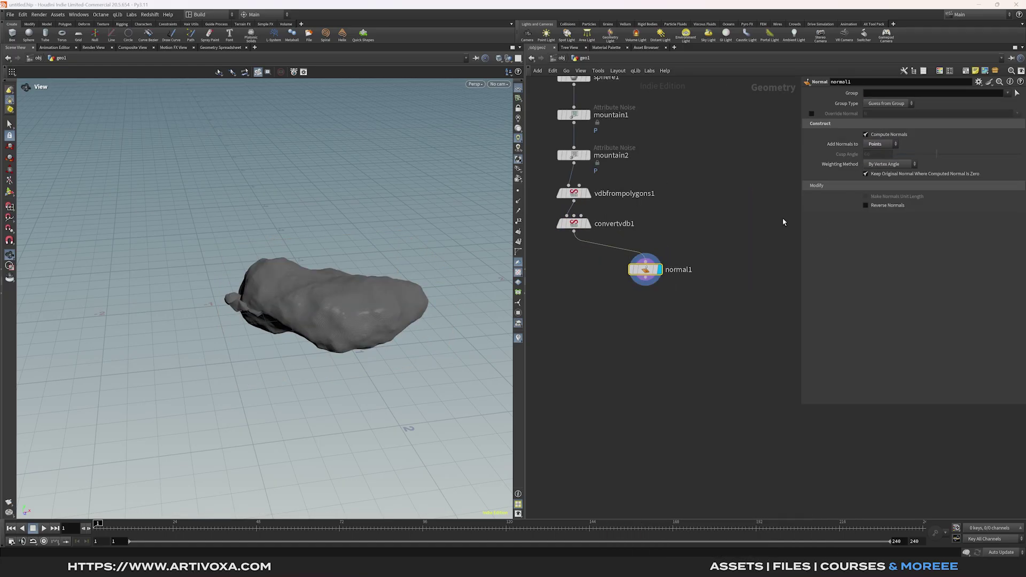
- Examine the mesh's point normals in the viewport by switching their display on and off
left_click(517, 201)
left_click_drag(403, 281, 375, 284)
left_click(517, 201)
- Add an Attribute Wrangle node below the Normal node
key("Tab")
type("att wr")
key("Return")
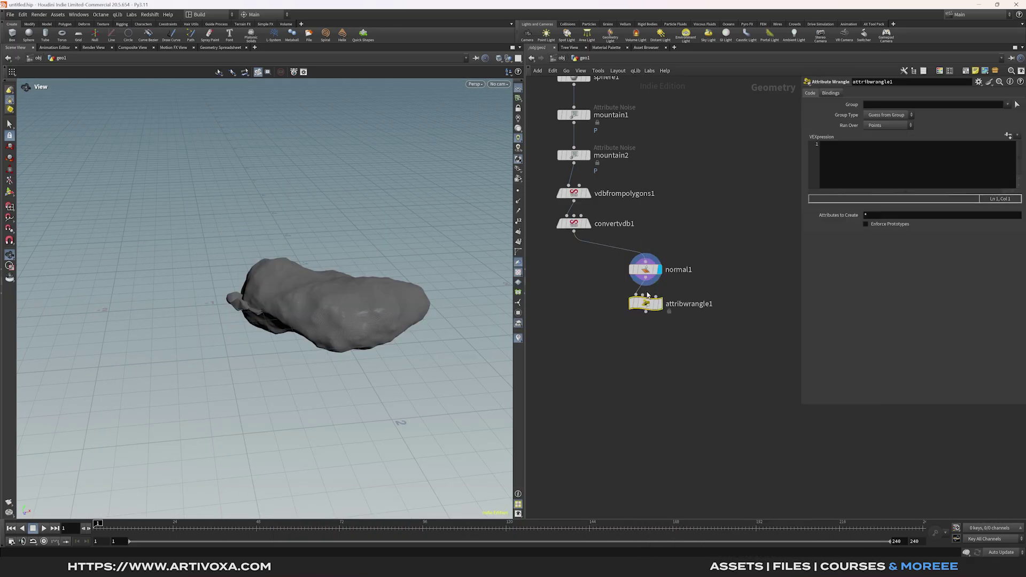
- Write the wrangle's VEX code as if(@P.y<chf('up') && @P.y>chf('down')) f@mask = 1;
left_click(813, 176)
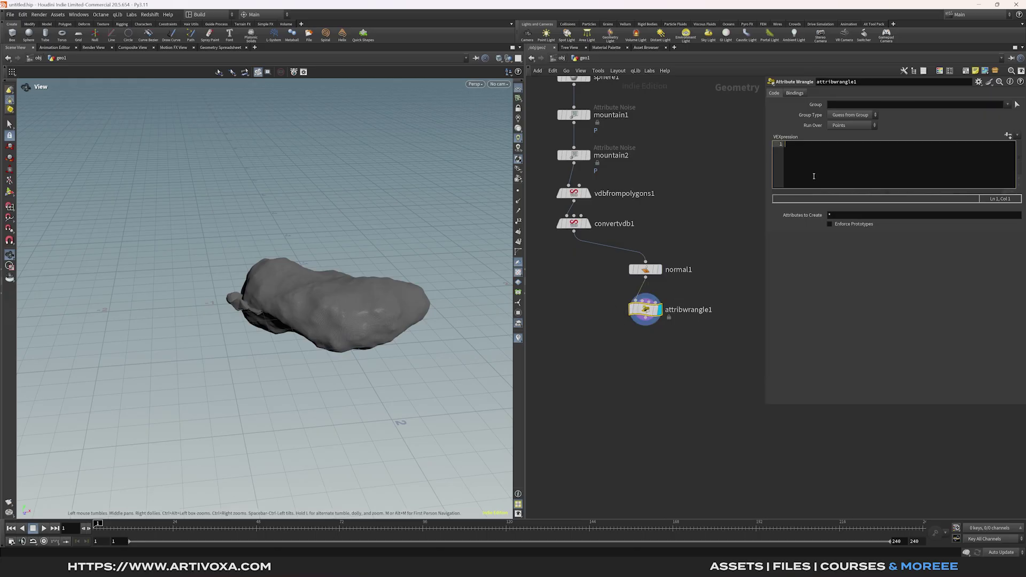
type("if(")
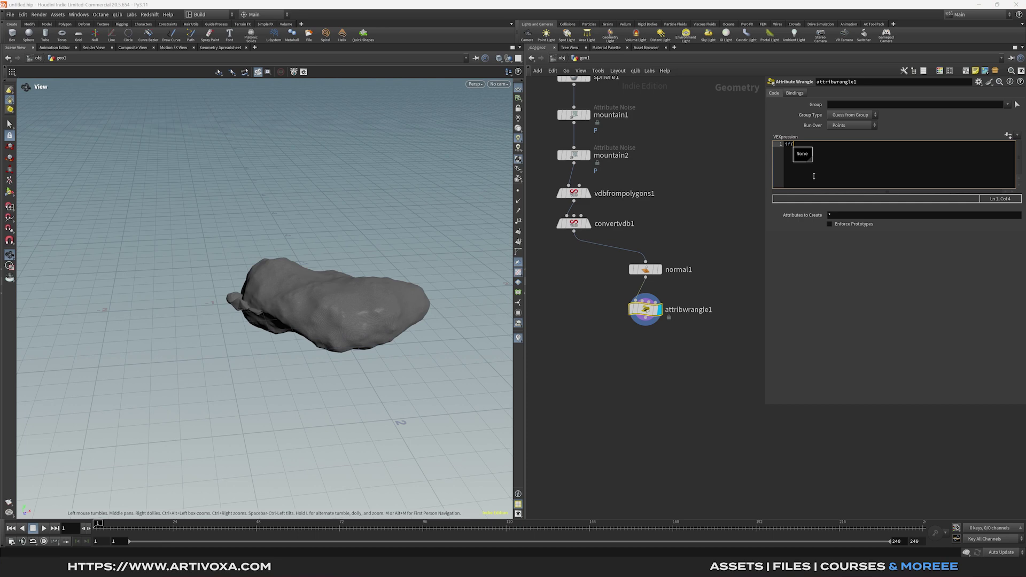
type("@P.y<chf('up') && @P.y>")
type("chf('")
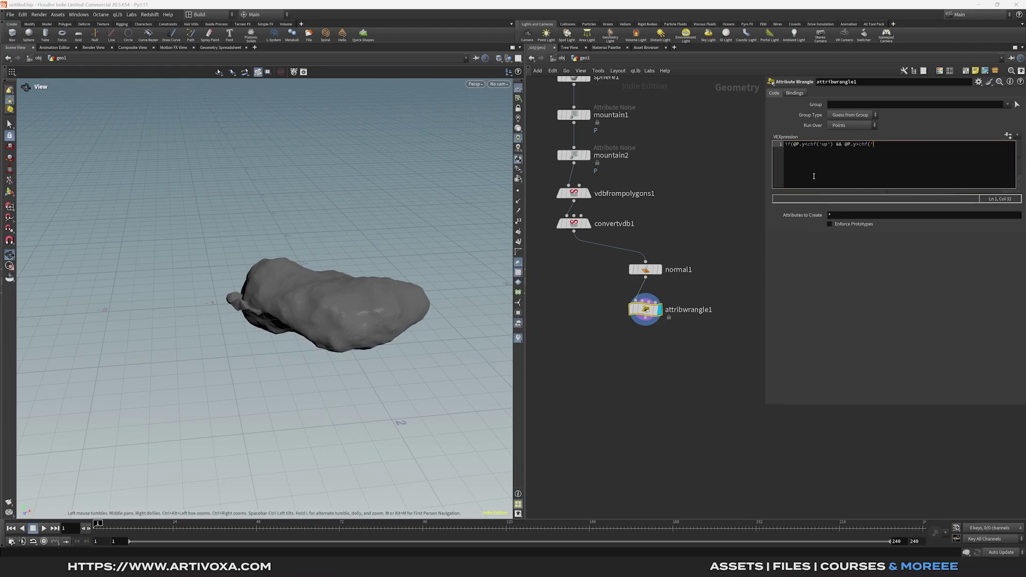
type("down')) f@mask = 1;")
- Visualize the wrangle's mask point attribute in the viewport from its node info
mouse_move(628, 308)
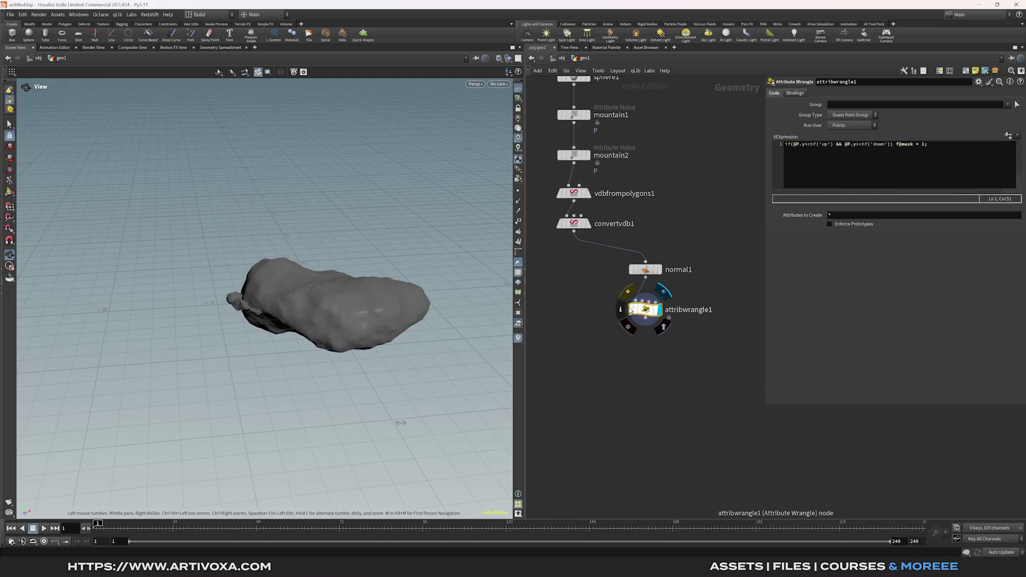
left_click(620, 309)
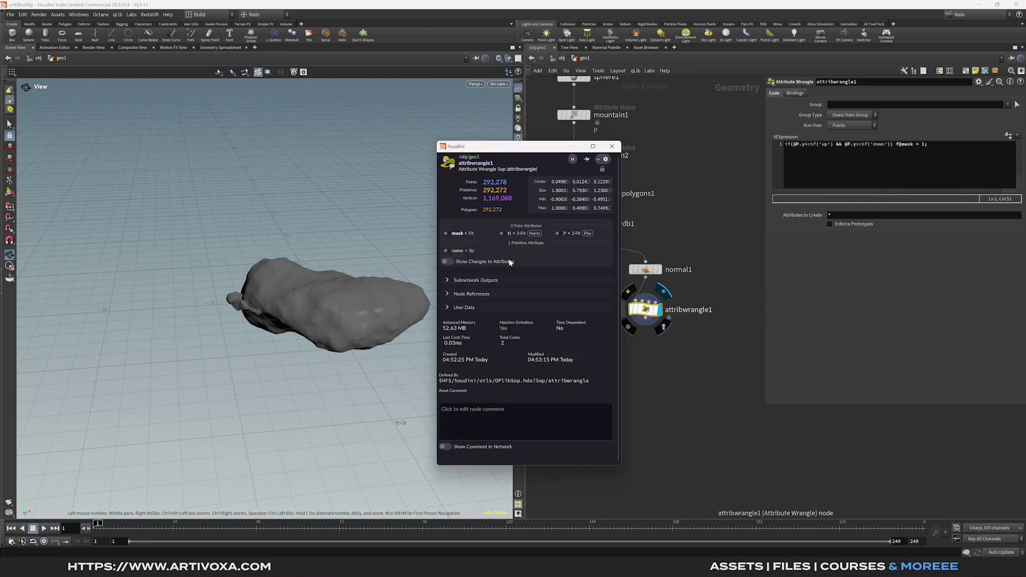
left_click(446, 233)
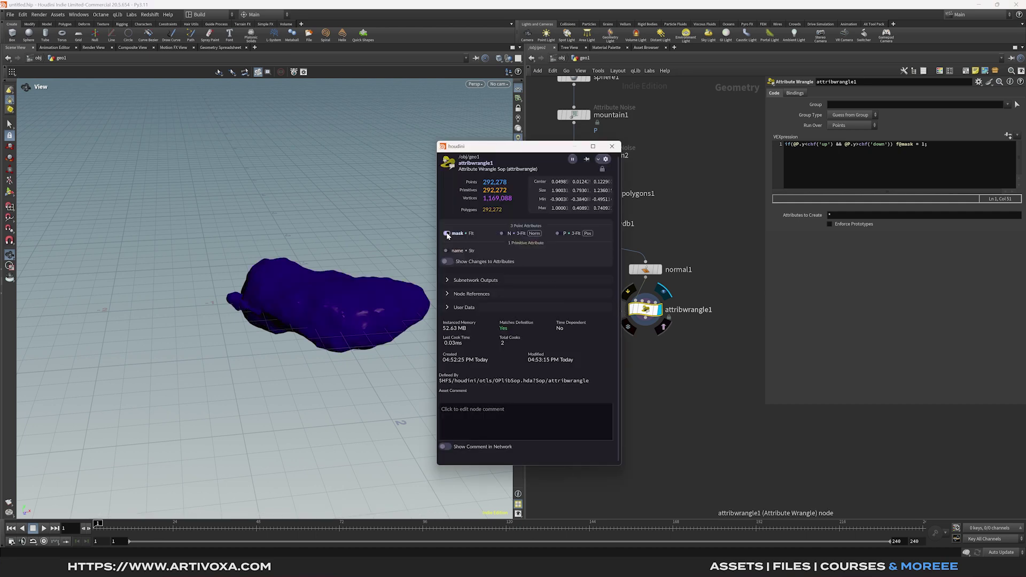
left_click(612, 145)
- Generate the wrangle's channel parameters and set Up to 0.191 and Down to -0.152
left_click(1007, 137)
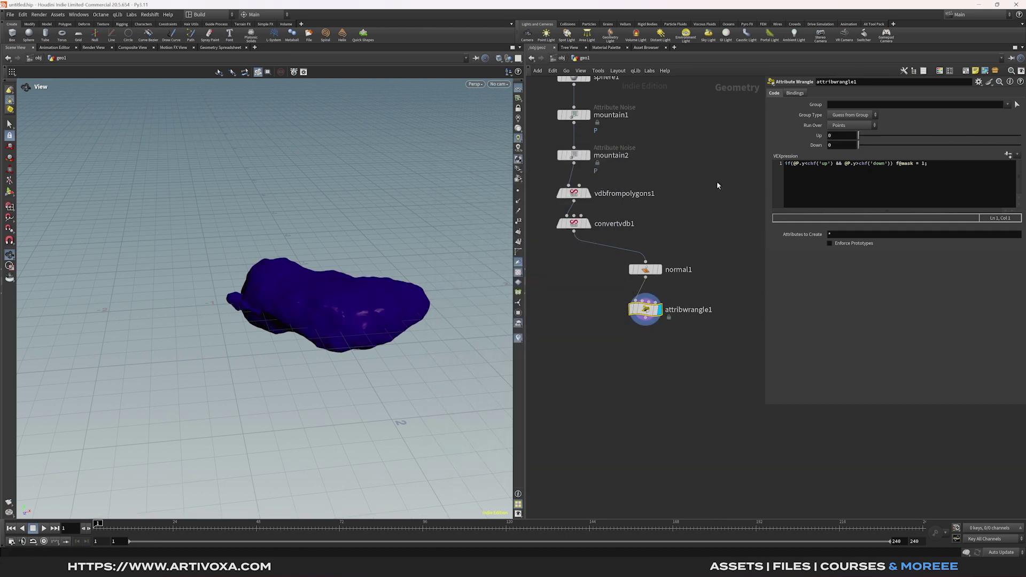
left_click(845, 136)
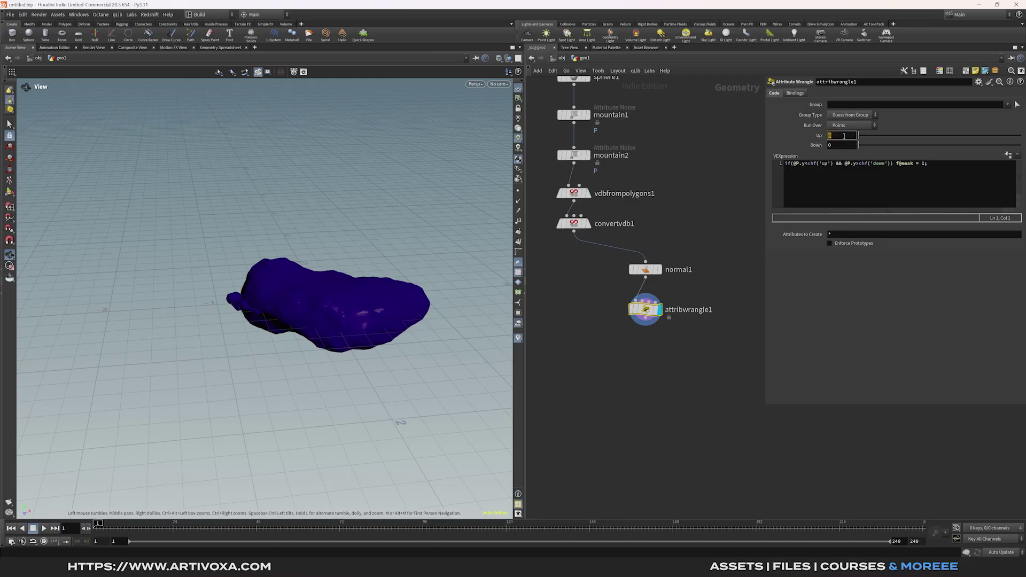
type("0.191")
left_click(841, 147)
type("-0.152")
key("Return")
left_click_drag(299, 277, 240, 288)
- Add an Attribute Remap node after the Attribute Wrangle and display it
middle_click_drag(644, 345, 627, 294)
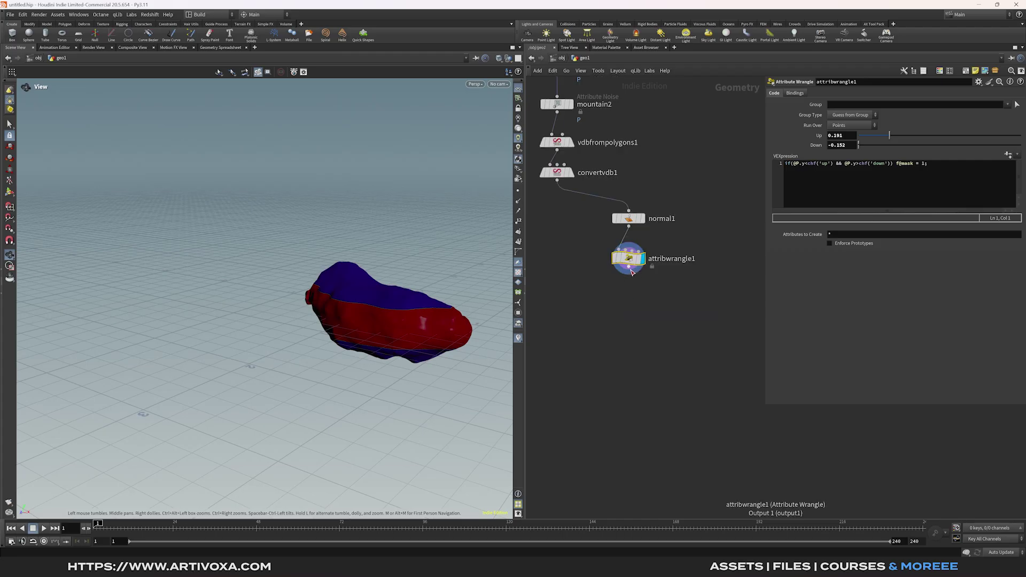
left_click(633, 270)
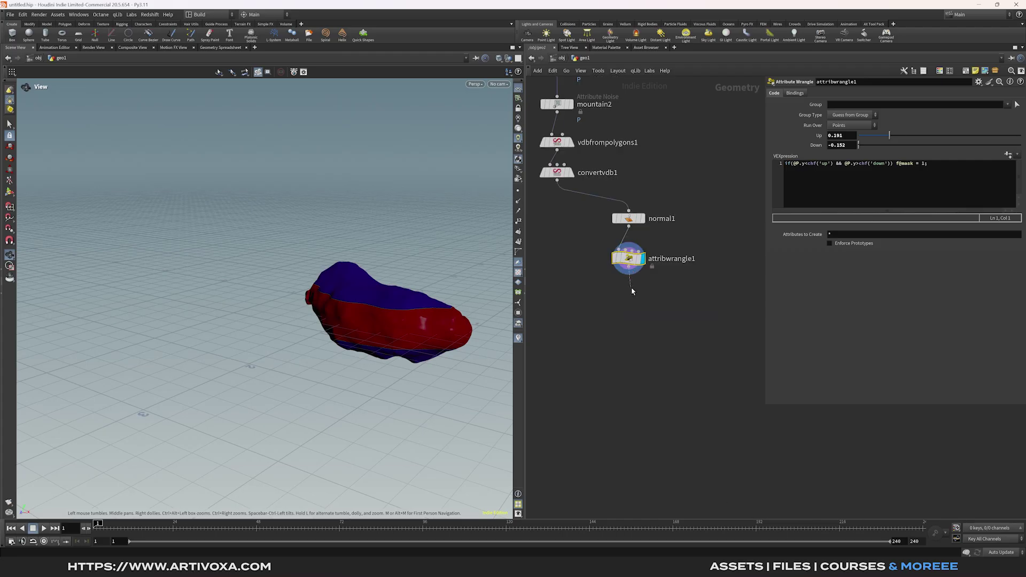
key("Tab")
type("attrem")
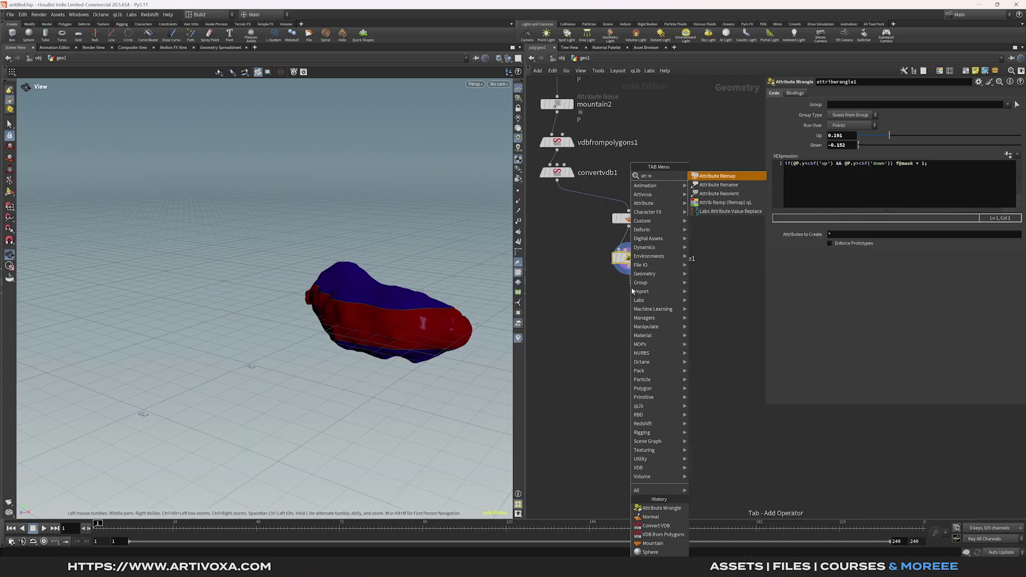
key("Return")
left_click(631, 289)
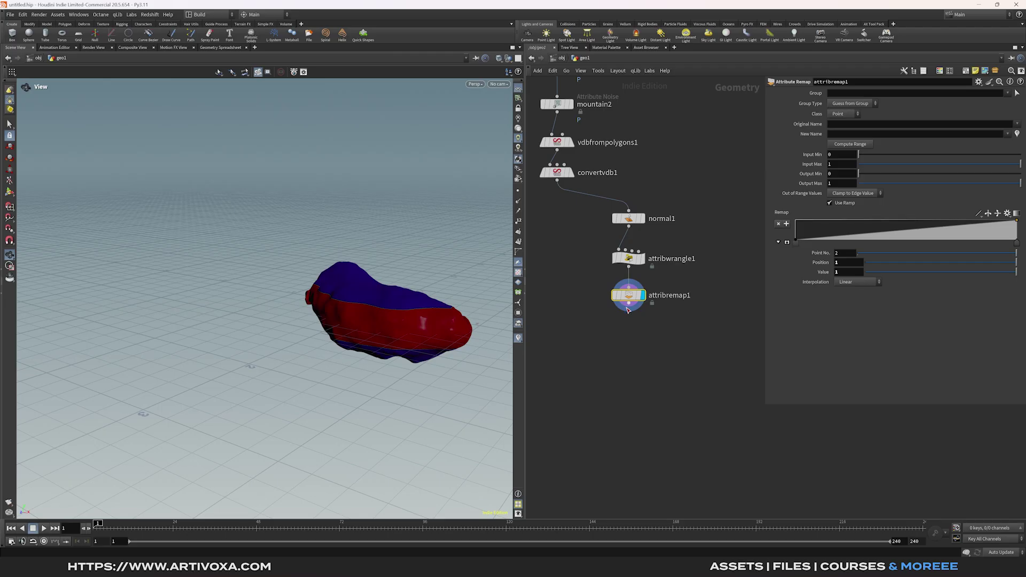
- Set the Attribute Remap to read mask, output it as density, and reverse its remap ramp
left_click(1016, 123)
left_click(1011, 134)
left_click(857, 134)
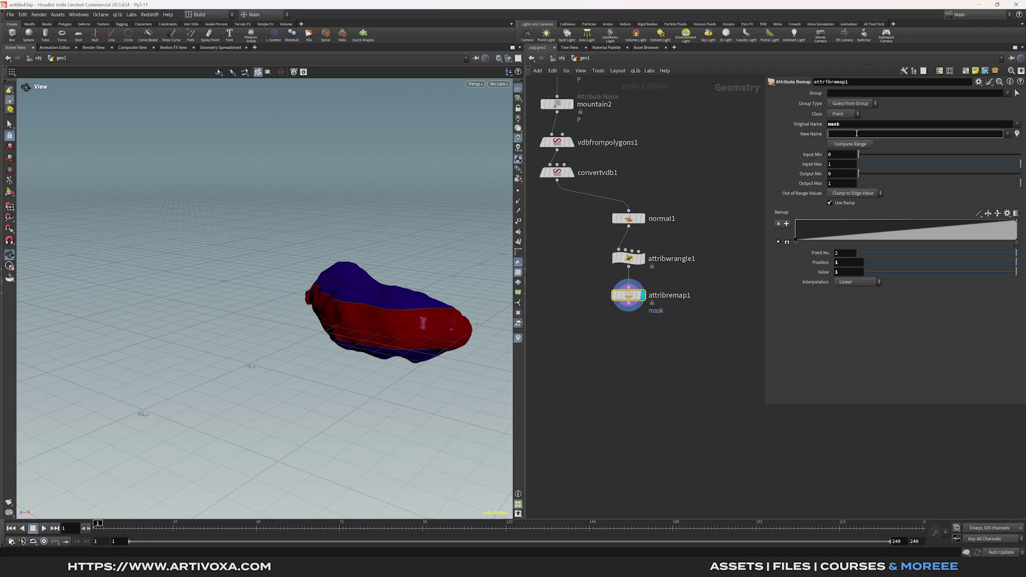
type("density")
key("Return")
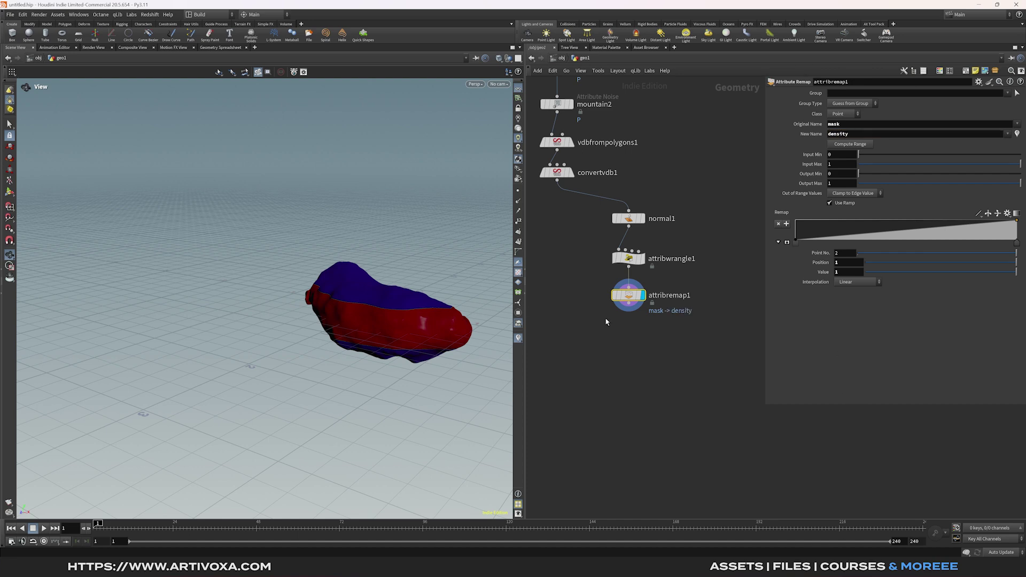
left_click(988, 215)
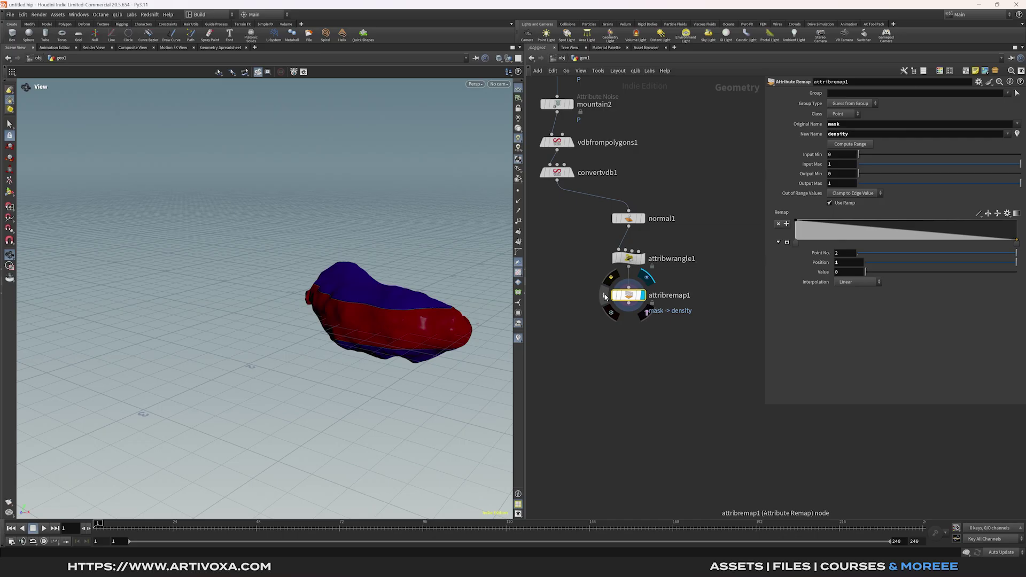
- Visualize the Attribute Remap's density point attribute in the viewport from its node info
left_click(603, 295)
left_click(431, 214)
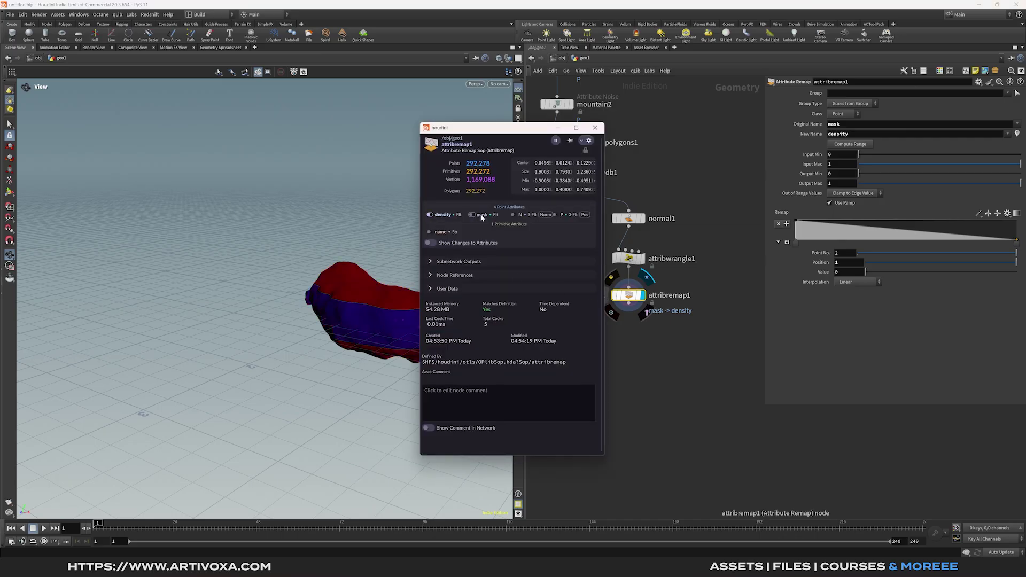
left_click(594, 127)
left_click_drag(424, 323, 467, 297)
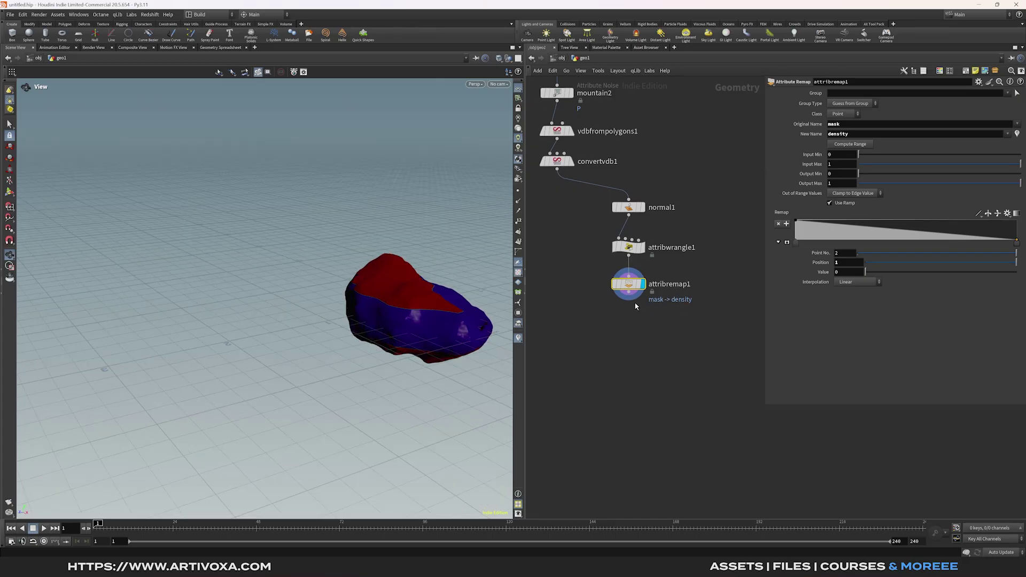
- Add a Scatter node after the Attribute Remap and display it
key("Tab")
type("scat")
key("Return")
left_click(630, 324)
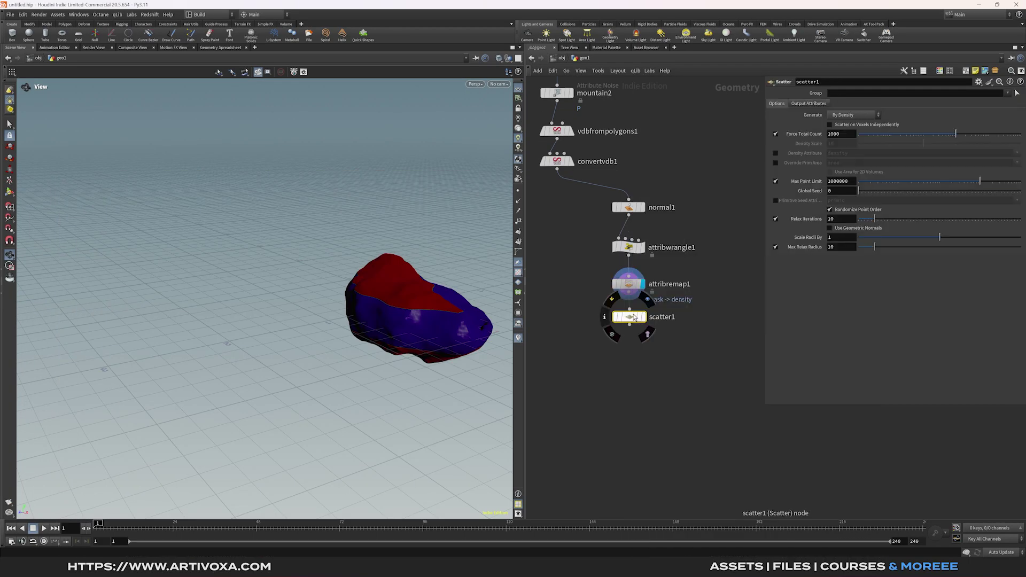
left_click(642, 324)
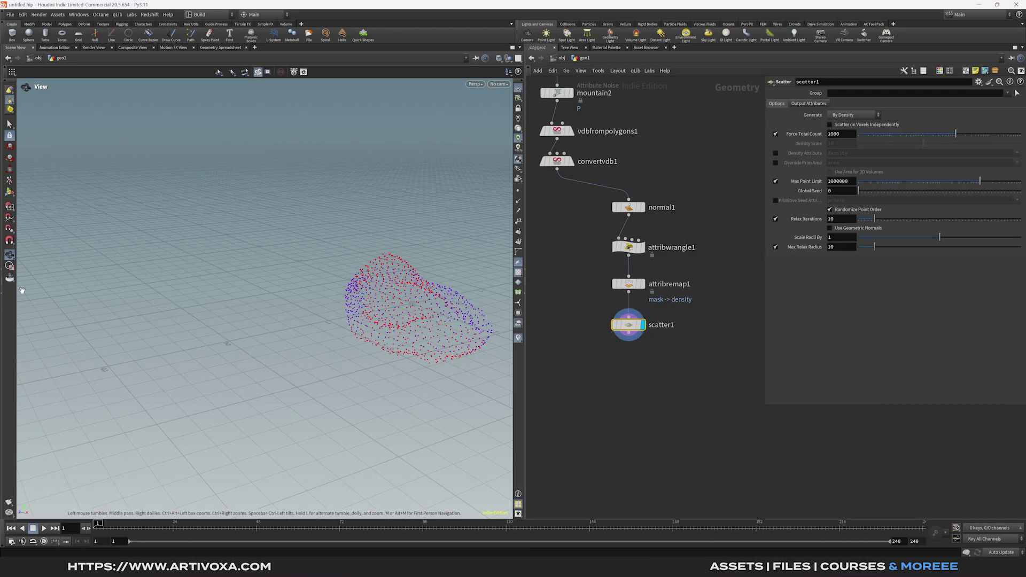
left_click_drag(411, 322, 382, 289)
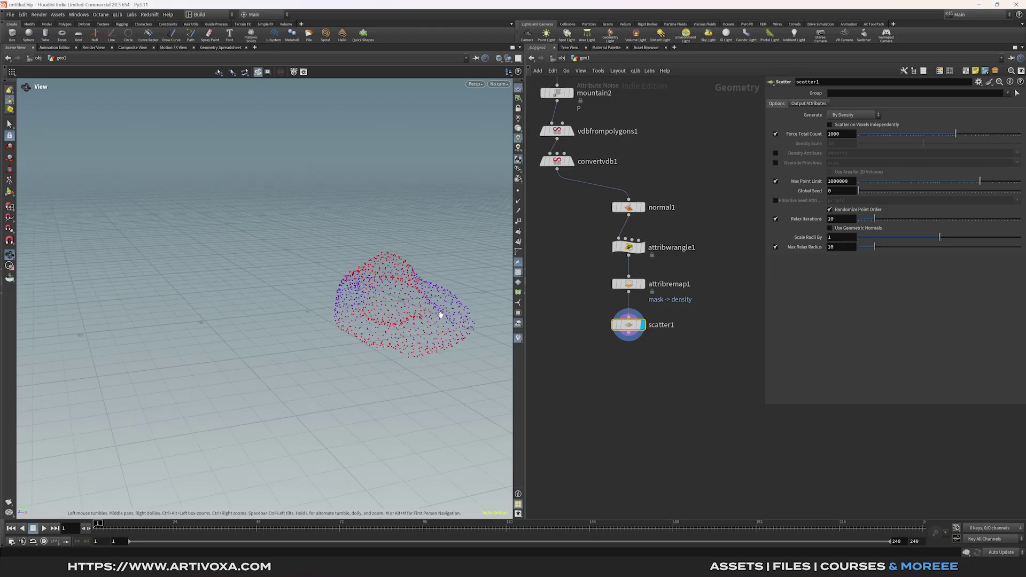
- Set the Scatter's Force Total Count to 100 and enable density as its Density Attribute
left_click(848, 134)
key("Return")
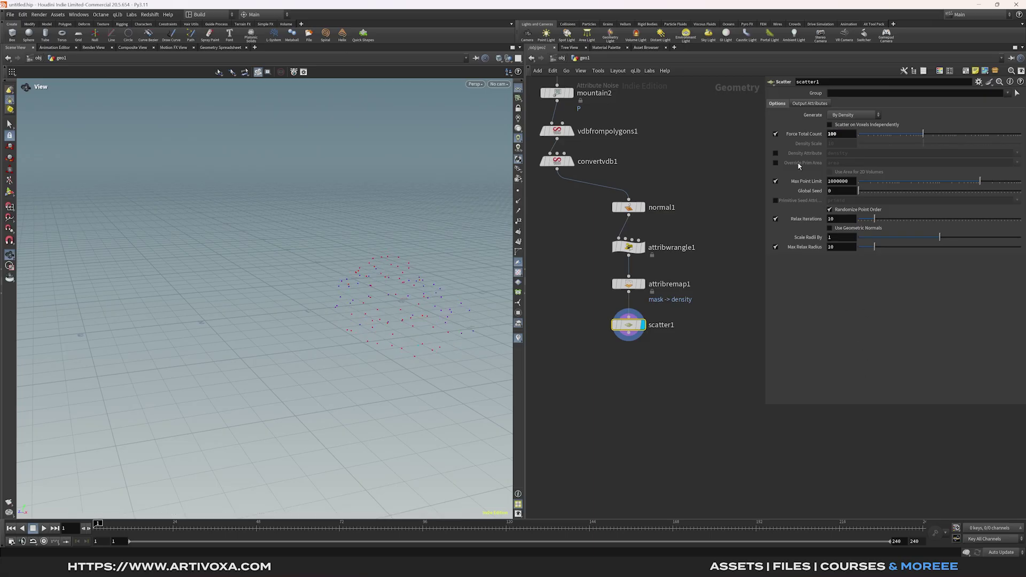
left_click(775, 153)
left_click_drag(348, 315, 394, 278)
middle_click_drag(633, 342, 627, 331)
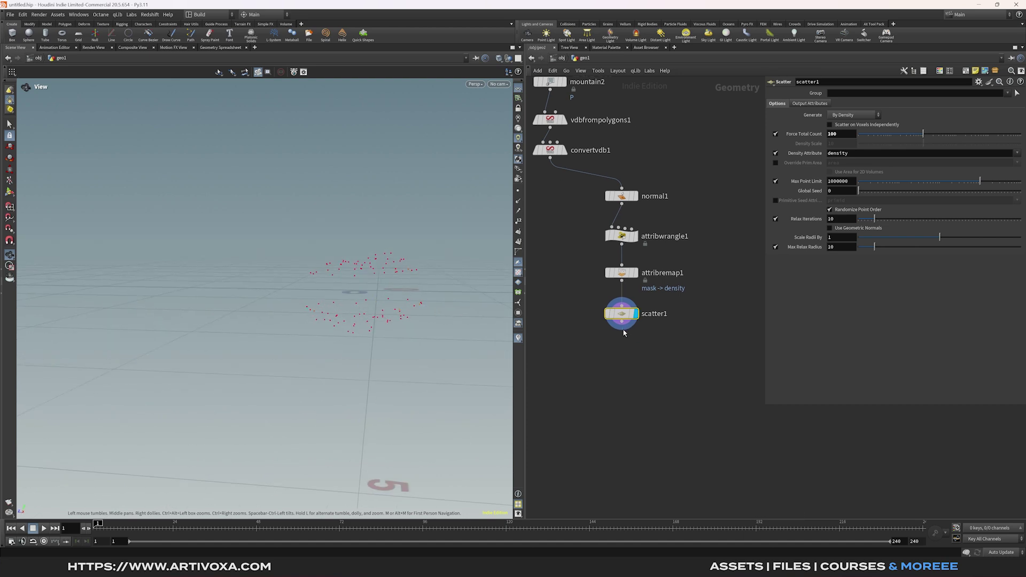
- Add an Attribute Randomize node after the Scatter node and display it
key("Tab")
type("att ran")
key("Return")
left_click(623, 340)
left_click(637, 351)
- Set the Attribute Randomize node's attribute name to orient and raise its Dimensions to the maximum
left_click(867, 126)
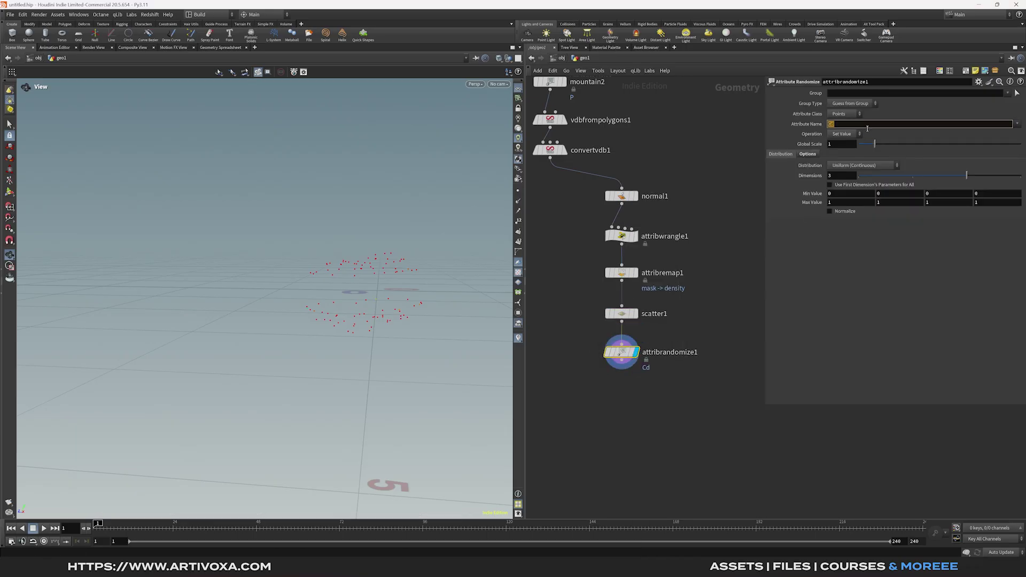
type("orient")
key("Return")
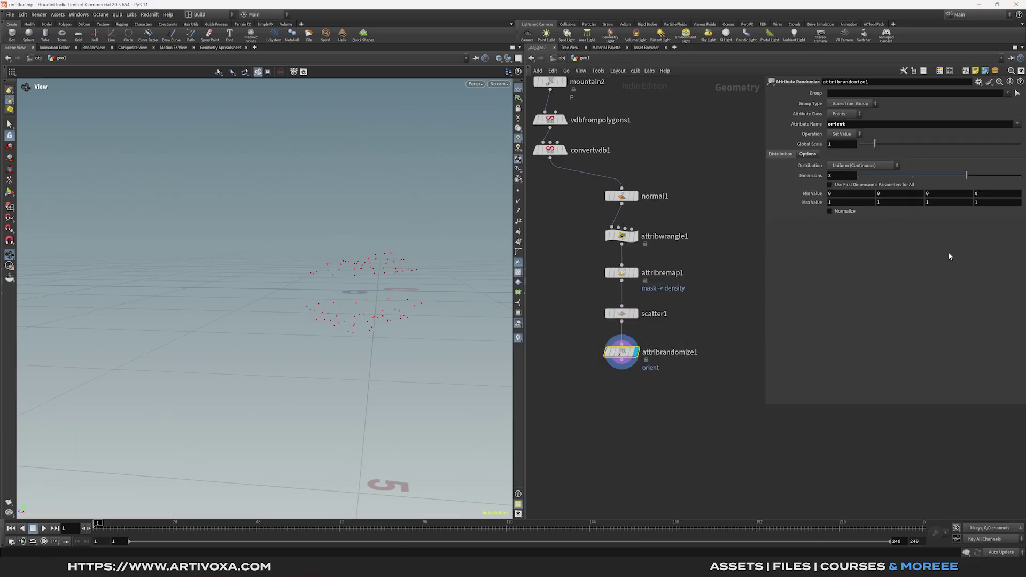
left_click_drag(964, 178, 1018, 178)
- Add a second Attribute Randomize node after the orient one and display it
left_click_drag(622, 362, 626, 380)
key("Tab")
type("att")
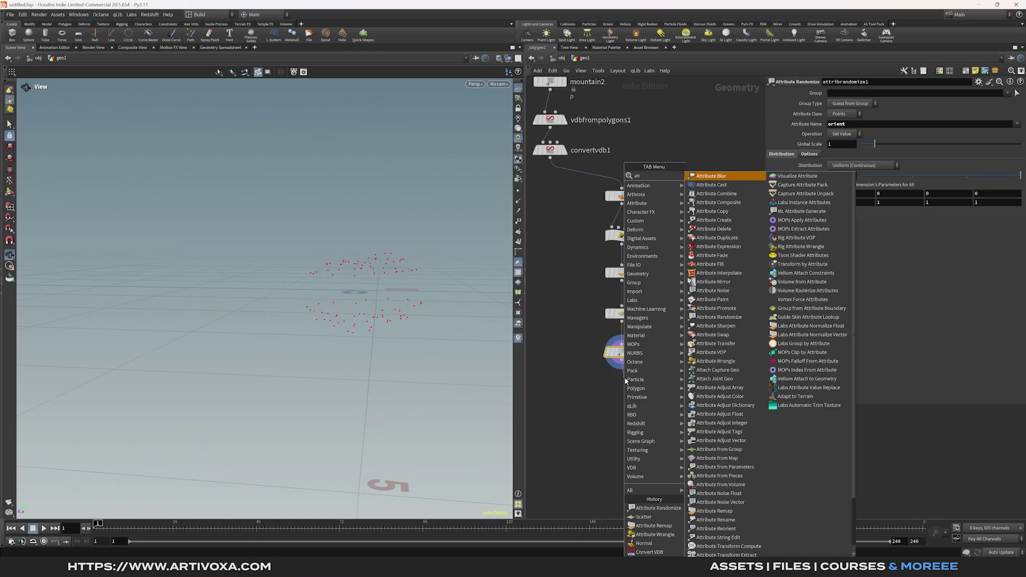
type(" ran")
key("Return")
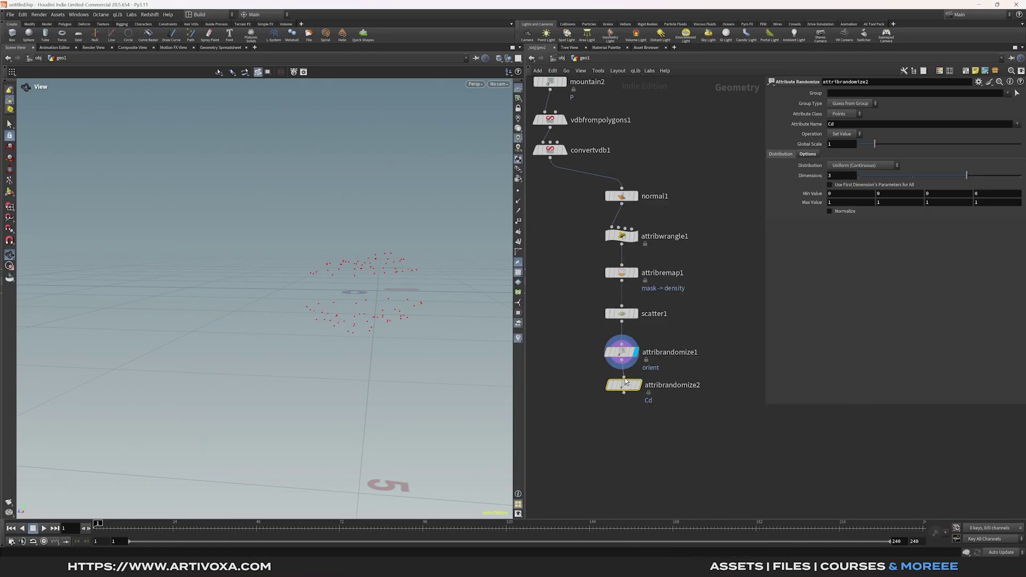
left_click_drag(617, 385, 615, 387)
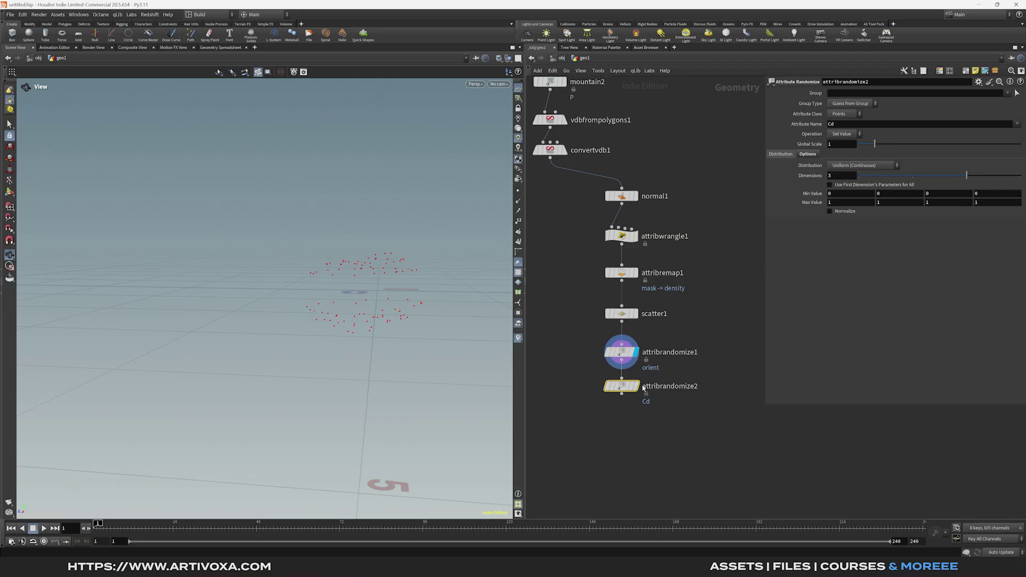
left_click(637, 386)
- Randomize pscale on the second Attribute Randomize with Global Scale 0.5, Min Value 0.5 and Max Value 0.7
left_click(856, 124)
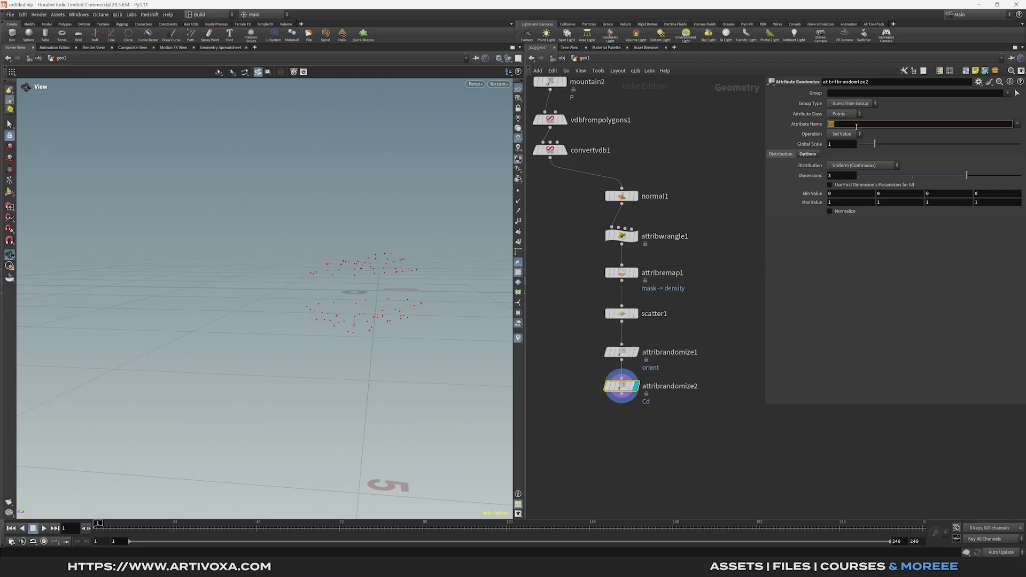
type("pscale")
key("Return")
left_click(846, 144)
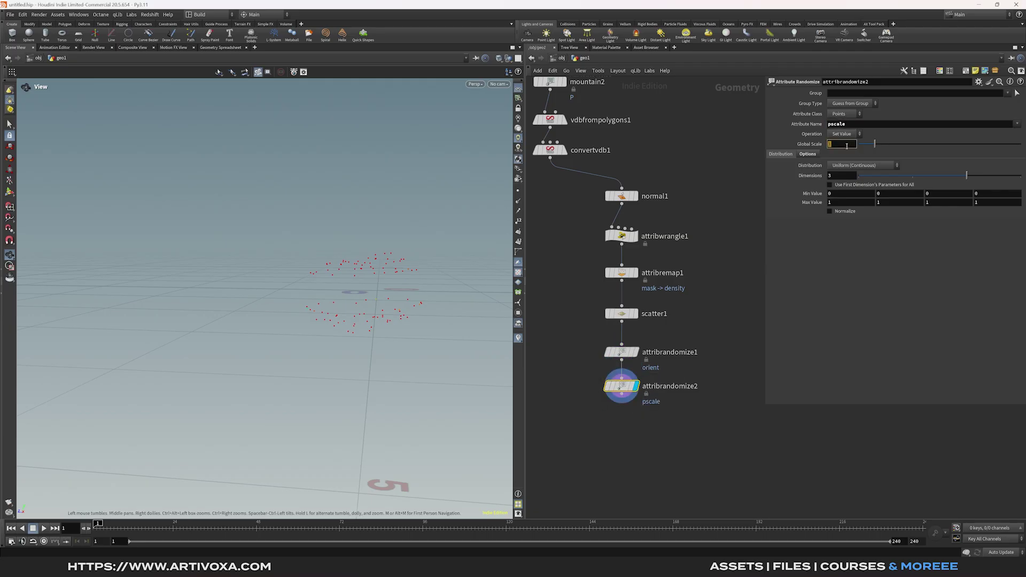
type("0.5")
key("Return")
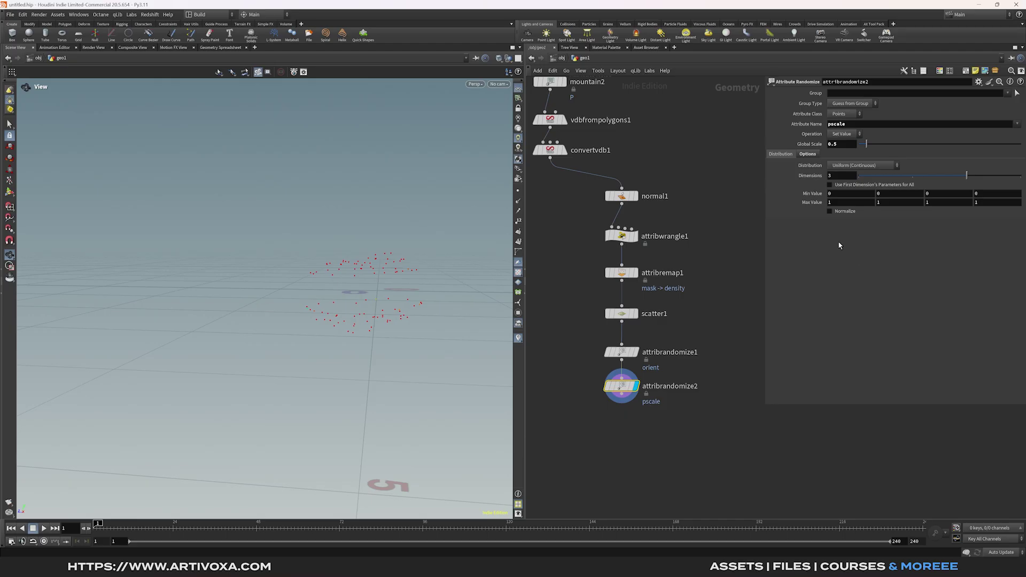
middle_click_drag(815, 196, 848, 197)
middle_click_drag(803, 203, 806, 202)
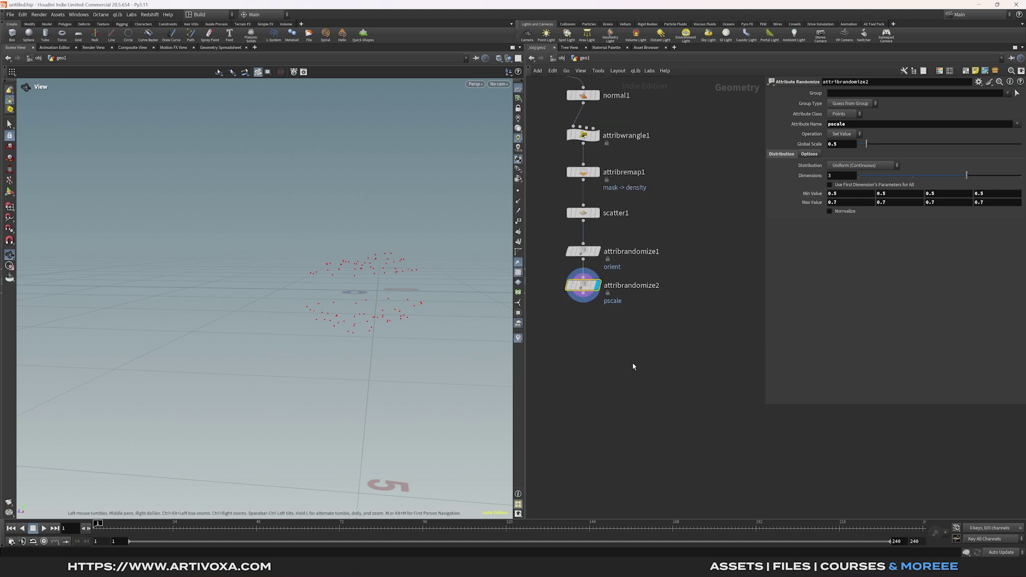
- Add a Copy to Points node that takes the pscale Attribute Randomize as its target points
key("Tab")
type("copy")
key("Return")
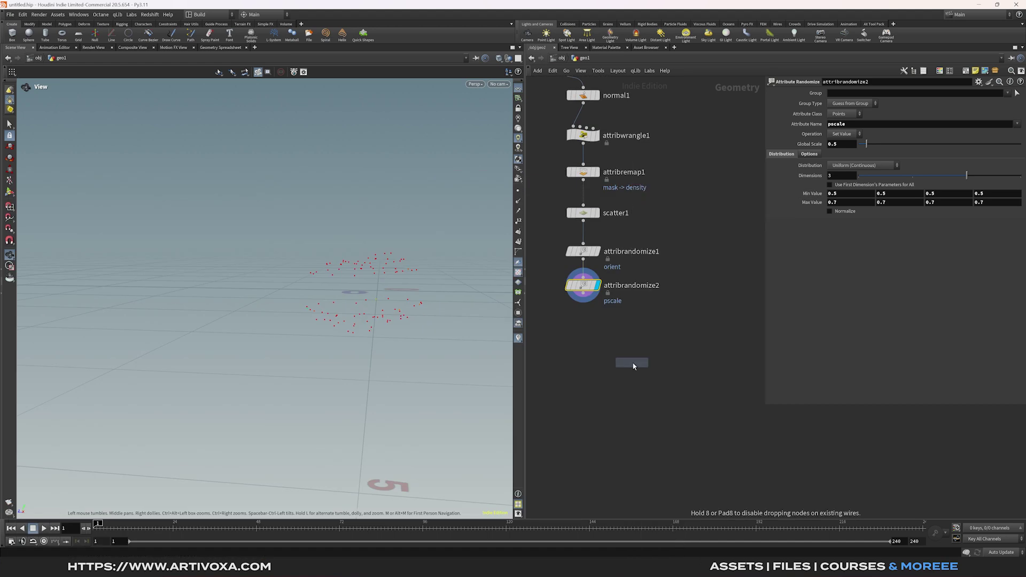
left_click(642, 361)
left_click(648, 359)
- Add a Platonic Solids node beside the chain and connect a Transform node below it
key("Tab")
type("plat")
key("Return")
left_click(715, 258)
left_click(716, 265)
key("Tab")
type("tr")
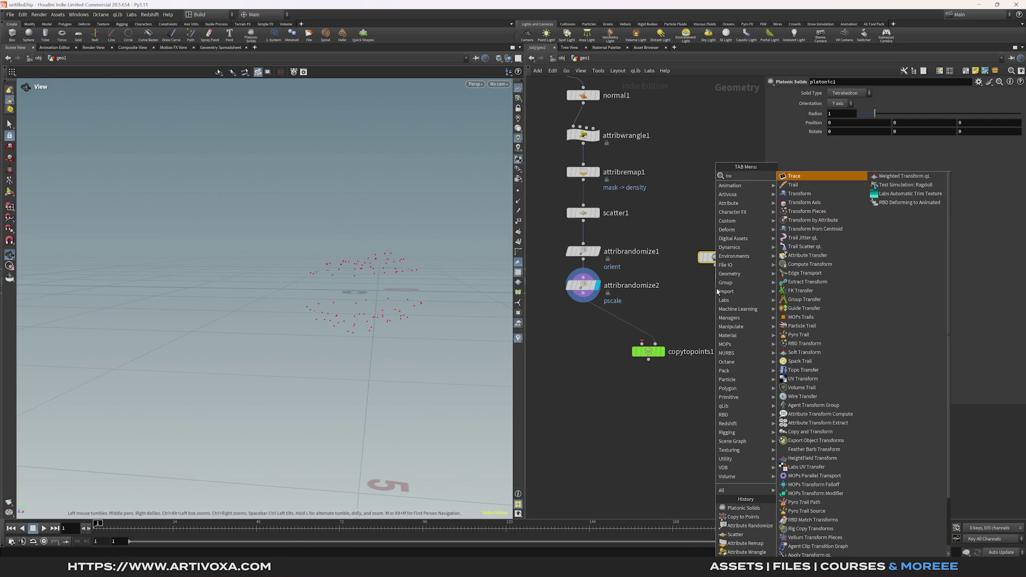
key("Return")
left_click(715, 288)
- Connect the Transform to the Copy to Points node's source geometry input and display Copy to Points
left_click(715, 293)
left_click(642, 344)
left_click_drag(652, 354, 659, 348)
left_click(667, 346)
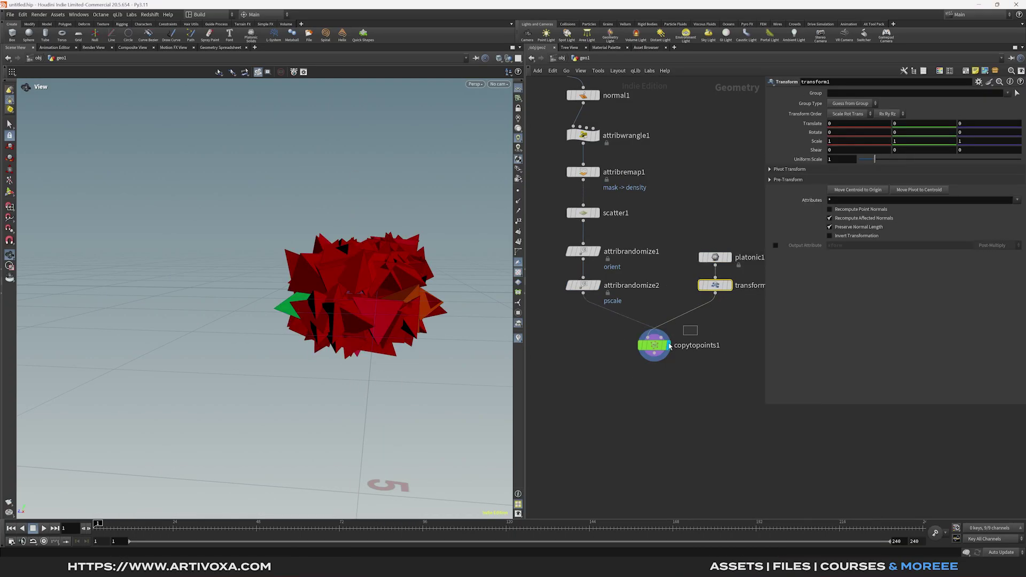
left_click(655, 344)
left_click_drag(373, 287, 316, 327)
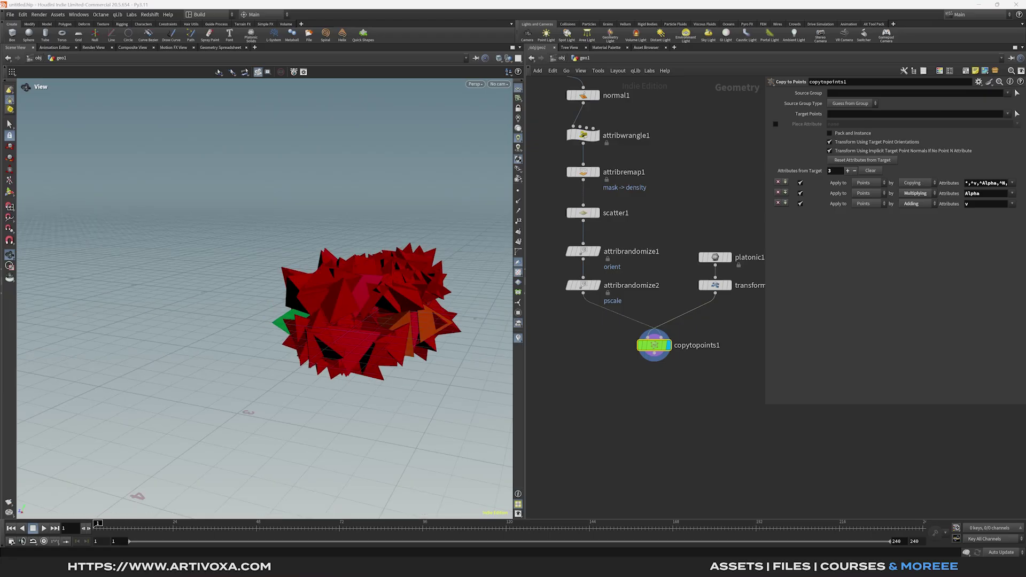
- Change the Platonic Solids node's type to Dodecahedron and set its radius to 0.3
left_click(715, 257)
left_click(849, 94)
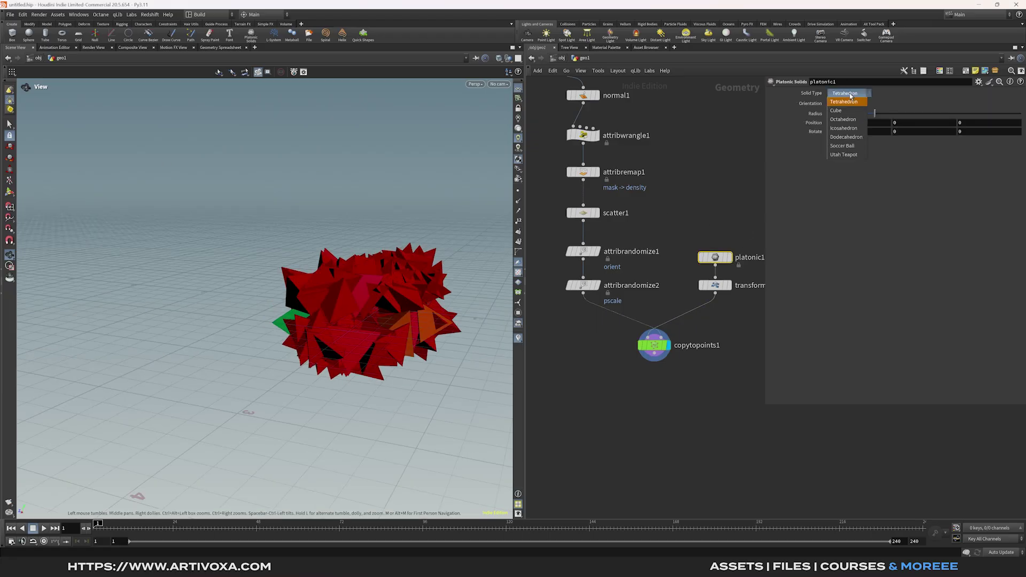
left_click(855, 137)
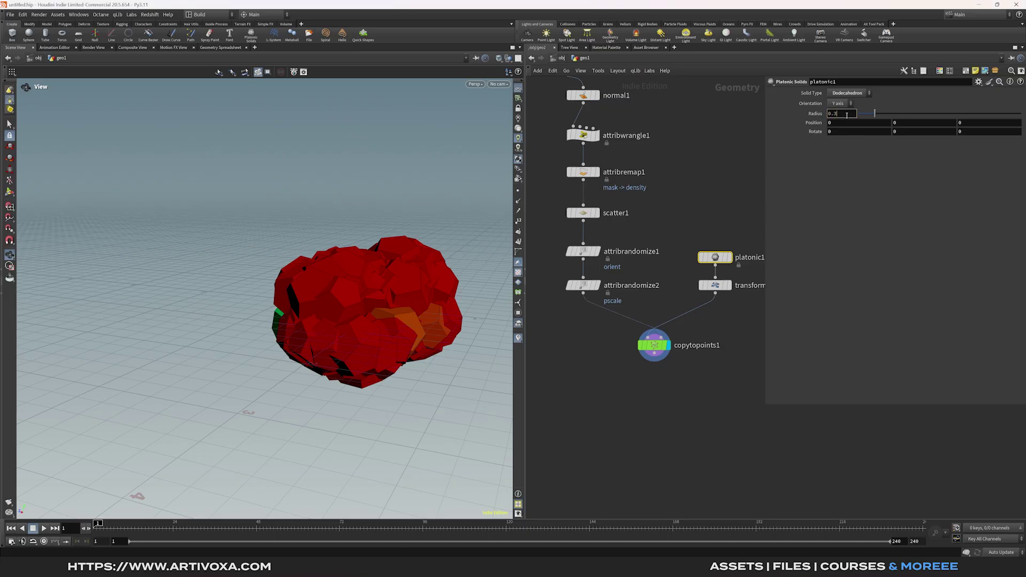
left_click(846, 114)
type("0.3")
key("Return")
- Flatten the copied solid by setting the Transform node's Y scale to 0.5
left_click(715, 285)
left_click_drag(739, 301, 741, 303)
middle_click_drag(715, 322, 702, 321)
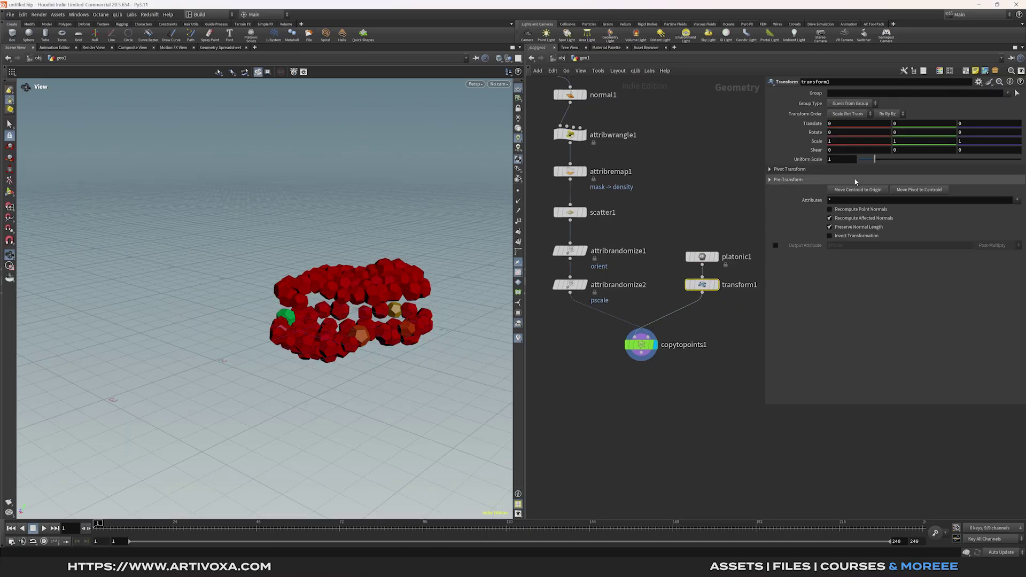
key("Return")
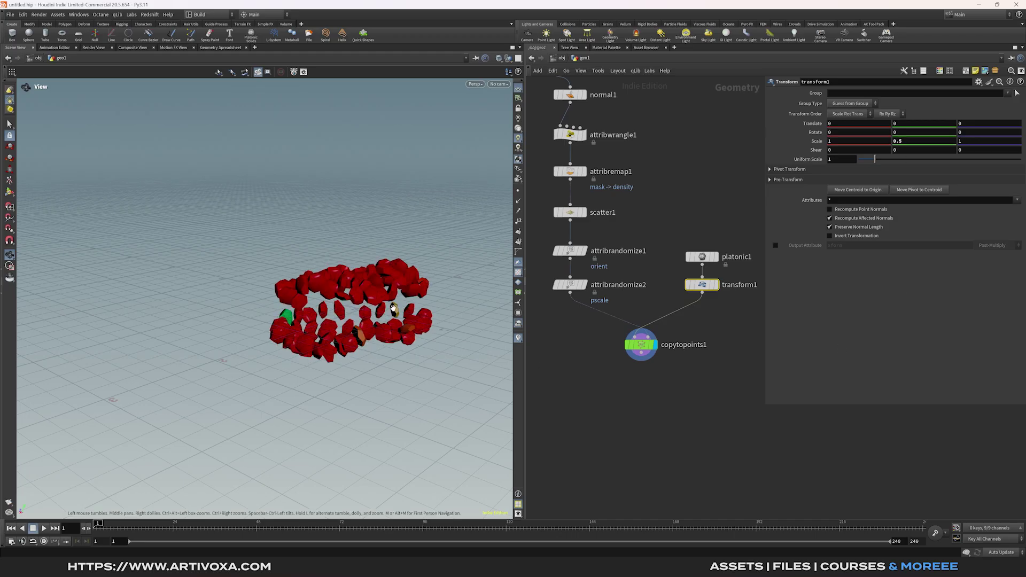
scroll(393, 303, "up", 3)
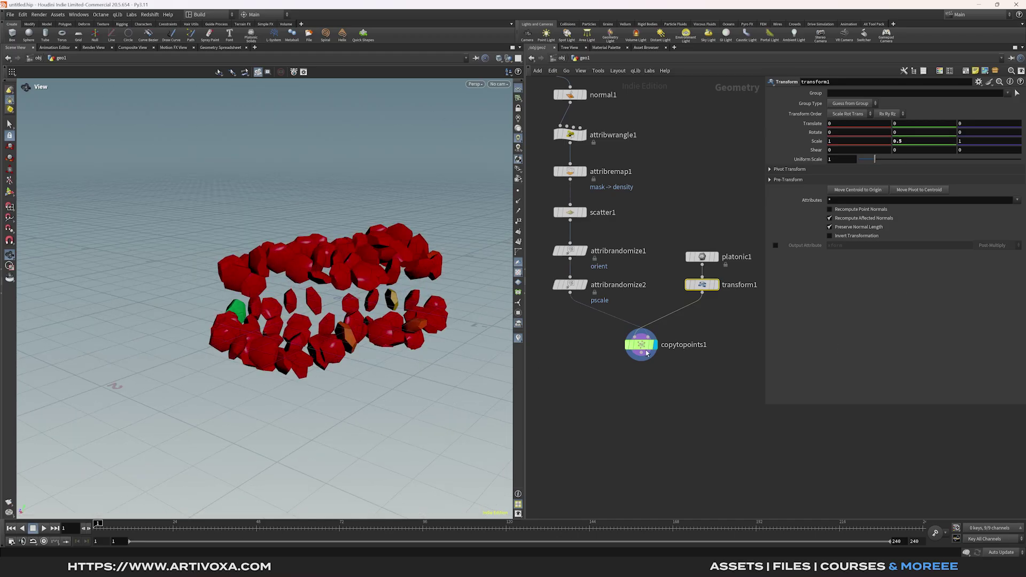
- Add and display a Remesh to Grid node after Copy to Points with Division Size 0.01
key("Tab")
type("remesh t")
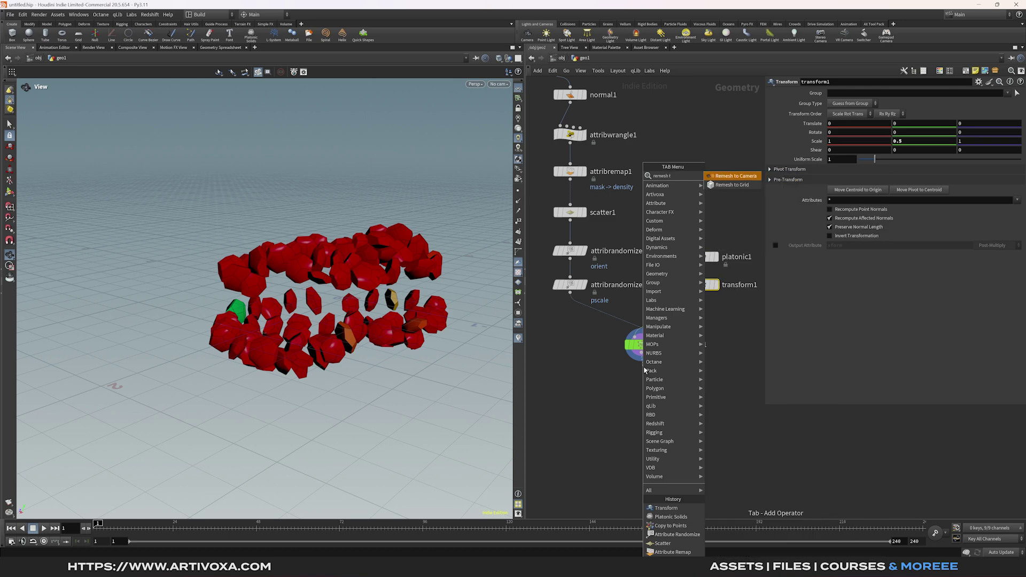
key("Return")
left_click(641, 382)
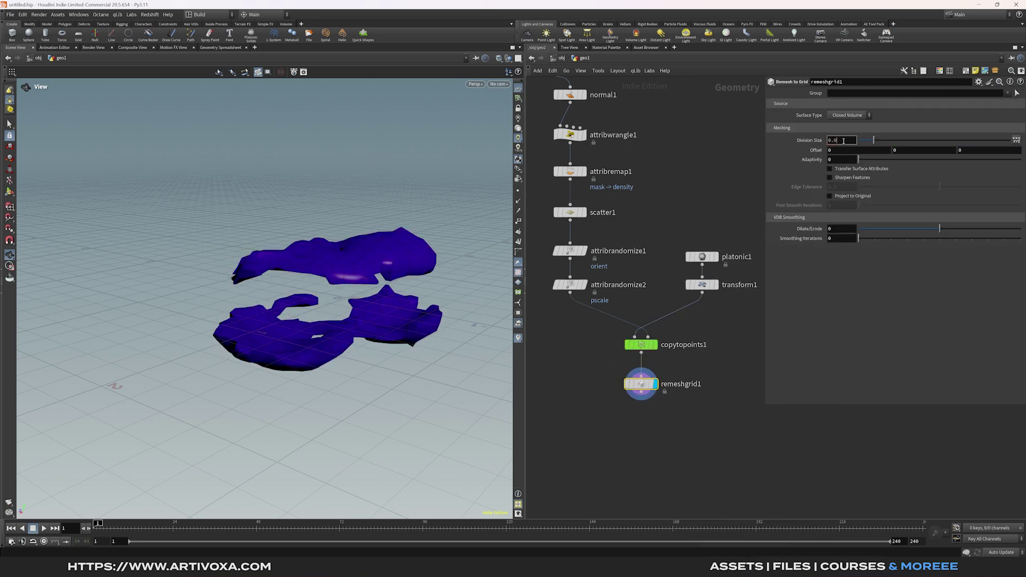
scroll(368, 263, "up", 10)
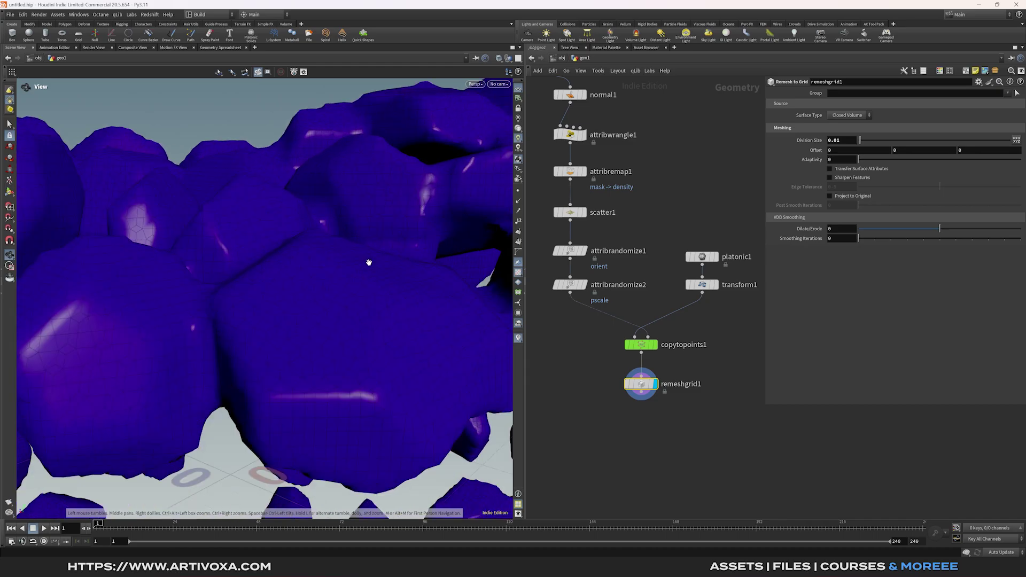
scroll(369, 263, "down", 8)
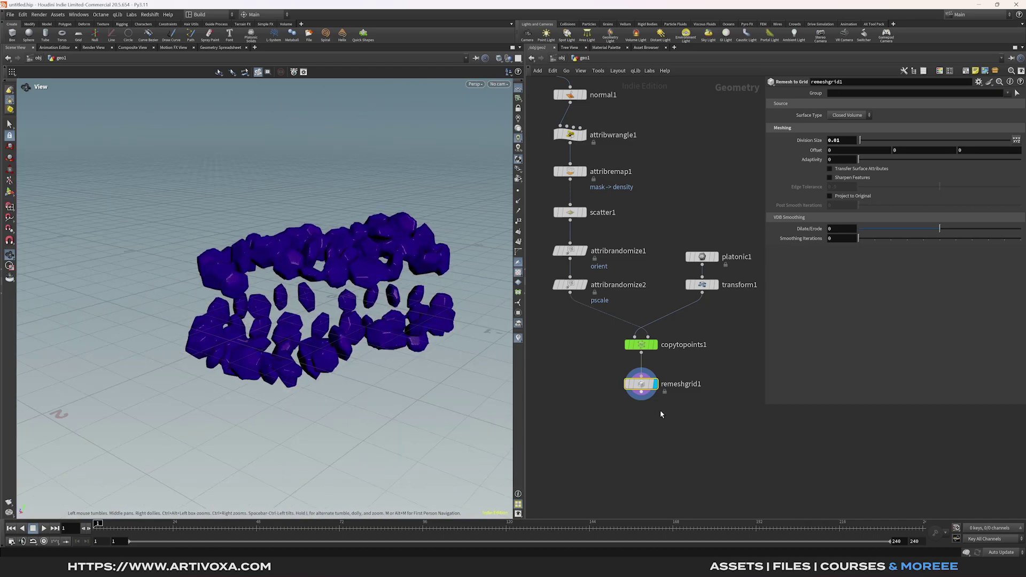
- Add and display a Mountain node after Remesh to Grid with amplitude 0.25, and expand its fractal settings
key("Tab")
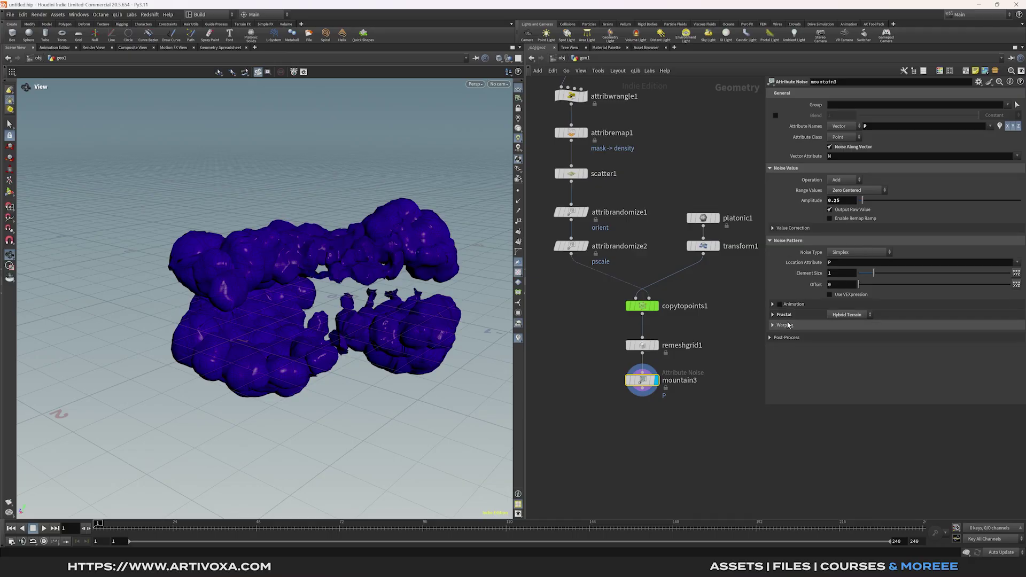
left_click(781, 314)
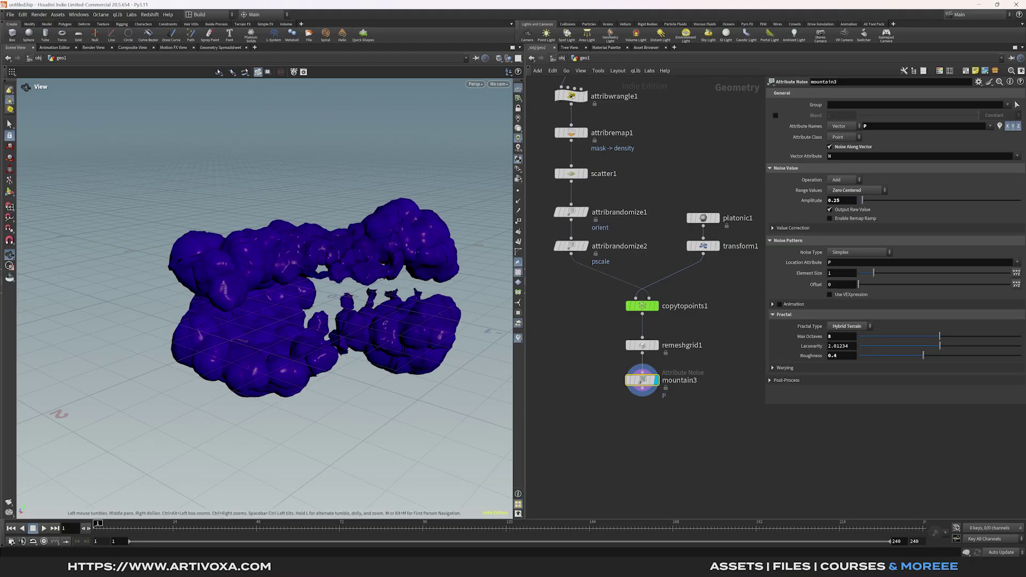
- Duplicate the Mountain node, connect the copy directly below the original, and display it
middle_click_drag(713, 370, 708, 346)
mouse_move(641, 359)
left_click_drag(641, 359, 637, 394, "alt")
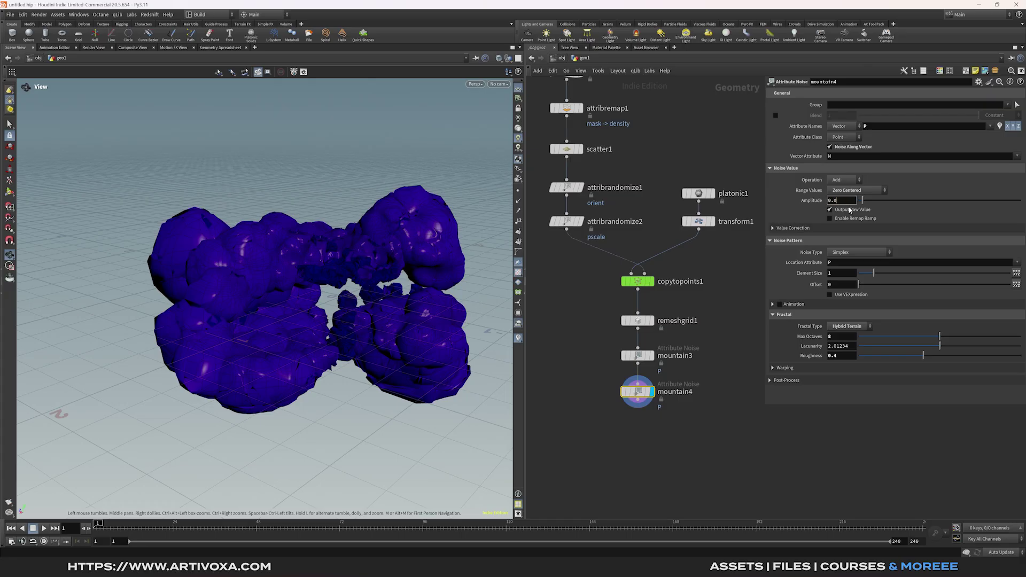
- Set the second Mountain node's amplitude to 0.02 and its noise Element Size to 0.25
key("Return")
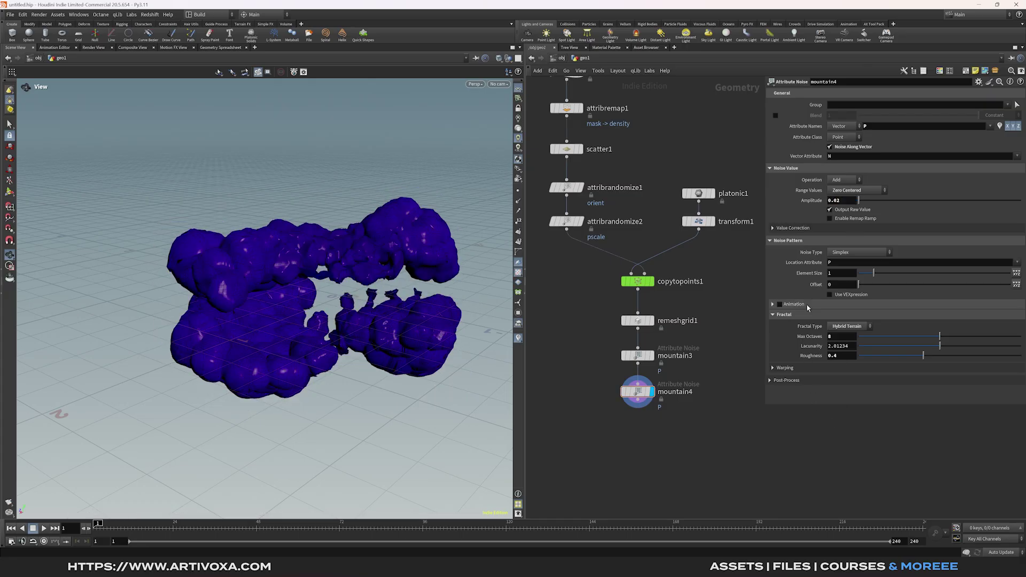
left_click(843, 277)
type("0.25")
key("Return")
- Add and display a VDB from Polygons node after the second Mountain node, with Voxel Size 0.005
middle_click_drag(655, 449, 655, 324)
left_click(637, 276)
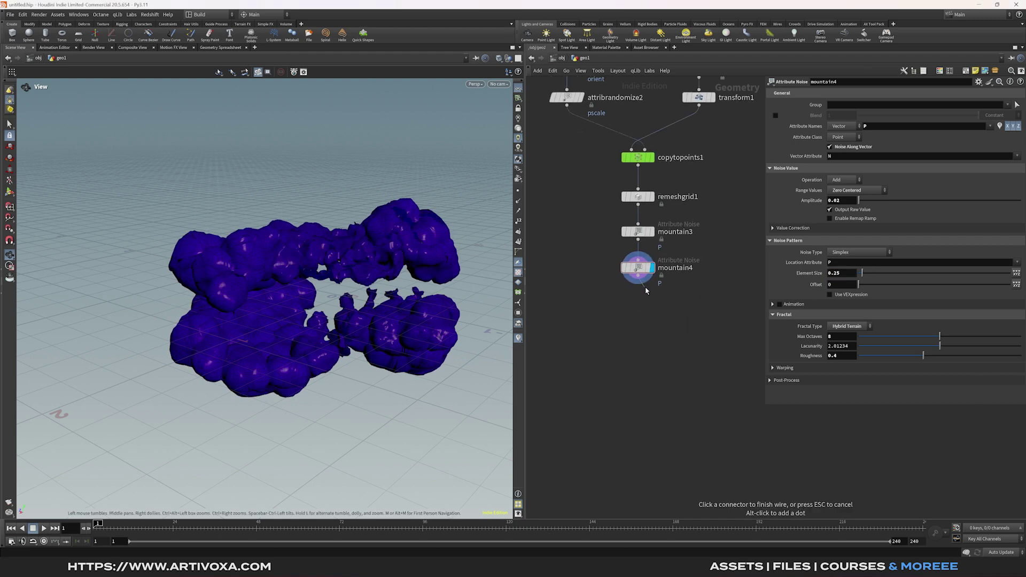
key("Tab")
type("vdbfrompo")
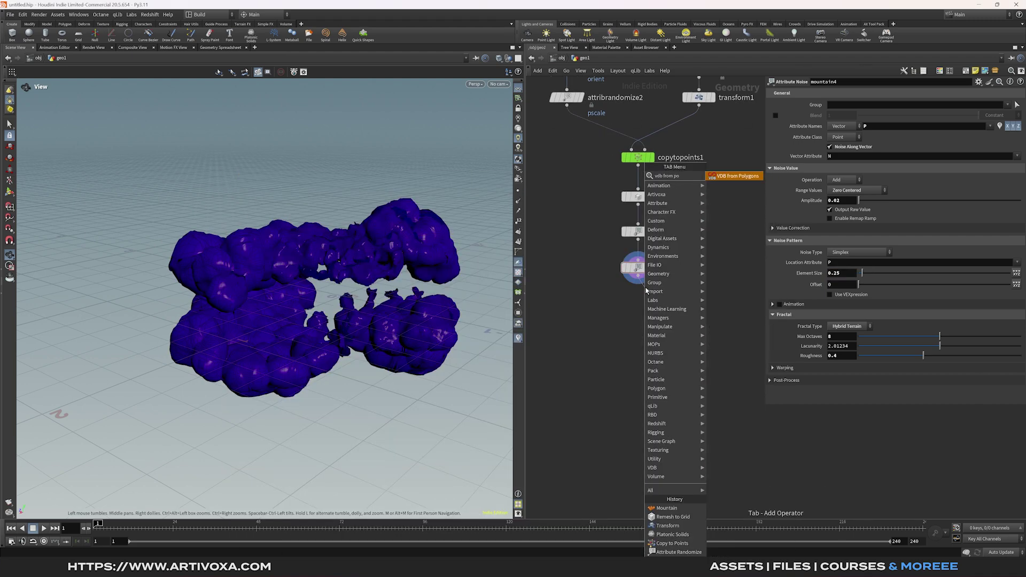
key("Return")
left_click(645, 294)
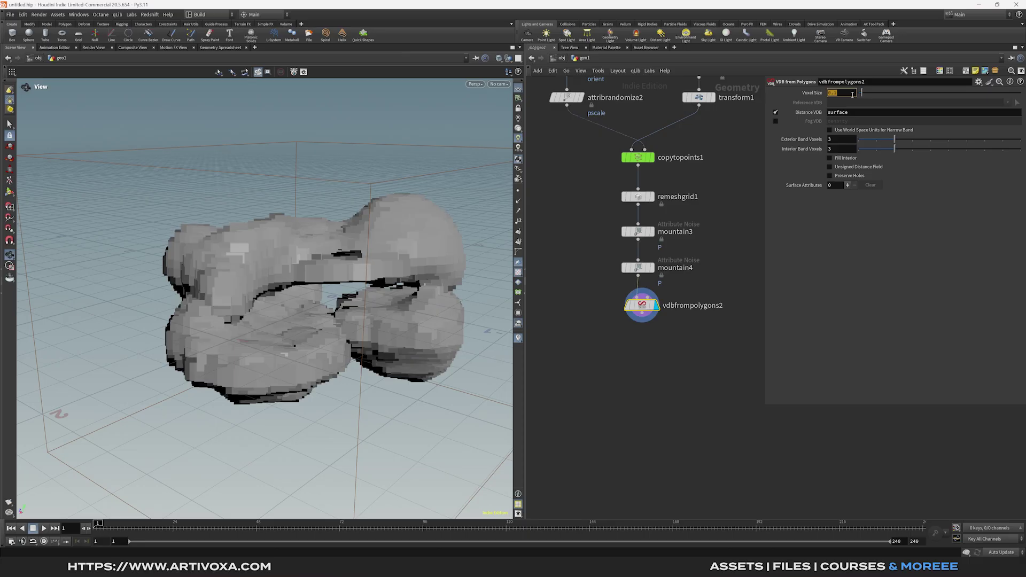
key("Return")
left_click_drag(357, 234, 382, 251)
- Add and display a VDB Reshape SDF node after the VDB from Polygons node, dilating with an Offset of 0.5
middle_click_drag(641, 356, 649, 335)
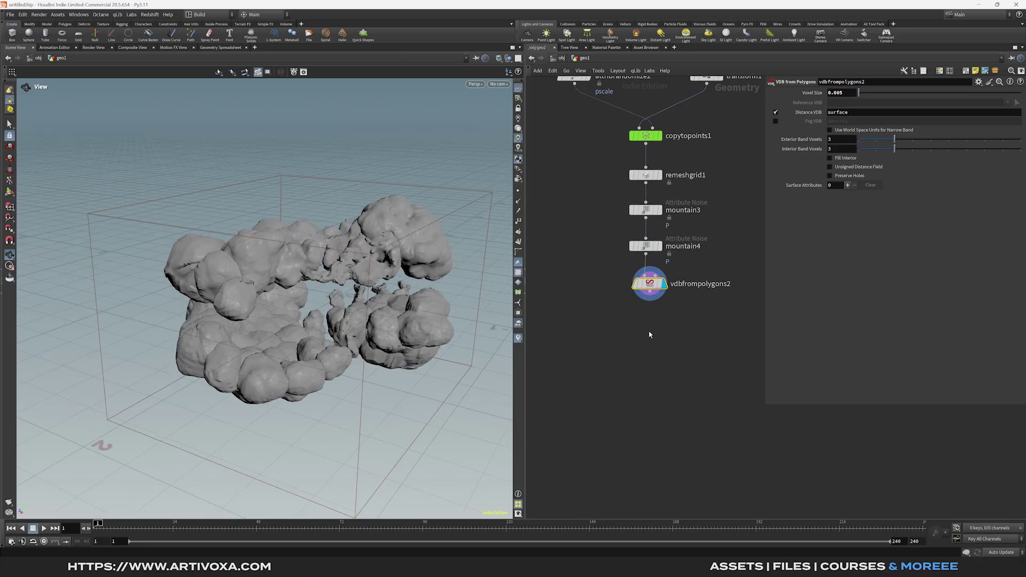
key("Tab")
type("vdb resh")
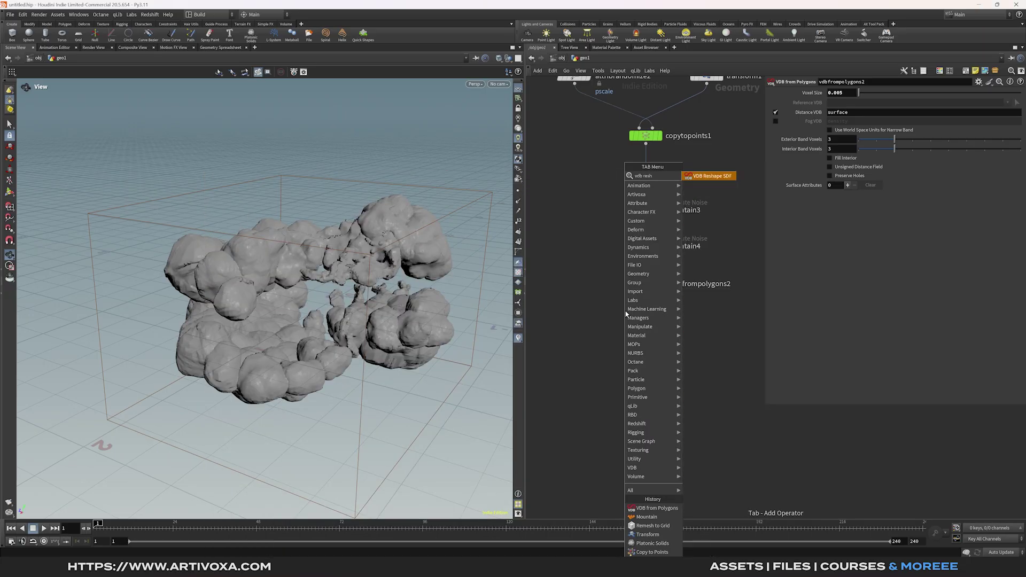
key("Return")
left_click(589, 329)
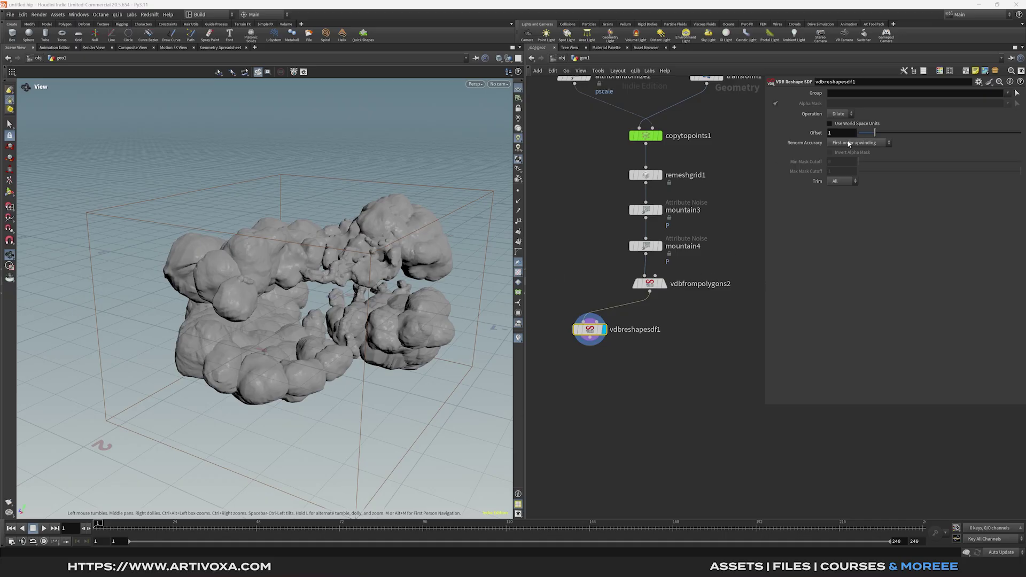
middle_click_drag(590, 347, 670, 338)
- Branch a new VDB from Polygons node off the base rock's Convert VDB node, display it and set its Voxel Size to 0.005
scroll(614, 298, "down", 6)
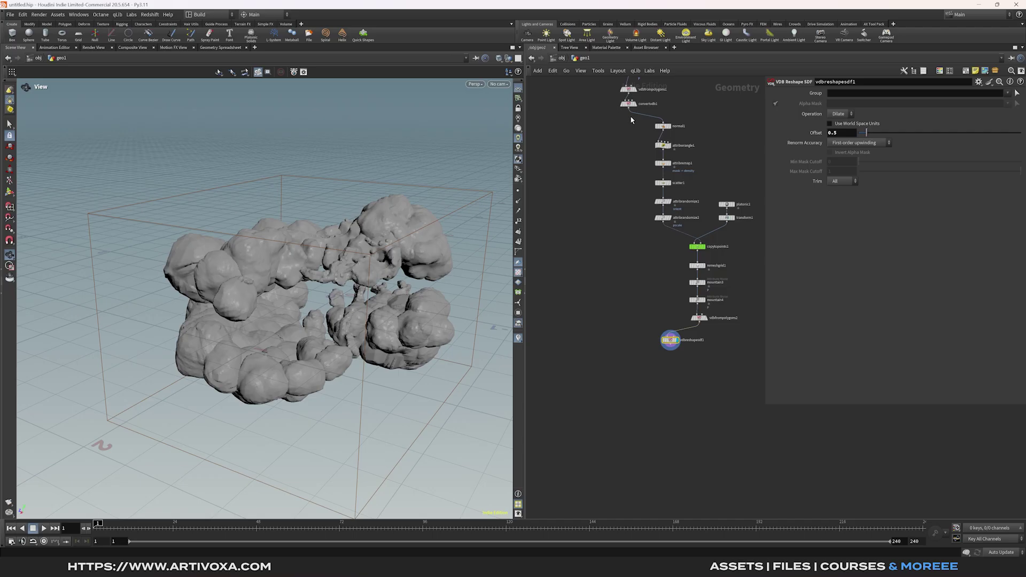
left_click(635, 103)
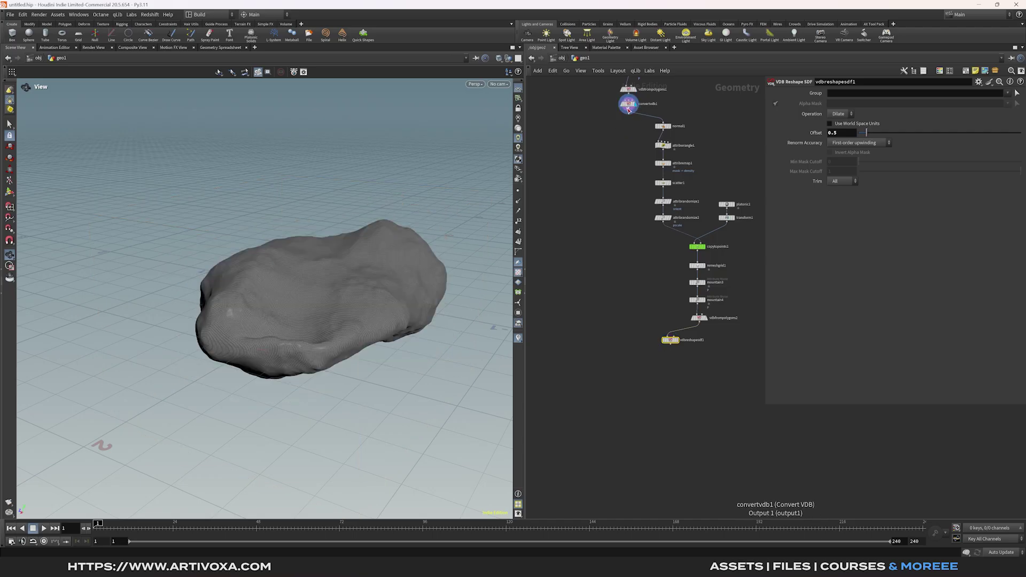
key("Tab")
type("vdb from")
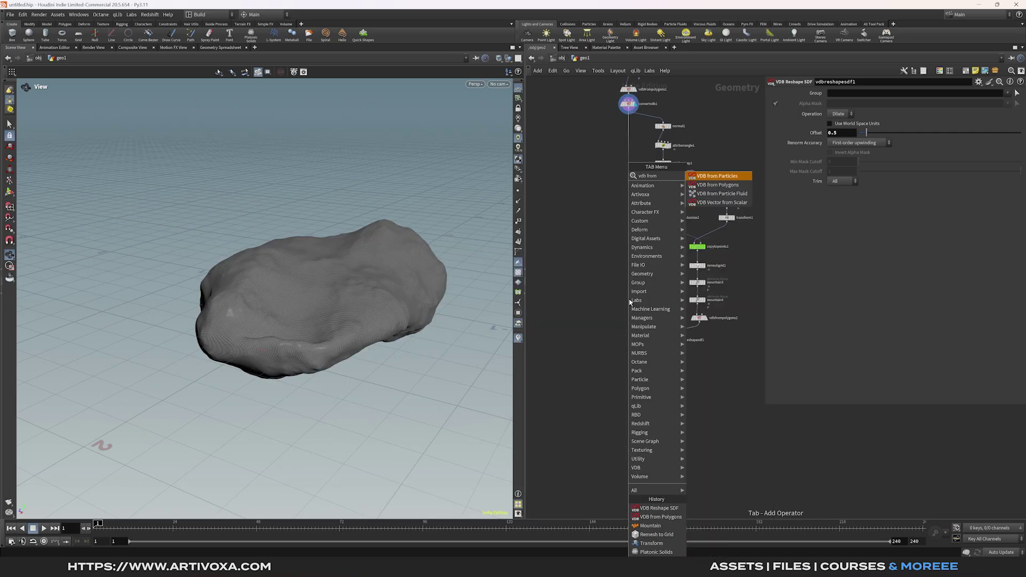
type(" p")
key("Down")
key("Return")
left_click(629, 300)
left_click_drag(629, 299, 611, 318)
left_click(620, 319)
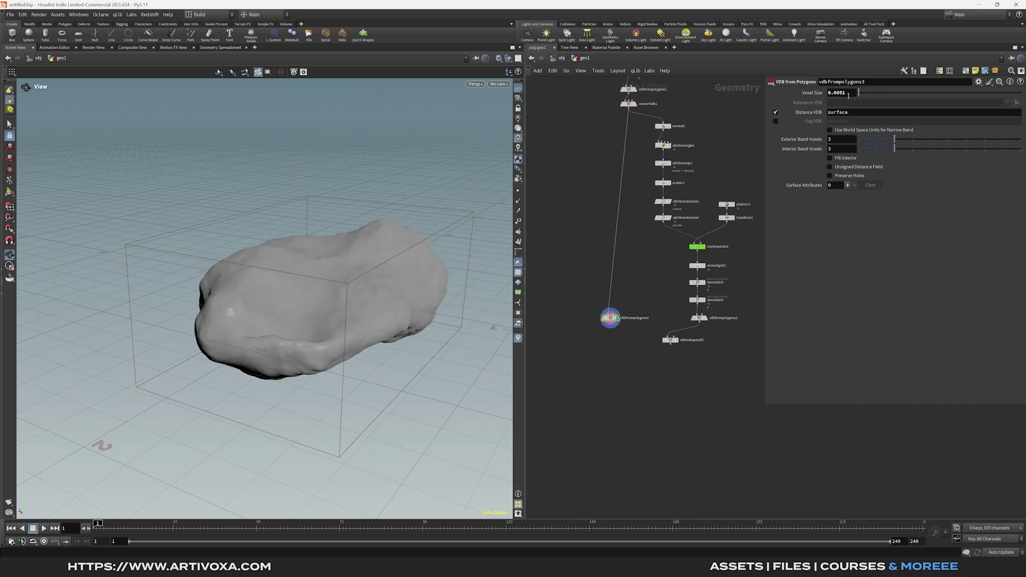
left_click(849, 93)
key("BackSpace")
- Add and display a VDB Combine node fed by the base rock's VDB first and the VDB Reshape SDF output second
middle_click_drag(590, 425, 588, 384)
key("Tab")
type("vdb com")
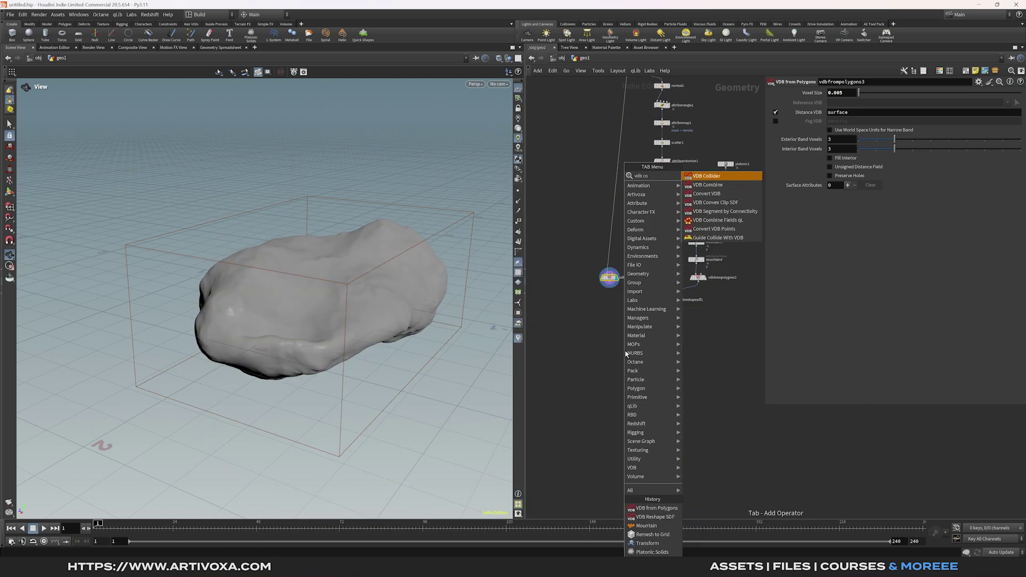
key("Return")
left_click(624, 351)
left_click_drag(610, 282, 627, 333)
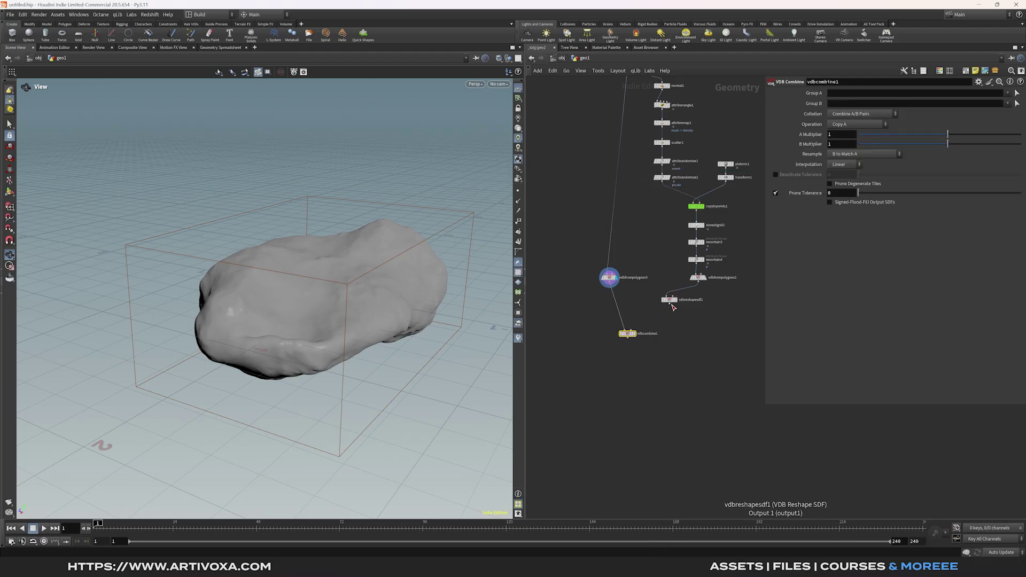
left_click_drag(670, 305, 611, 324)
left_click(614, 320)
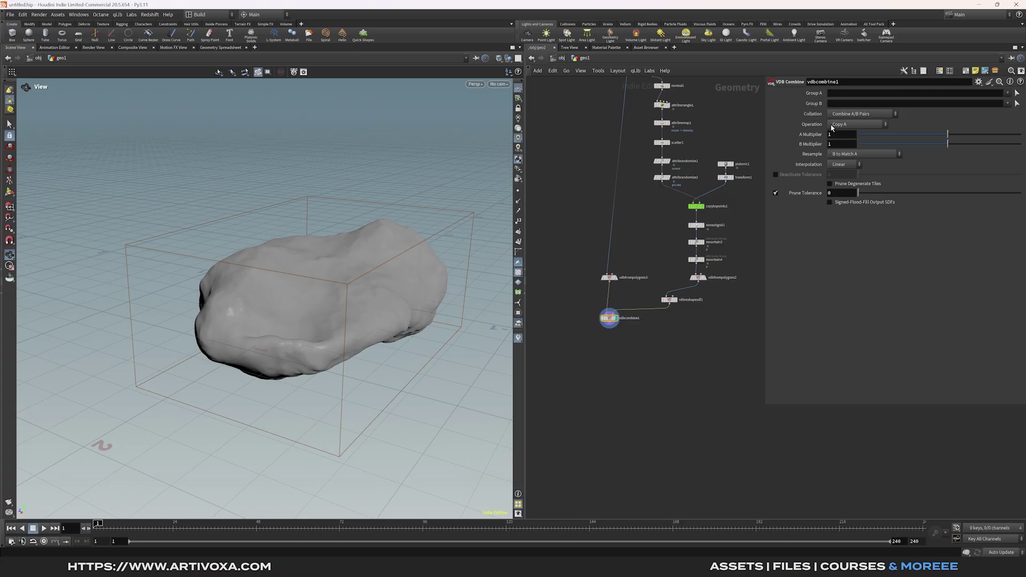
- Set the VDB Combine operation to SDF Difference to carve the chunks out of the base rock, and inspect the cut
left_click(858, 125)
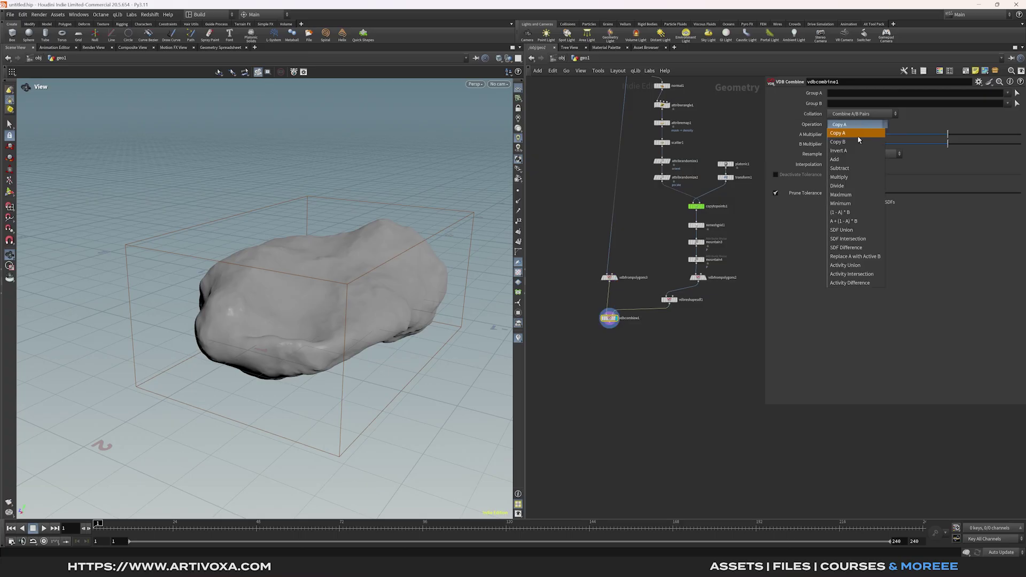
left_click(857, 247)
scroll(366, 271, "up", 3)
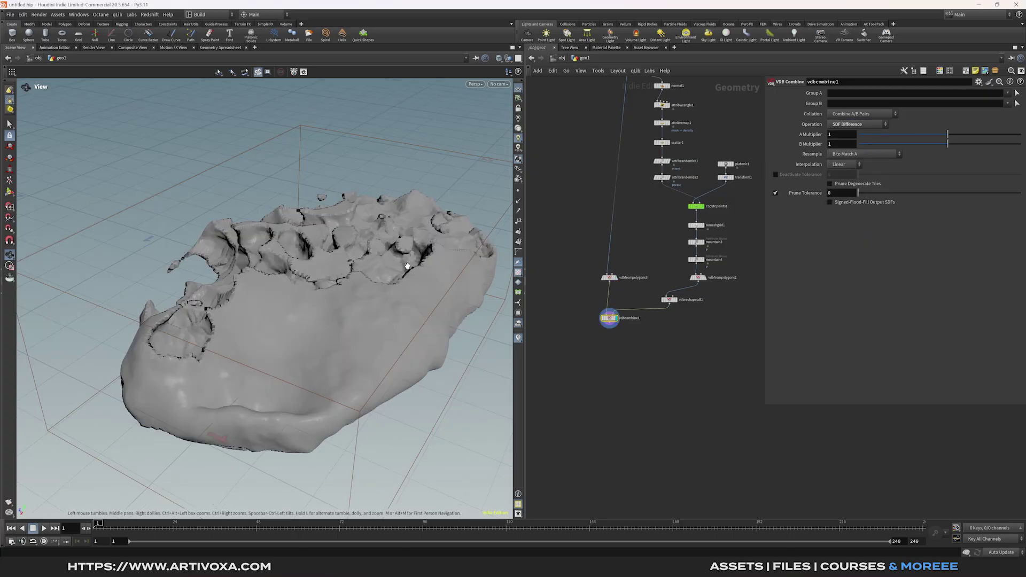
left_click_drag(404, 258, 386, 283)
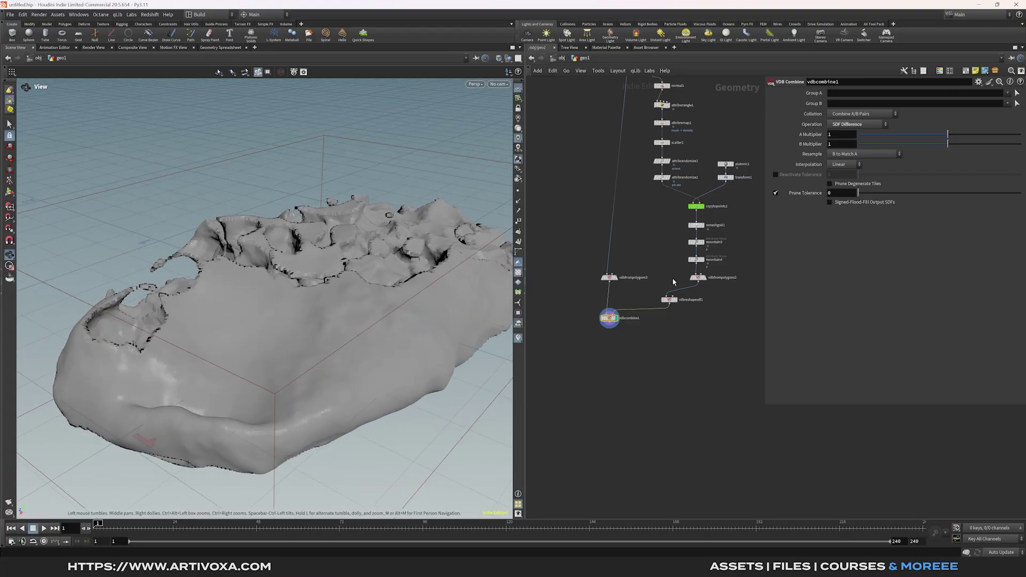
- Try a larger Offset on the VDB Reshape SDF node and return it to 0.5
left_click(669, 299)
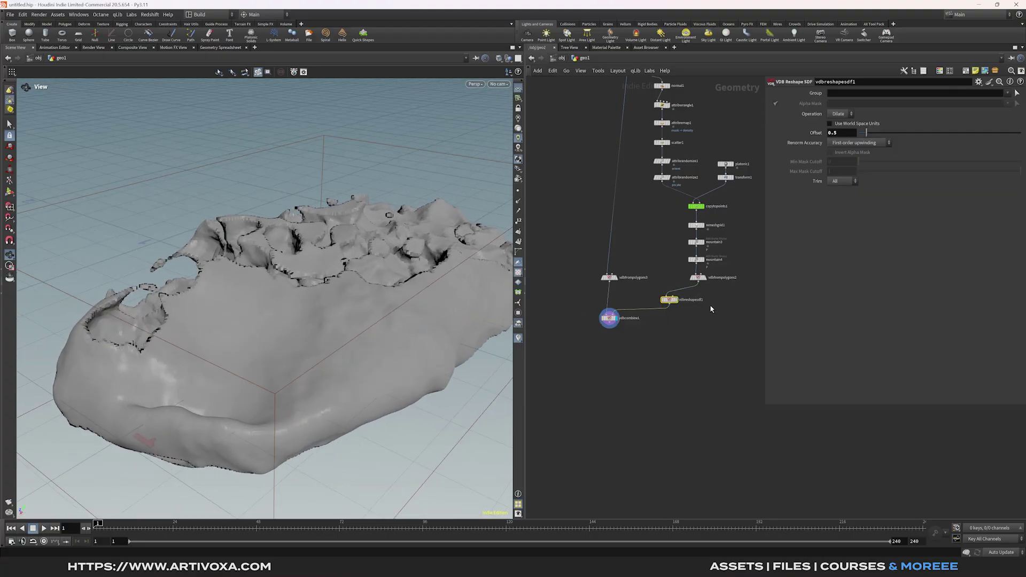
key("Return")
left_click_drag(320, 227, 340, 239)
left_click(840, 134)
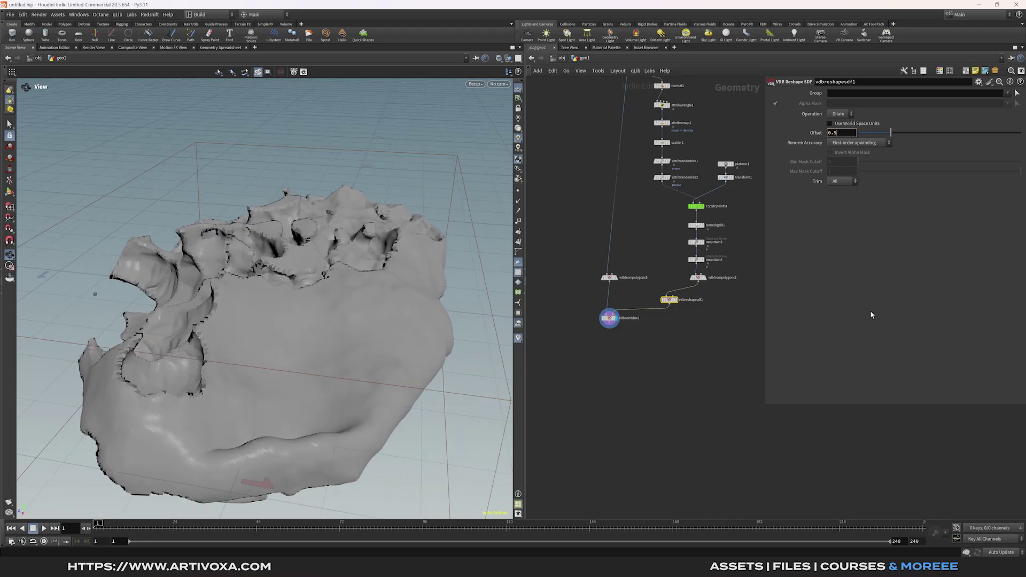
key("Return")
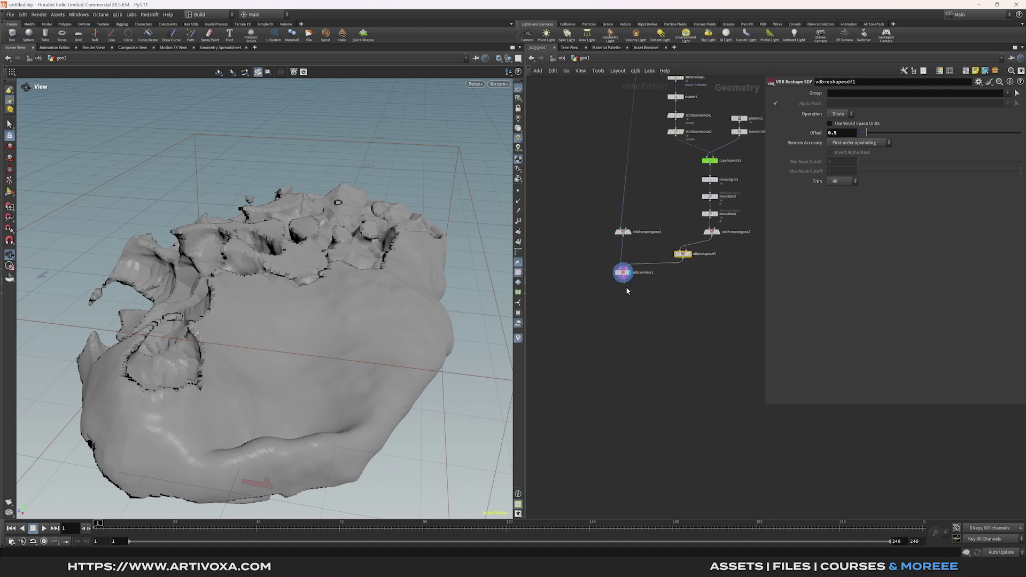
- Add and display a VDB Smooth SDF node after the VDB Combine node
key("Tab")
type("vdb smoot")
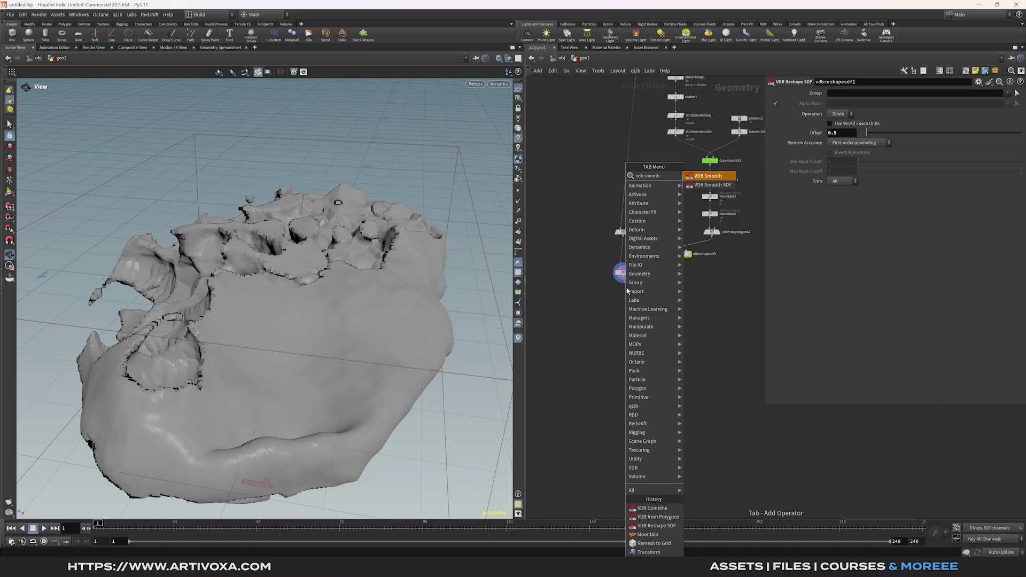
key("Down")
key("Return")
left_click(626, 291)
left_click(632, 293)
- Add and display a Convert VDB node after VDB Smooth SDF, converting the volume to Polygons
middle_click_drag(625, 312, 636, 243)
left_click(636, 230)
key("Tab")
type("vdb con")
key("Return")
left_click(639, 244)
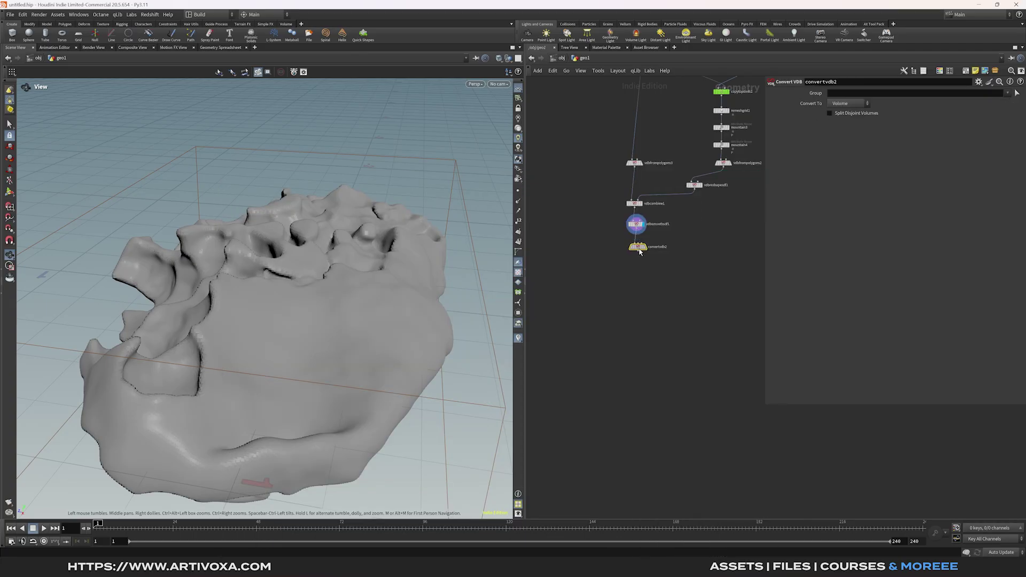
left_click(645, 244)
left_click(848, 103)
left_click(847, 130)
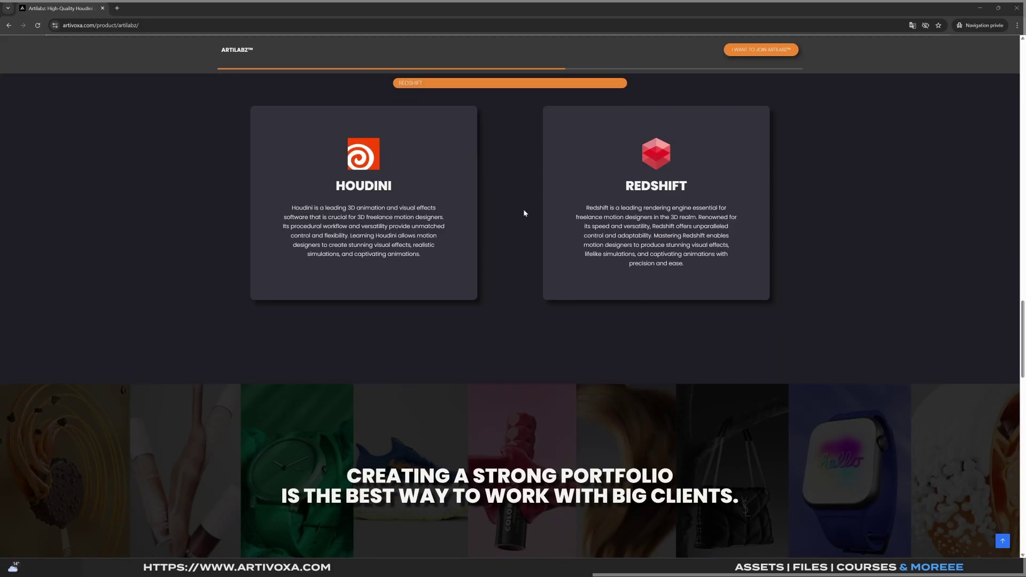
- Browse the ARTILABZ product page in the web browser and choose the yearly subscription option
scroll(523, 212, "down", 10)
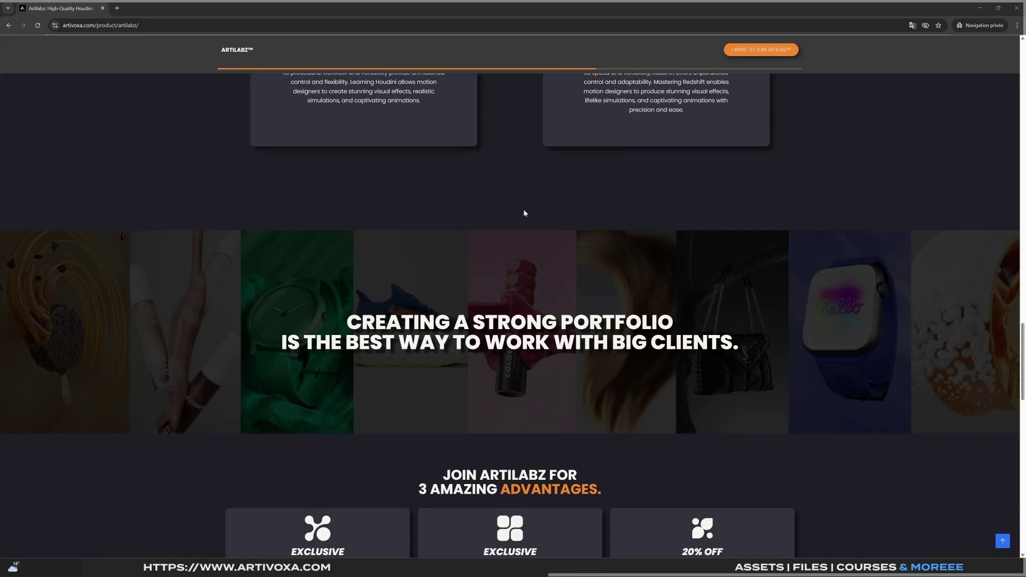
scroll(523, 212, "down", 2)
left_click(621, 285)
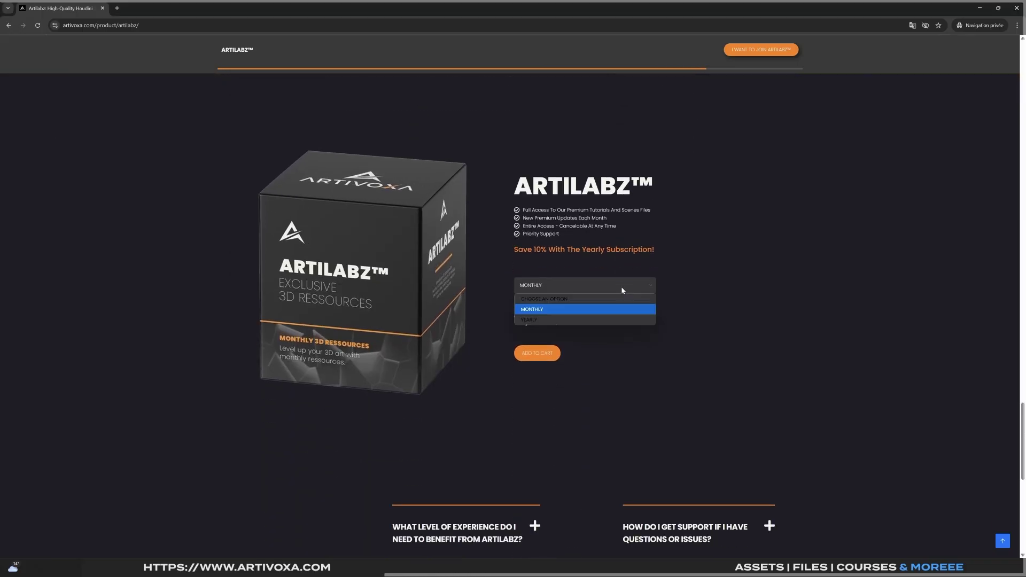
left_click(625, 318)
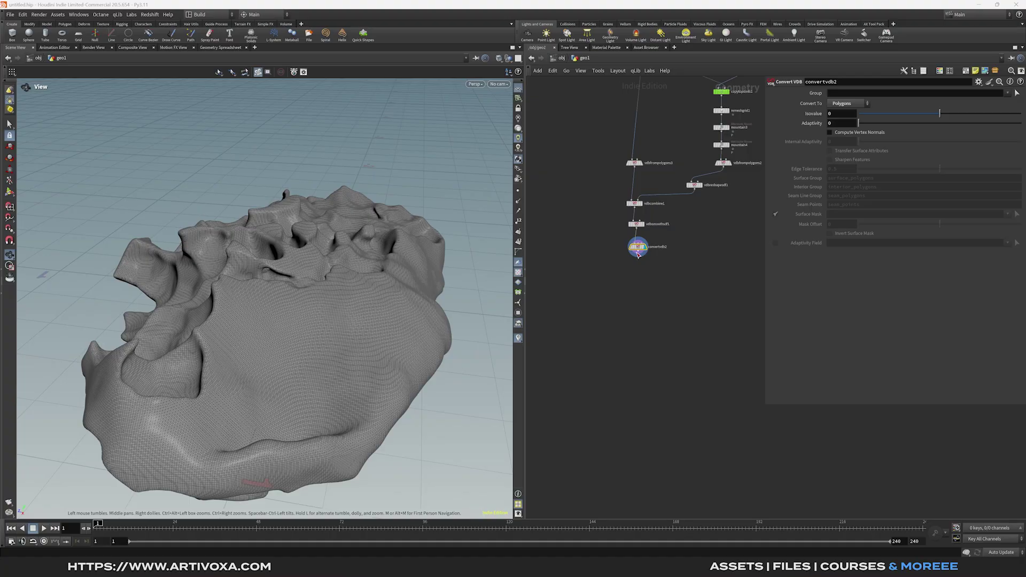
- Add and display a Labs Delete Small Parts node after the carved rock's Convert VDB, with Extract Largest Piece enabled
key("Tab")
type("labs del")
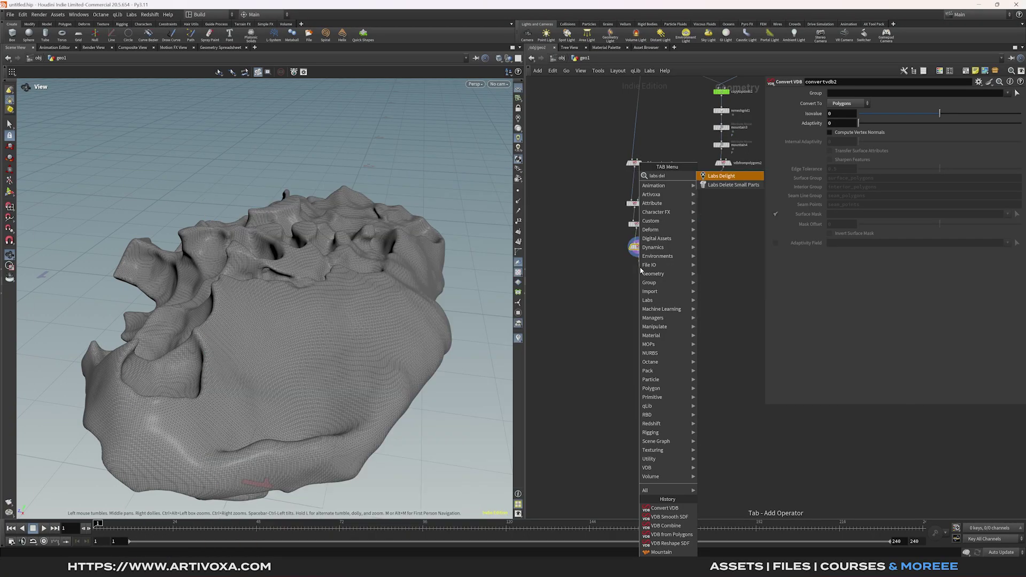
key("Down")
key("Return")
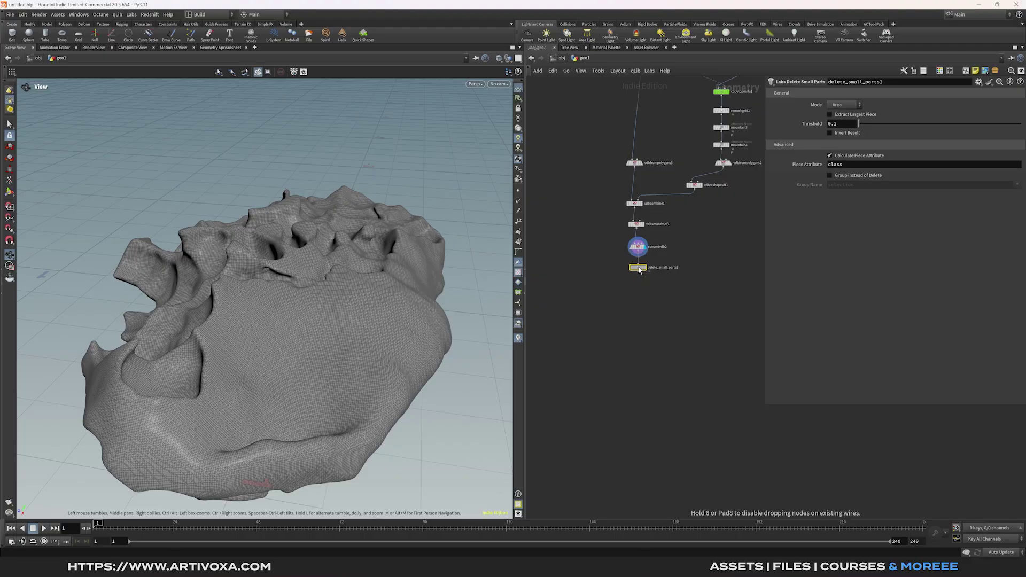
left_click(645, 267)
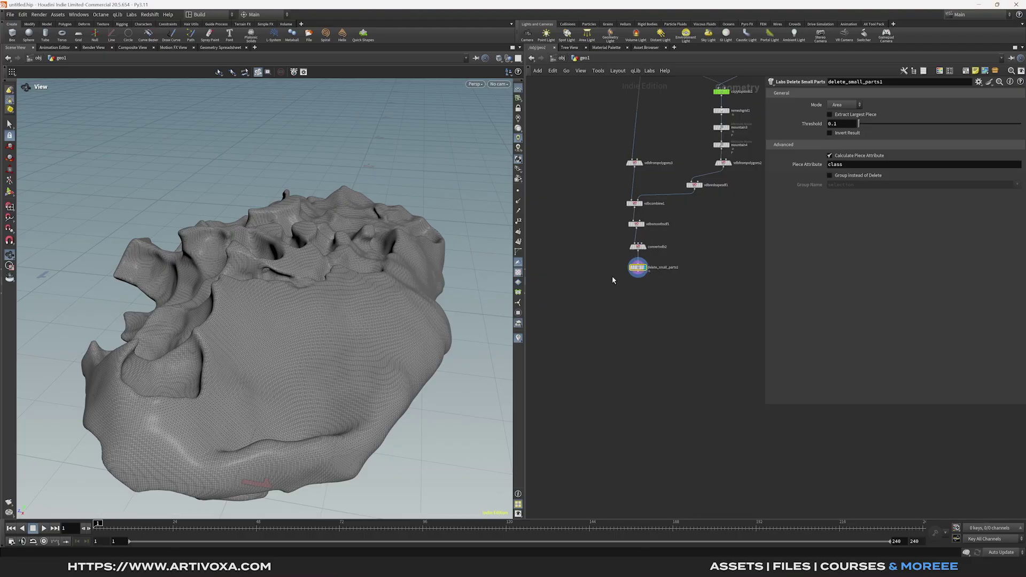
left_click(829, 115)
left_click_drag(400, 332, 374, 303)
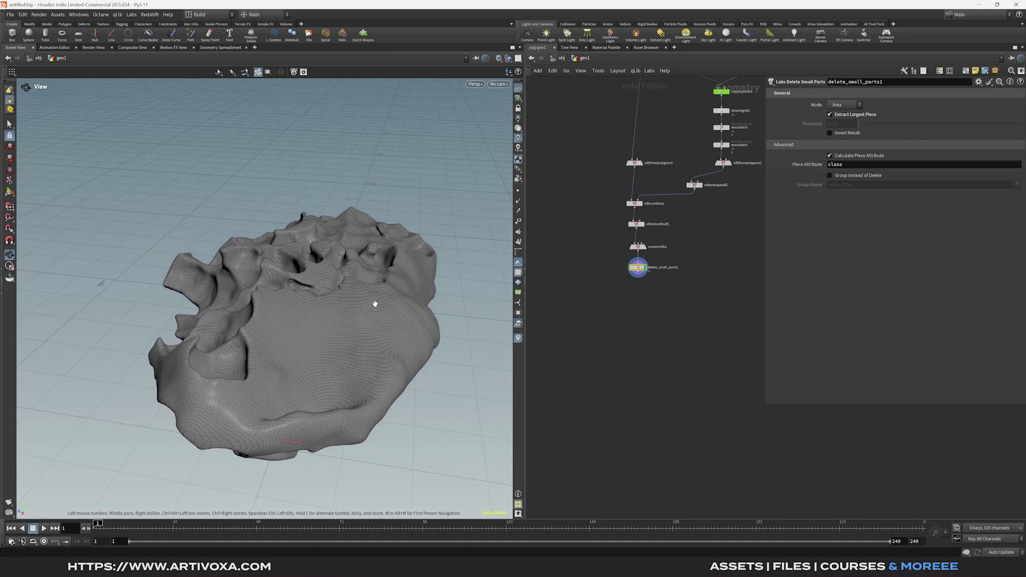
- Add and display a Null after the Labs Delete Small Parts node and name it INFLATION_HR
key("Tab")
type("null")
key("Return")
left_click(635, 260)
left_click(647, 263)
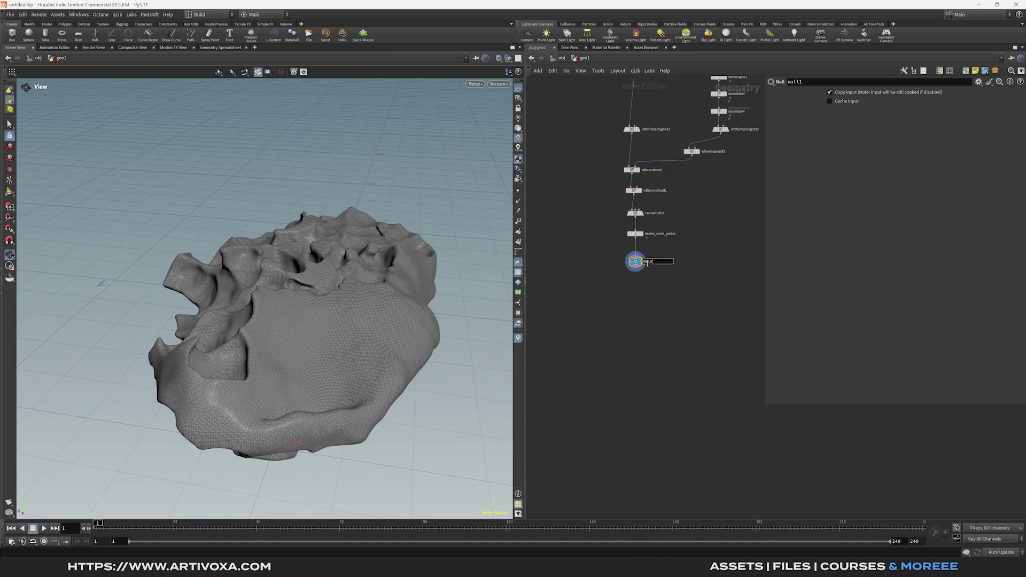
key("Return")
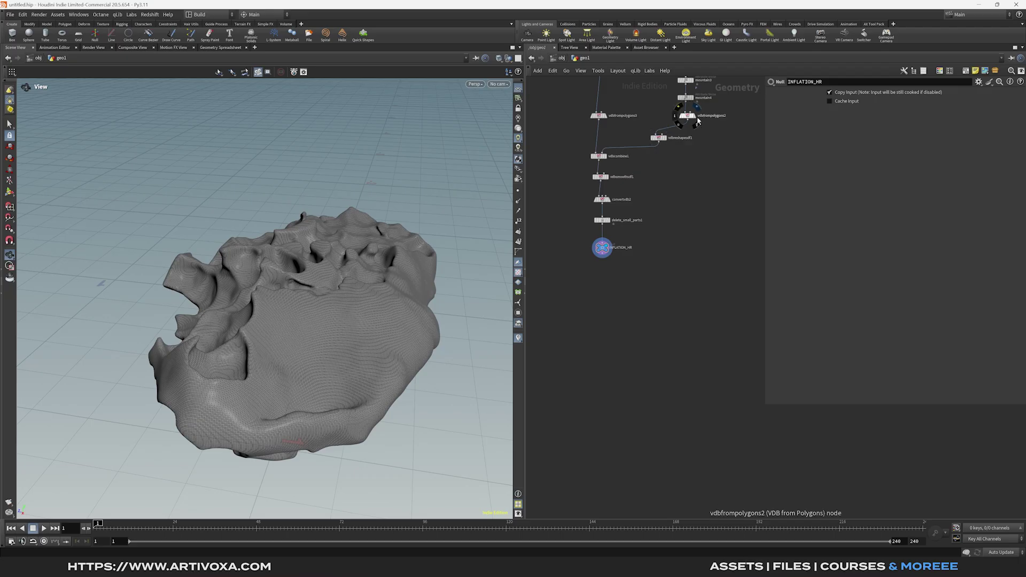
- Branch a displayed Convert VDB node off the scattered chunks' VDB from Polygons node, converting to Polygons
left_click(696, 122)
key("Tab")
type("convert vdb")
key("Return")
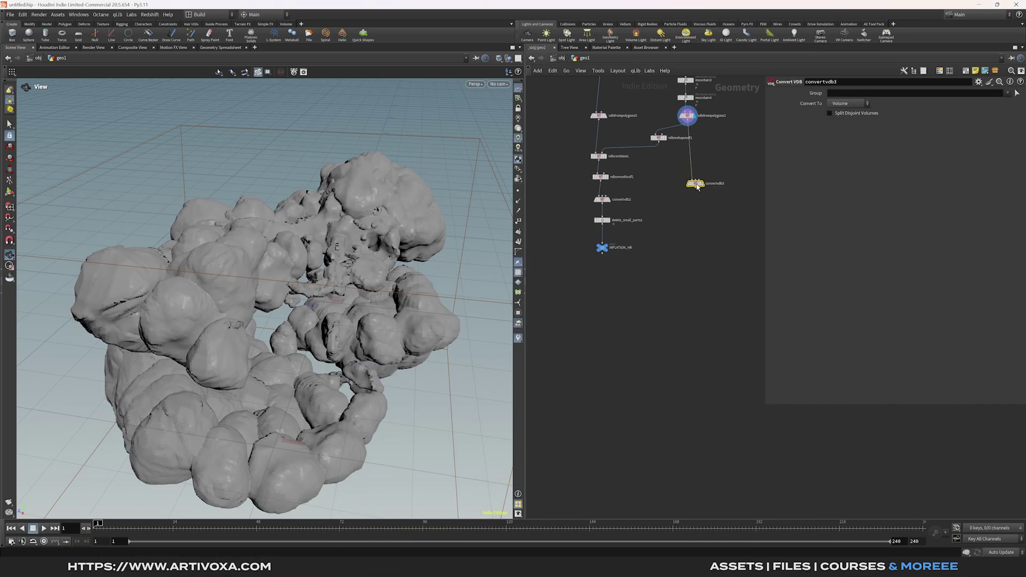
left_click(690, 223)
left_click(848, 103)
left_click(849, 128)
- Add and display a Null named ROCK_HR after the chunks' Convert VDB node and compare its result with INFLATION_HR
right_click(692, 228)
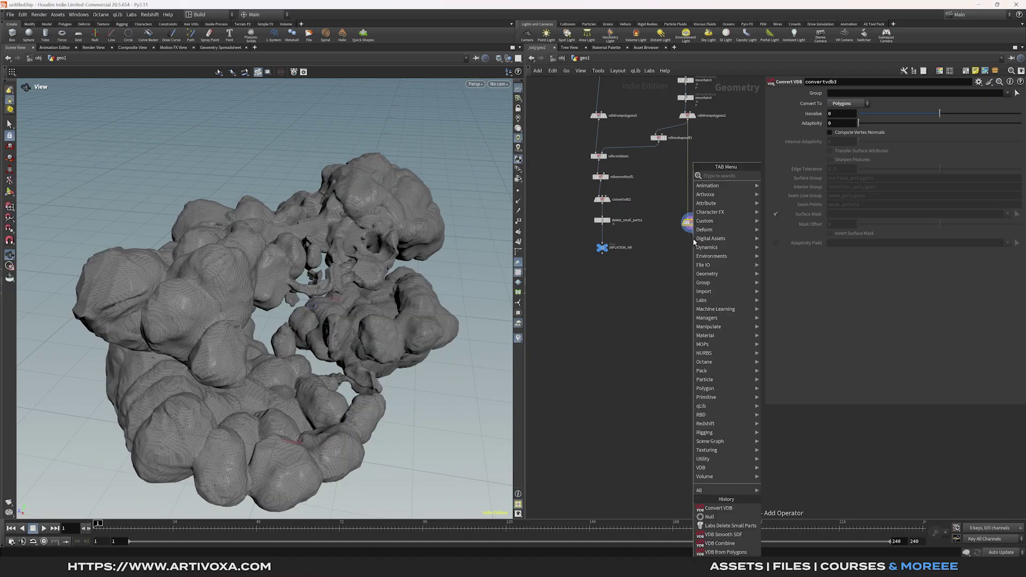
type("null")
key("Return")
left_click(691, 245)
left_click(698, 245)
left_click(709, 246)
key("ctrl+a")
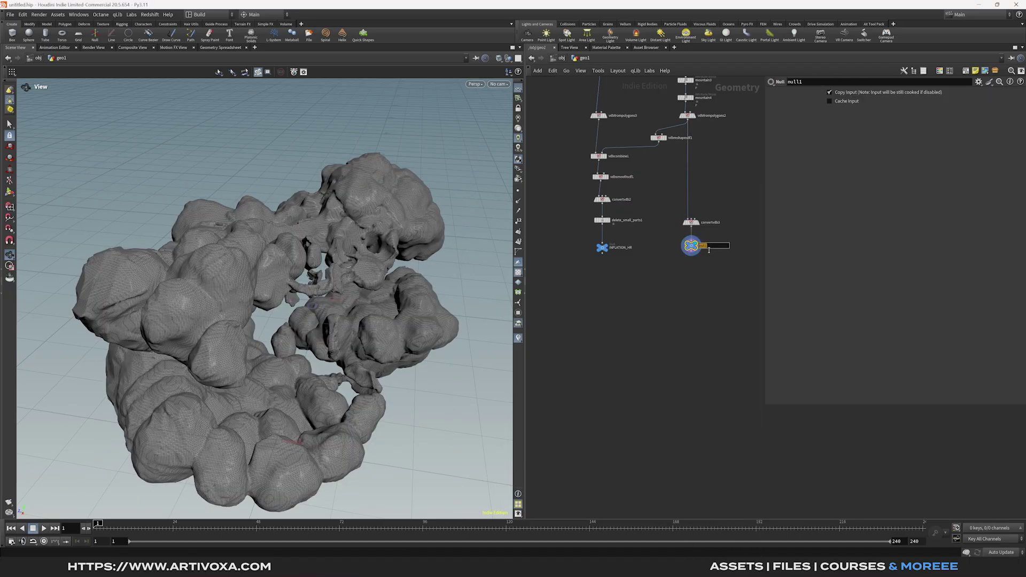
type("ROCK_HR")
key("Return")
middle_click_drag(598, 256, 592, 191)
left_click(604, 172)
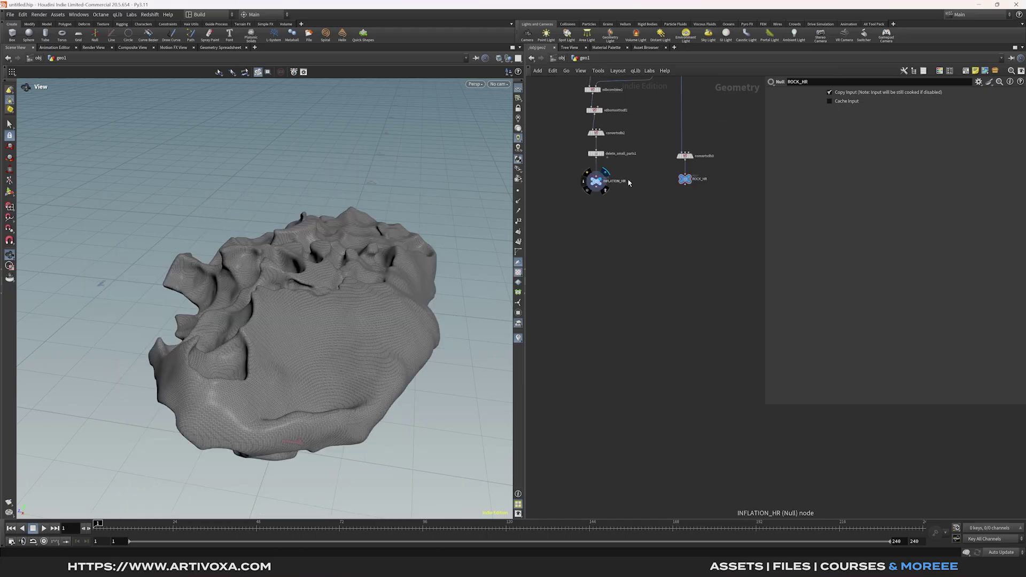
left_click(694, 171)
left_click_drag(408, 258, 270, 272)
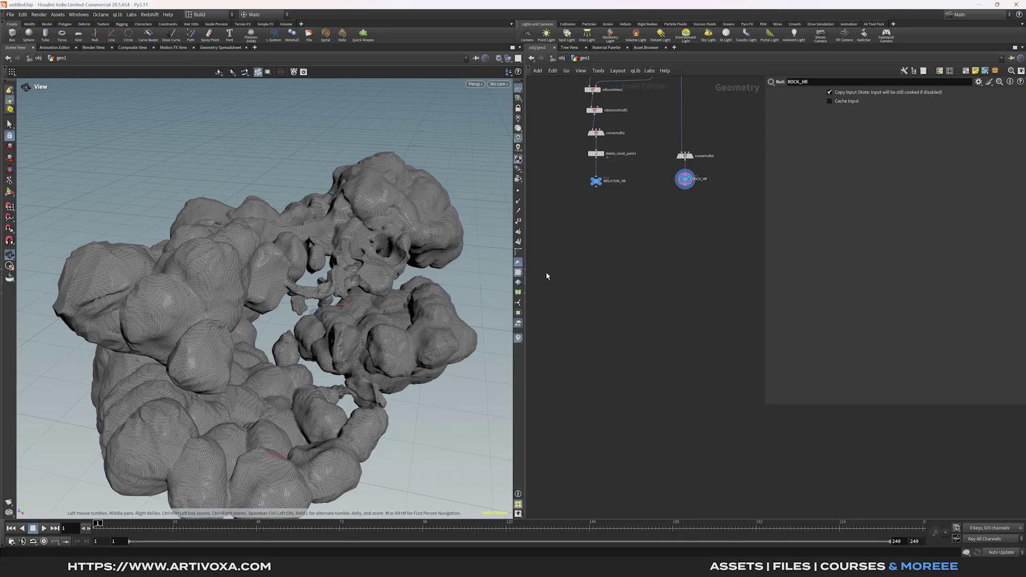
- Add a Remesh node with Target Size 0.02 after INFLATION_HR and duplicate it onto the ROCK_HR output
middle_click_drag(593, 214, 596, 209)
key("Tab")
type("remesh")
key("Return")
left_click(599, 195)
left_click_drag(600, 200, 602, 211)
left_click(849, 216)
type("0.02")
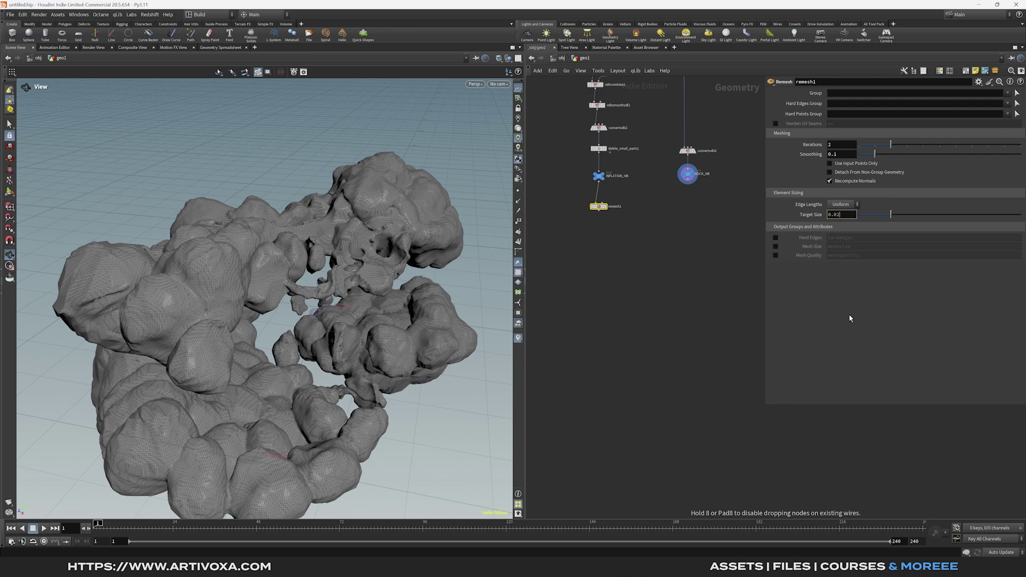
key("Return")
left_click_drag(602, 207, 672, 208, "alt")
left_click(687, 207)
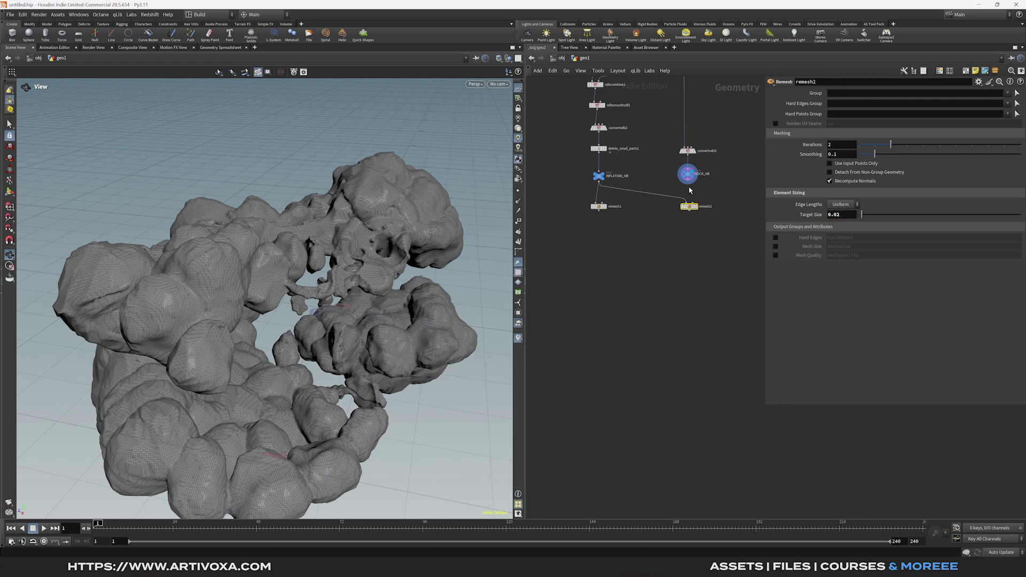
- Add and display a Null after the INFLATION_HR branch's Remesh node and name it INFLATION_LR
key("Tab")
type("nul")
key("Return")
left_click(599, 236)
left_click(612, 238)
key("BackSpace")
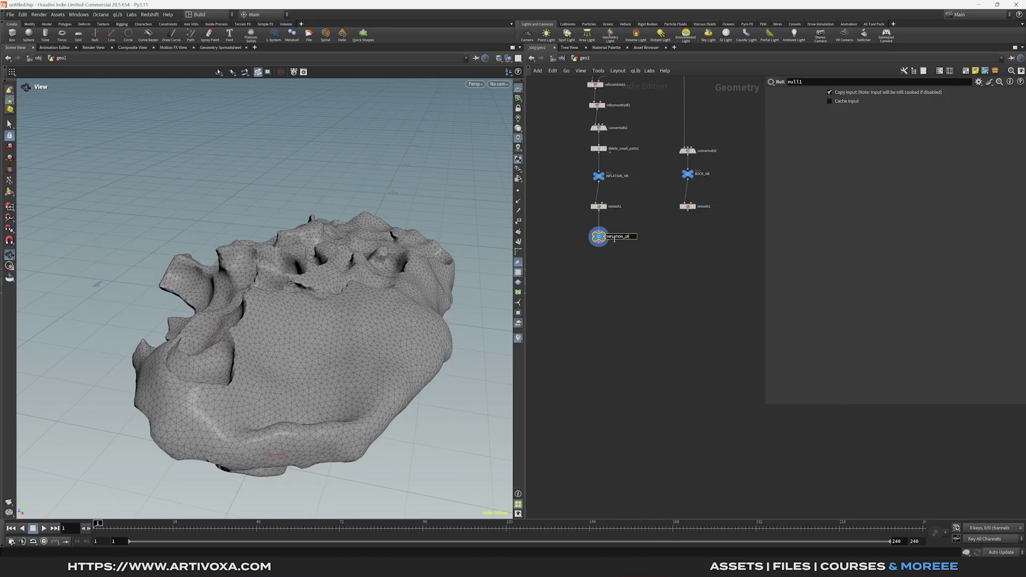
key("Return")
- Add and display a Null after the ROCK_HR branch's Remesh node and name it ROCK_LR
left_click(687, 210)
key("Tab")
type("nul")
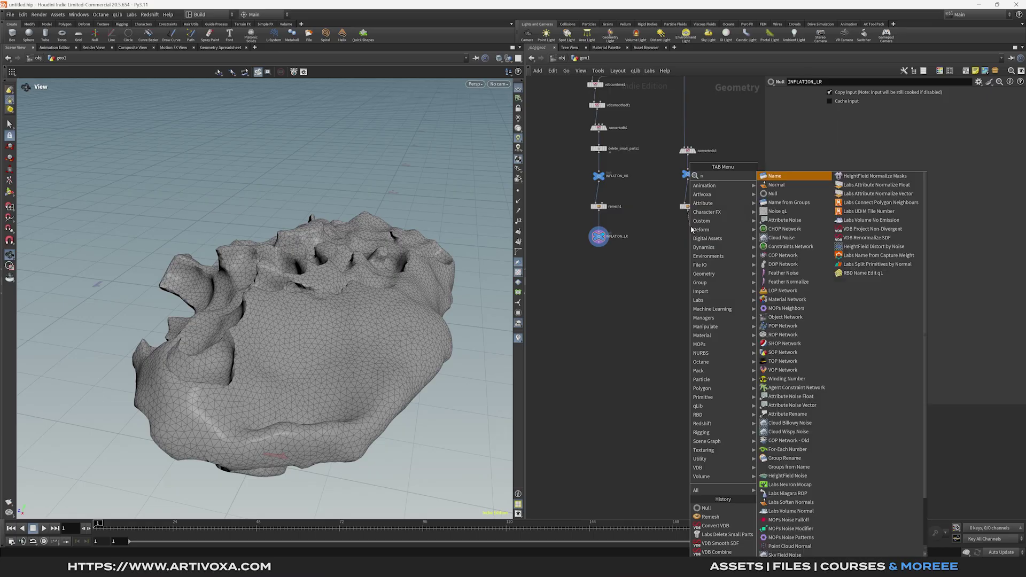
key("Return")
left_click(690, 226)
left_click(690, 238)
double_click(702, 237)
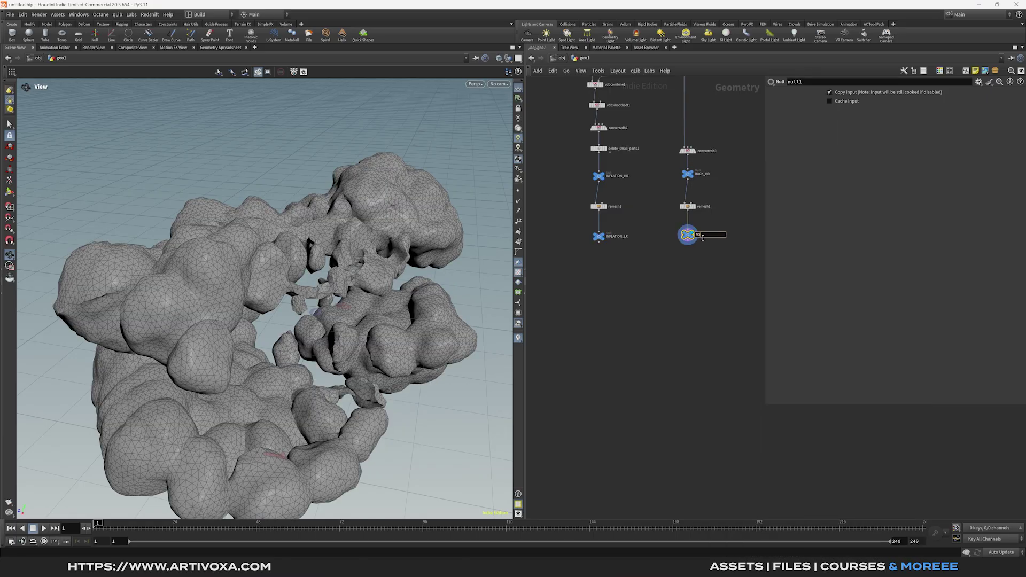
key("Return")
- Add a Group Create node after INFLATION_LR with Group Name inflation and Base Group set to *
middle_click_drag(610, 280, 595, 206)
left_click(585, 176)
key("Tab")
type("group")
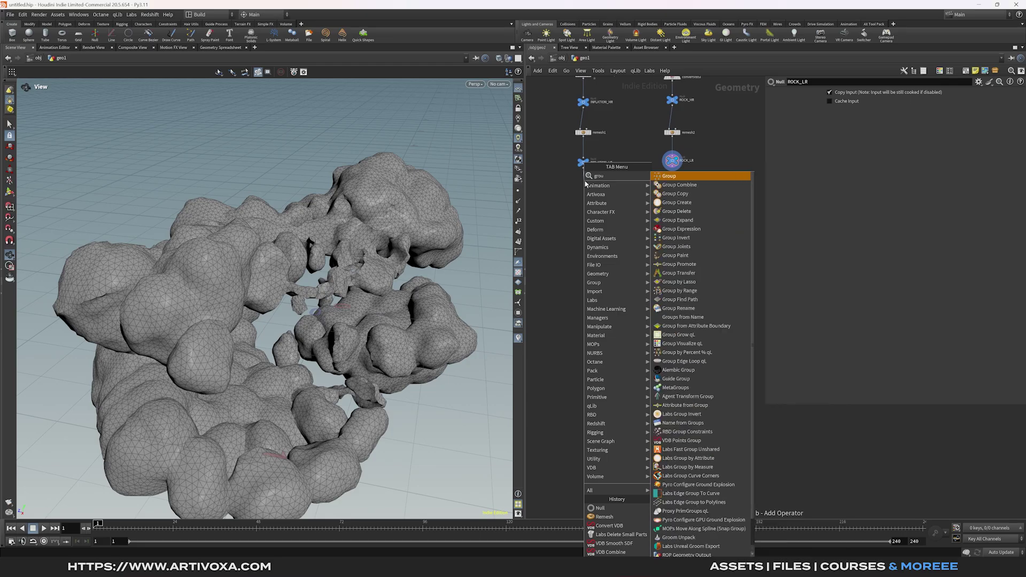
key("Return")
left_click(583, 188)
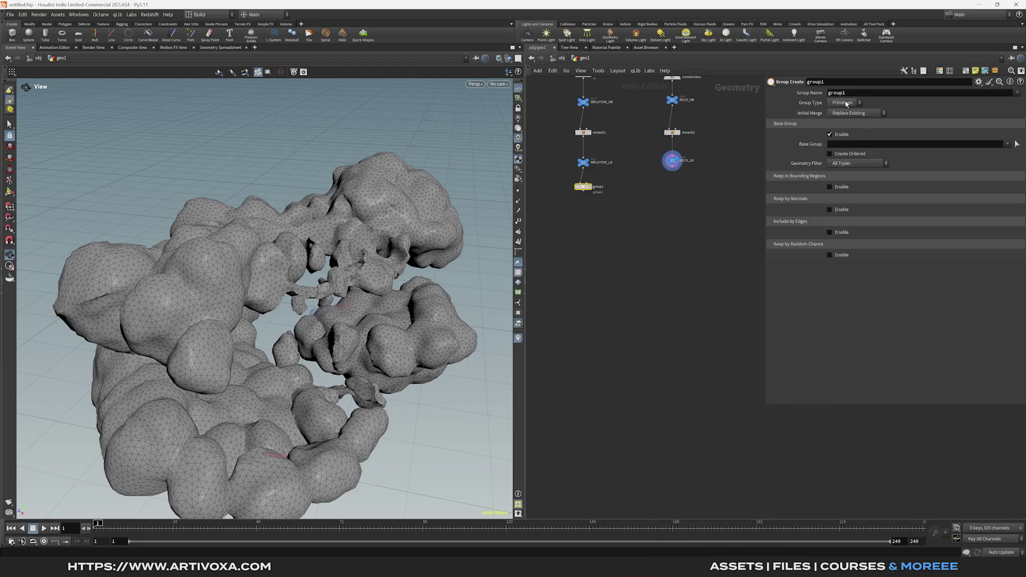
double_click(854, 93)
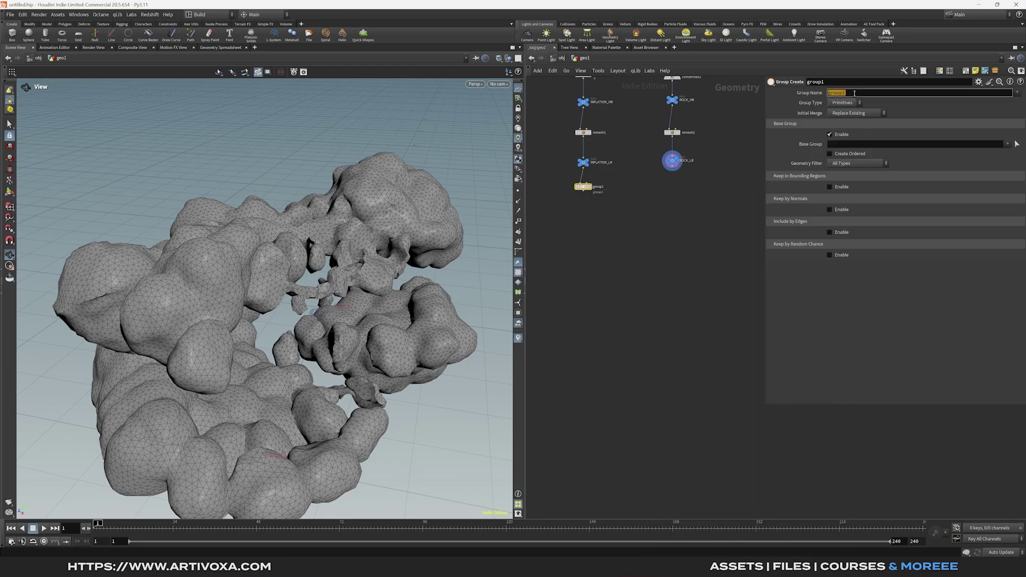
type("inflation")
key("Return")
left_click(837, 145)
key("Return")
- Duplicate the inflation group node onto ROCK_LR and set the copy's Group Name to rock
left_click_drag(579, 183, 672, 184, "alt")
double_click(844, 94)
type("rock")
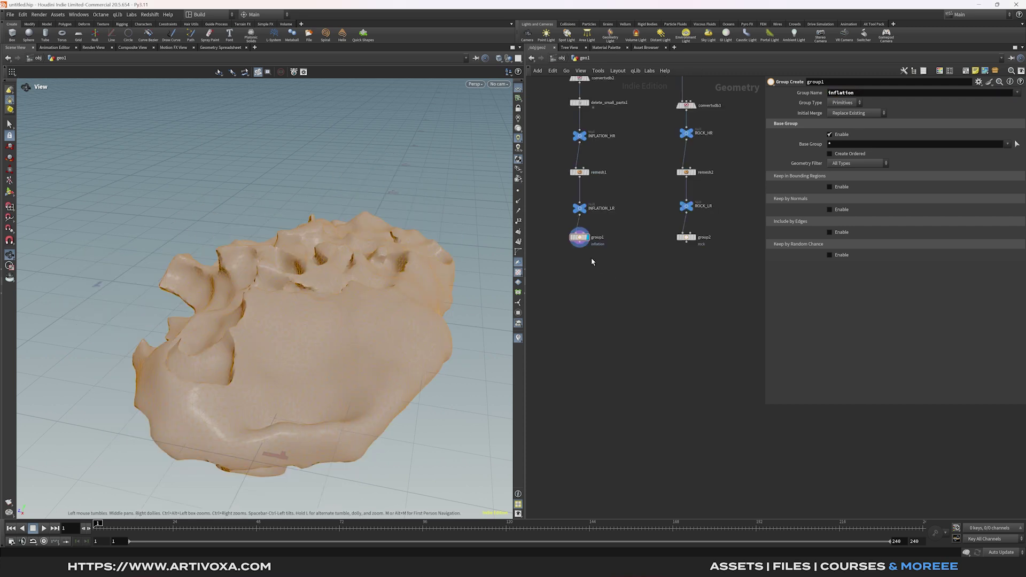
- Add a Vellum Configure Strut Softbody setup after the inflation group node and review its cloth and struts constraint settings
scroll(591, 260, "up", 1)
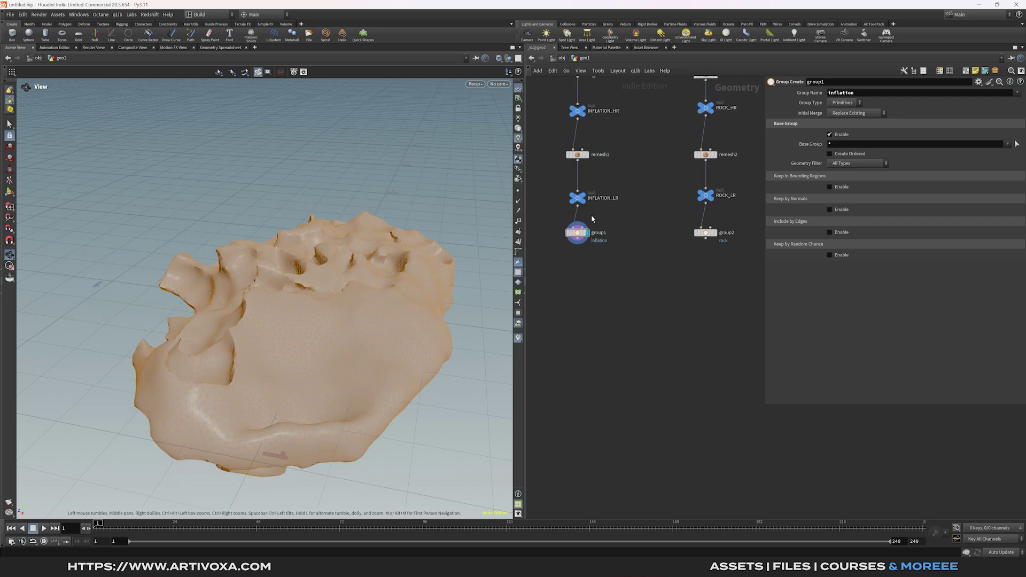
key("Tab")
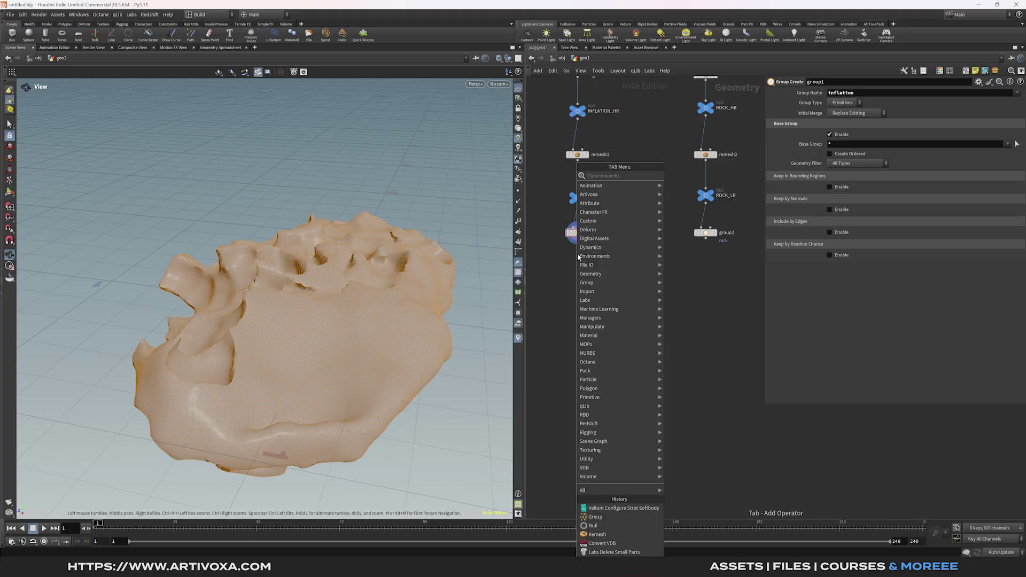
type("vellum co,")
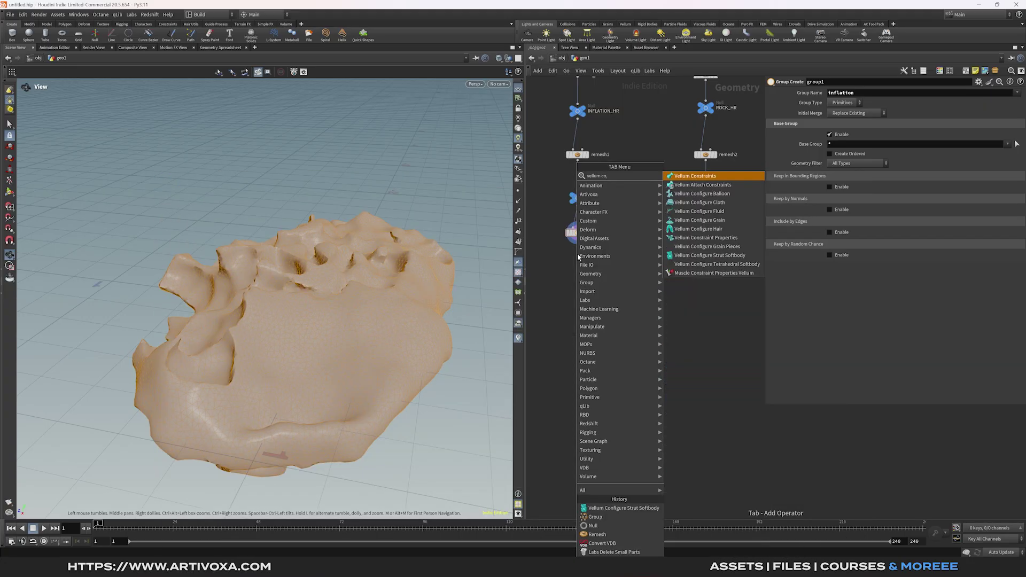
left_click(703, 255)
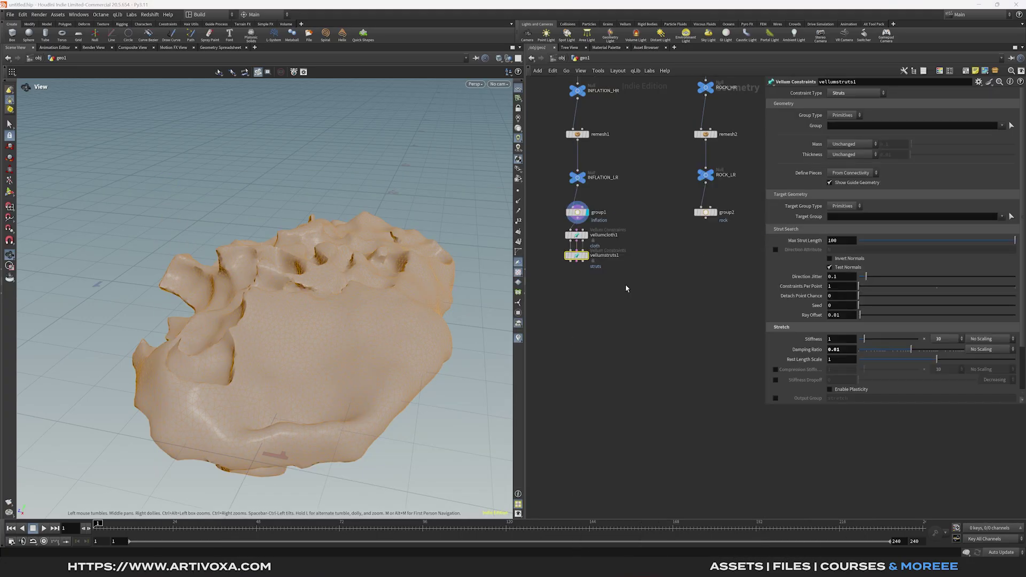
left_click_drag(640, 229, 559, 246)
left_click_drag(647, 247, 561, 287)
left_click(576, 235)
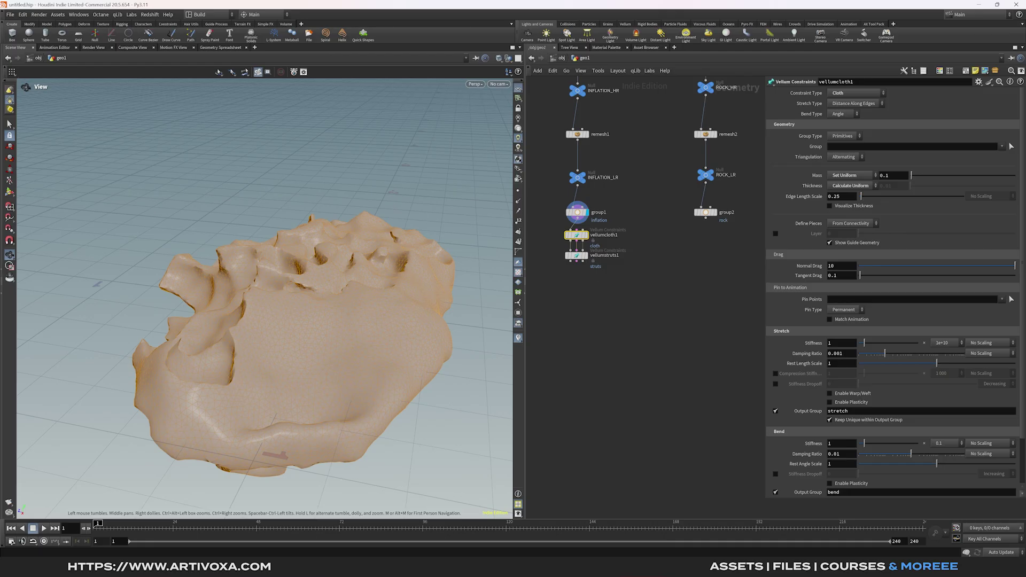
left_click(576, 255)
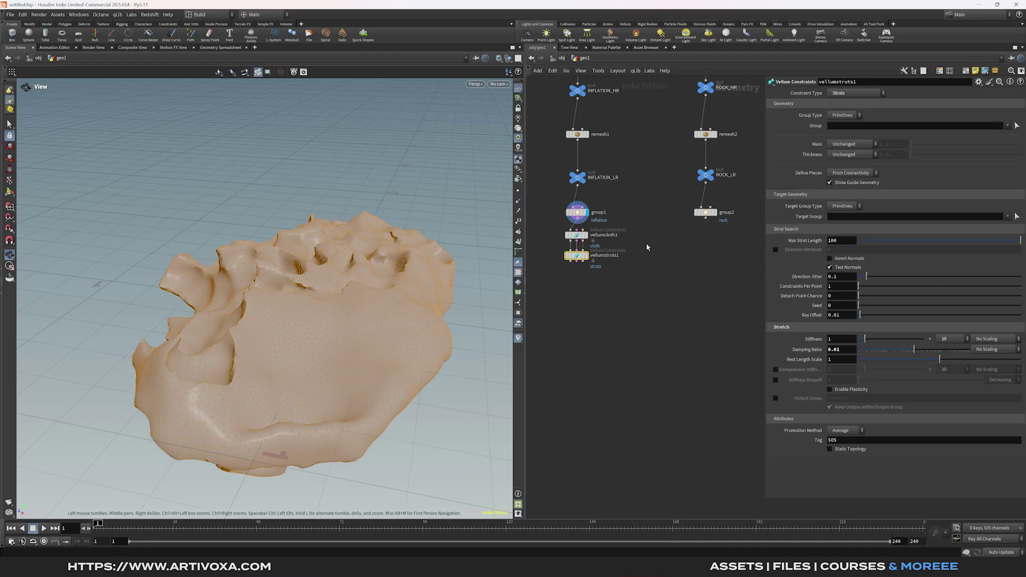
middle_click_drag(674, 257, 641, 284)
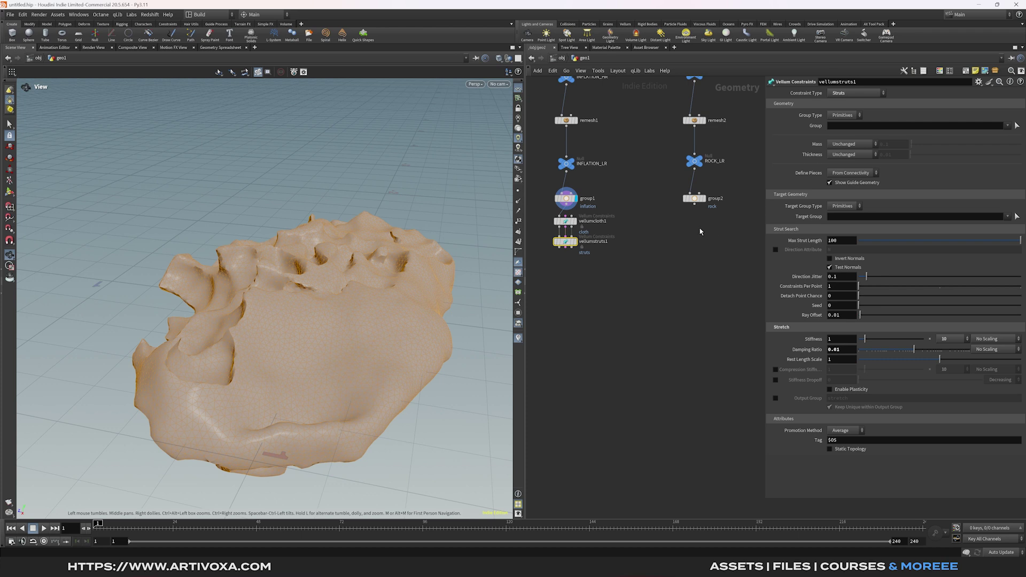
- Display the rock group node and add a Vellum Constraints node after it with Constraint Type Shape Match
middle_click_drag(701, 231, 699, 227)
left_click(701, 195)
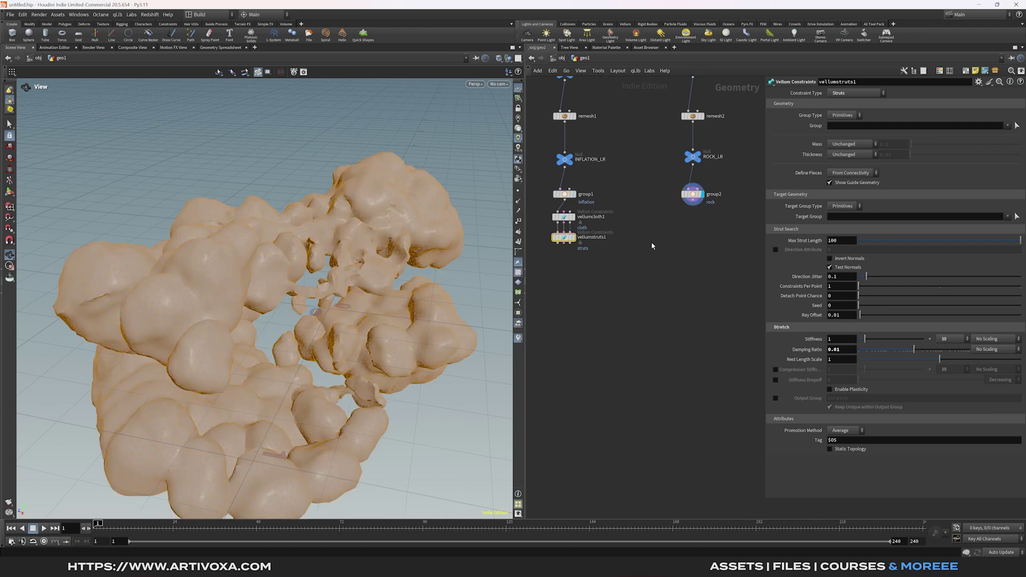
mouse_move(568, 246)
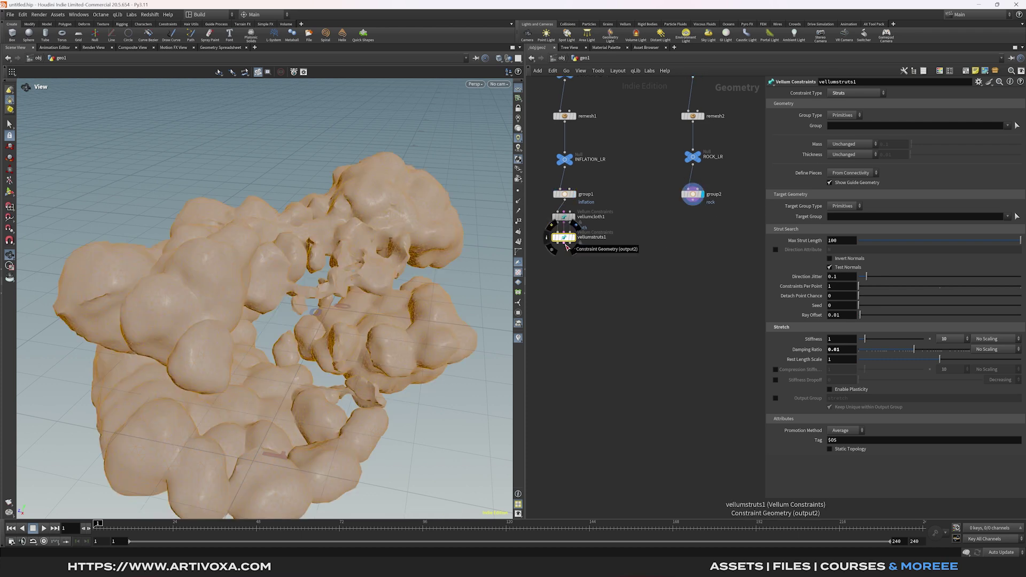
key("Tab")
type("vellum con")
key("Return")
left_click(695, 216)
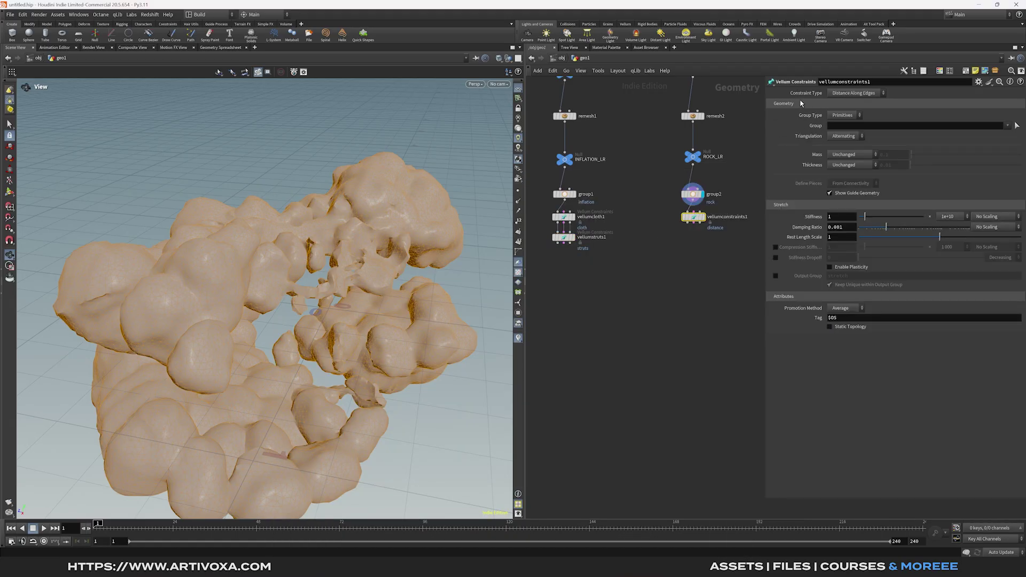
left_click(853, 92)
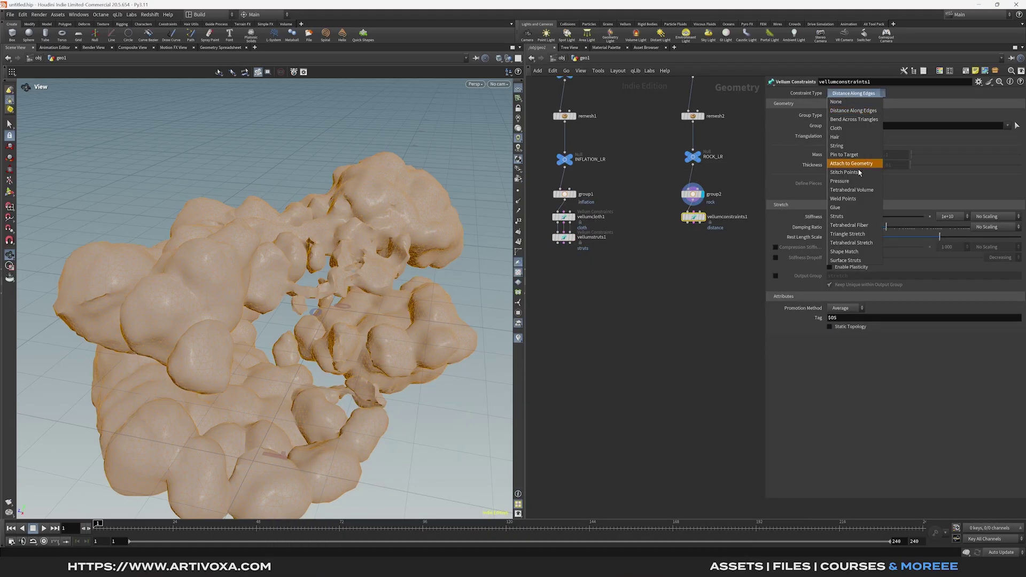
left_click(845, 251)
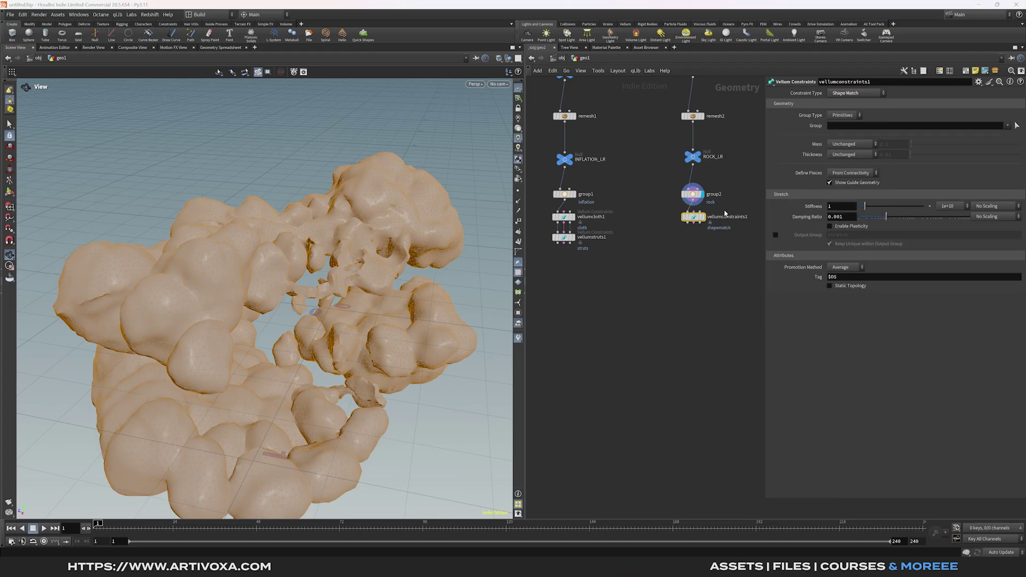
- Add two Merge nodes below the Vellum branches and name them geo and con
key("Tab")
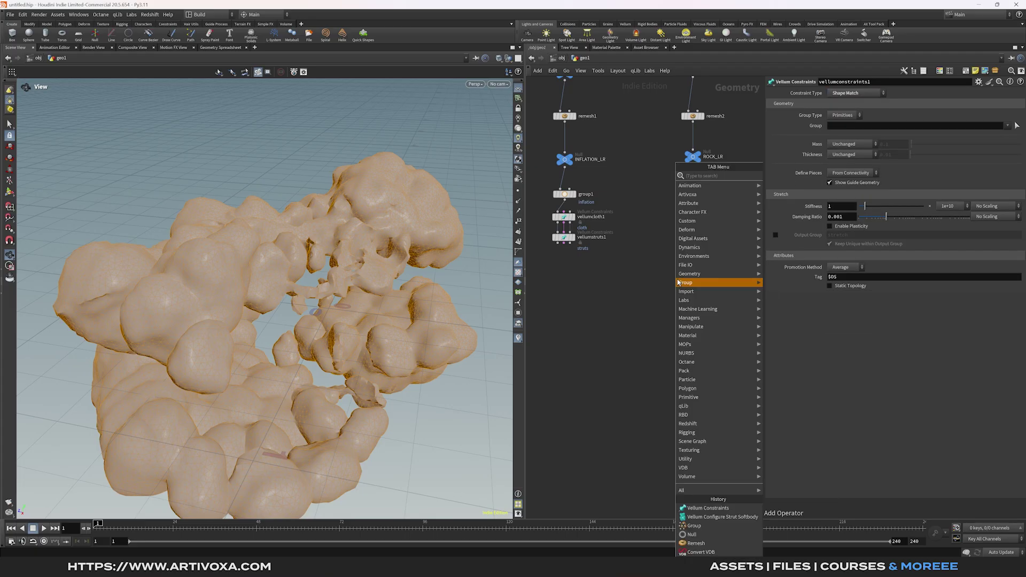
type("merge")
key("Return")
left_click(618, 287)
double_click(635, 291)
type("geo")
key("Return")
left_click_drag(618, 287, 676, 286, "alt")
double_click(702, 287)
type("c")
left_click(627, 304)
- Connect both branches' geometry outputs to the geo merge and their constraint outputs to con, and display geo
left_click_drag(558, 245, 620, 280)
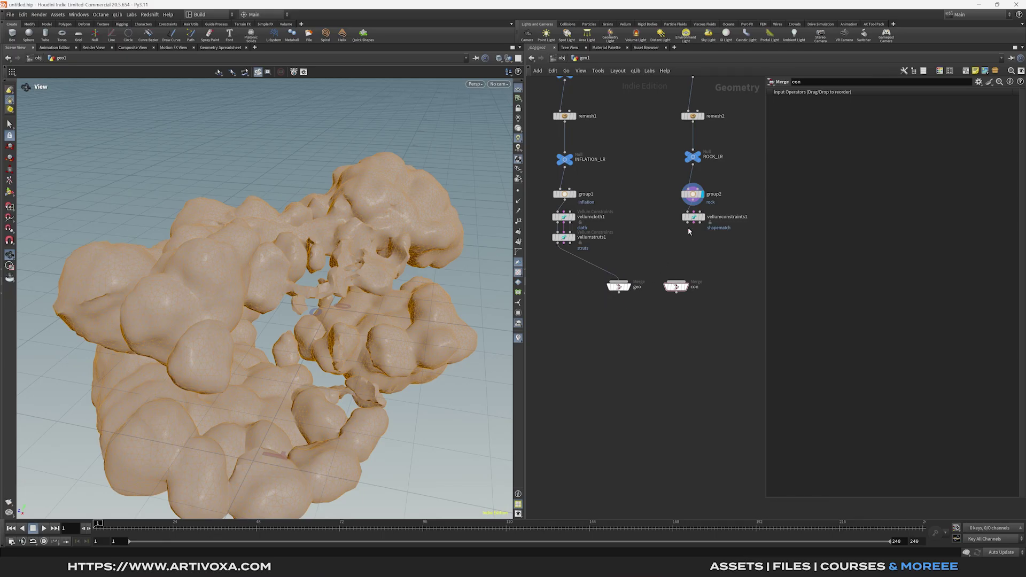
left_click_drag(691, 224, 693, 289)
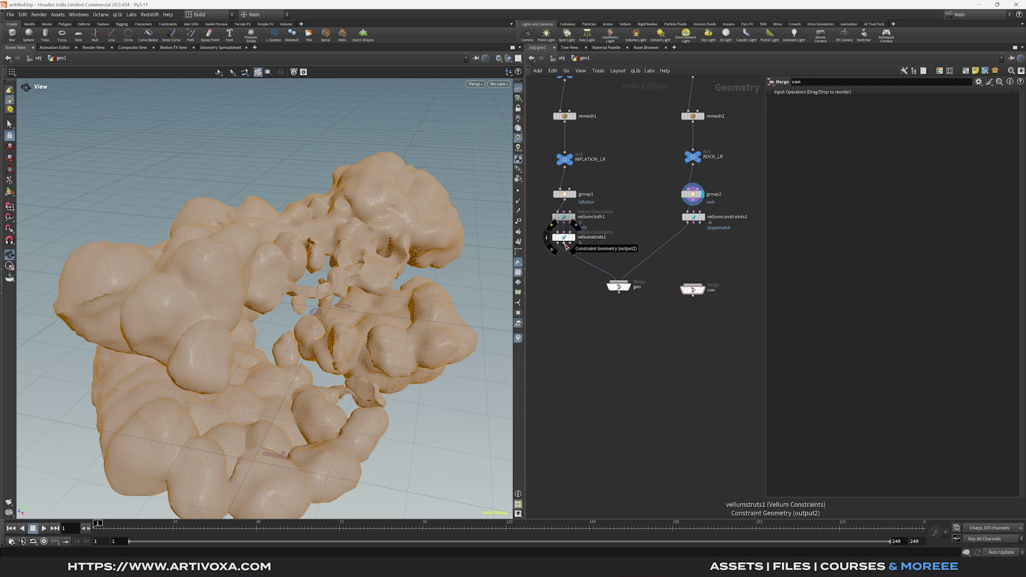
left_click_drag(565, 246, 685, 287)
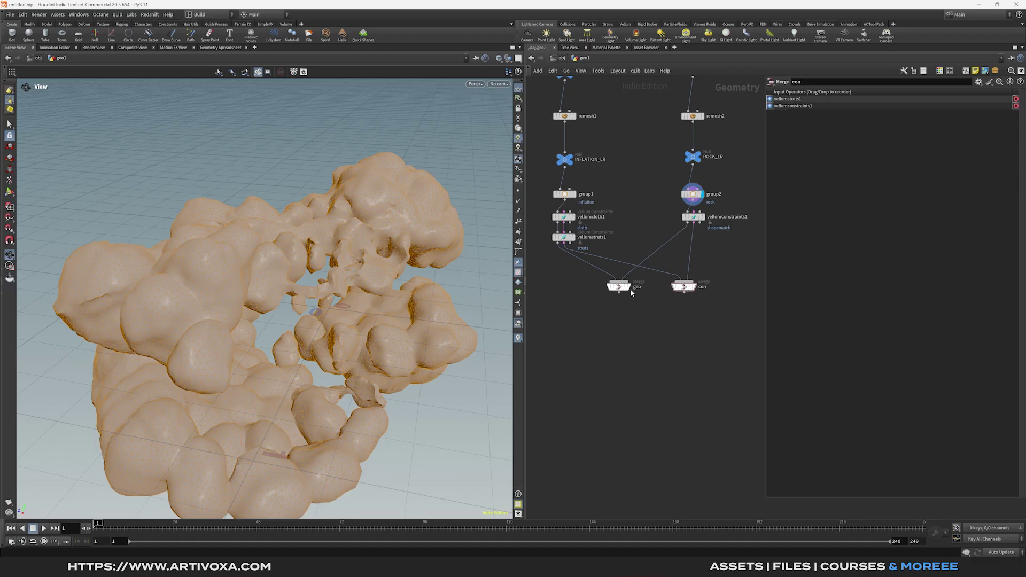
left_click(627, 287)
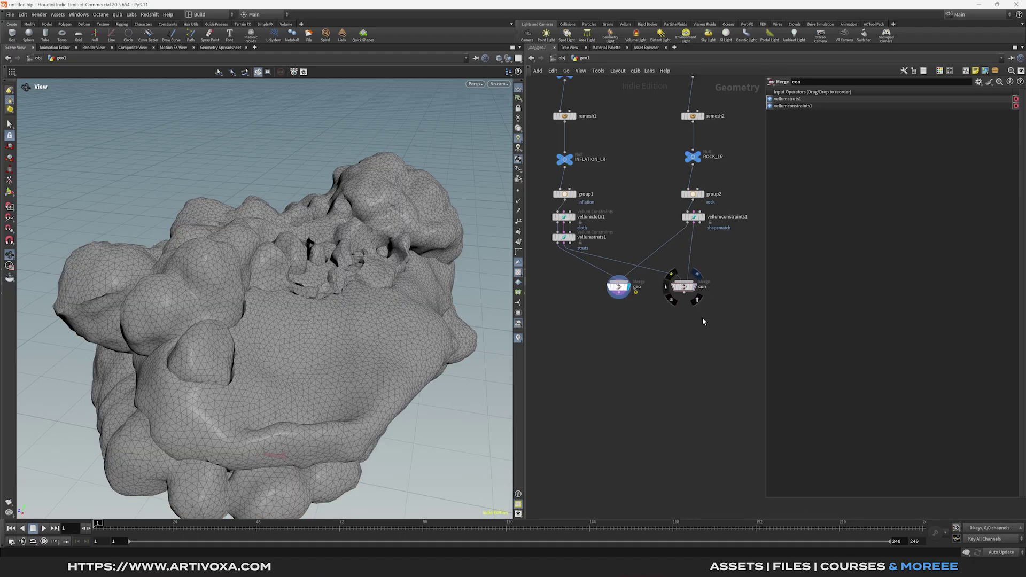
- Add another Vellum Constraints node below the merges and connect geo and con to its geometry and constraint inputs
middle_click_drag(704, 320, 686, 273)
left_click_drag(267, 353, 260, 340)
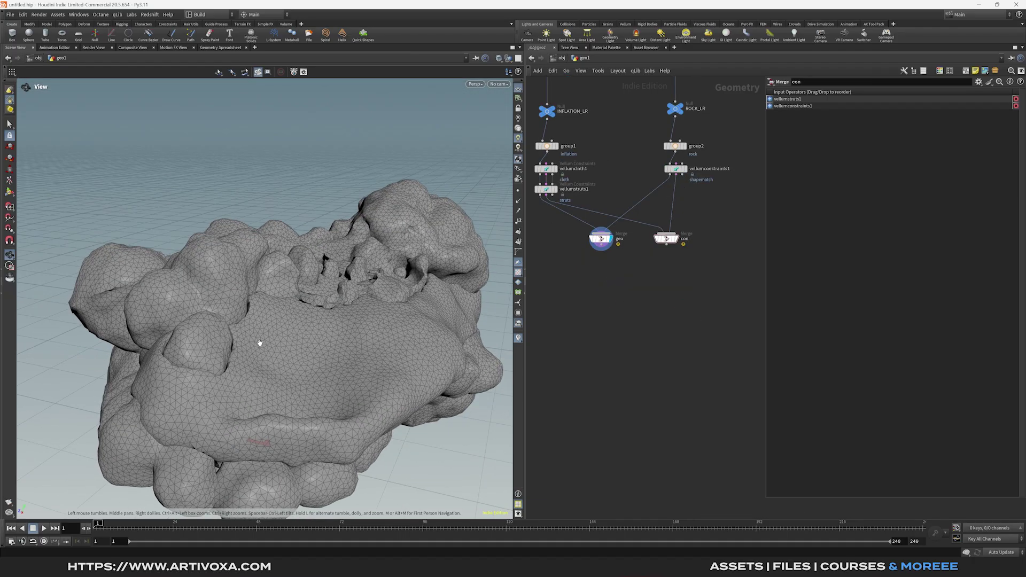
key("Tab")
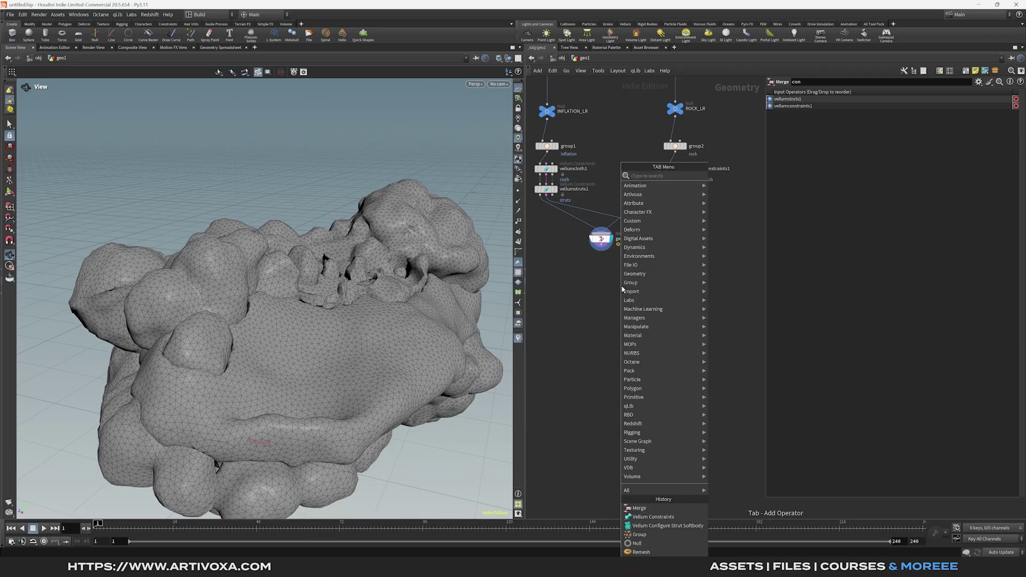
type("vel s")
key("Return")
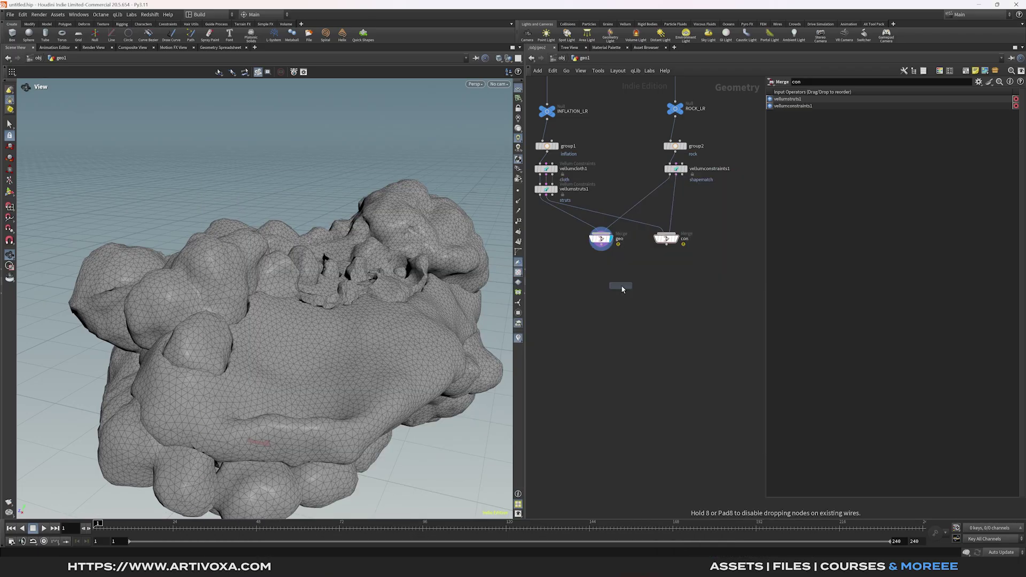
left_click(622, 289)
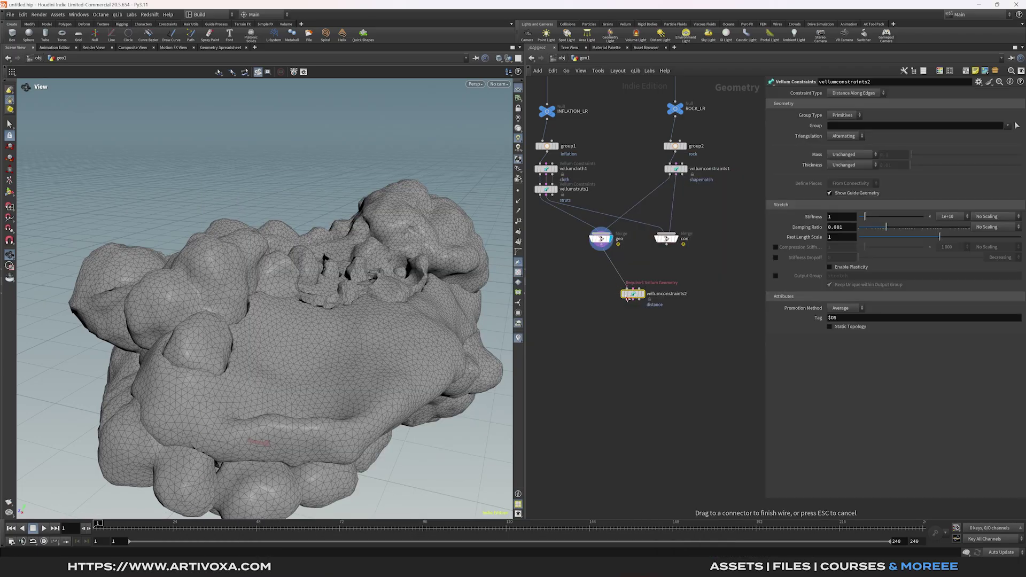
left_click_drag(666, 244, 632, 288)
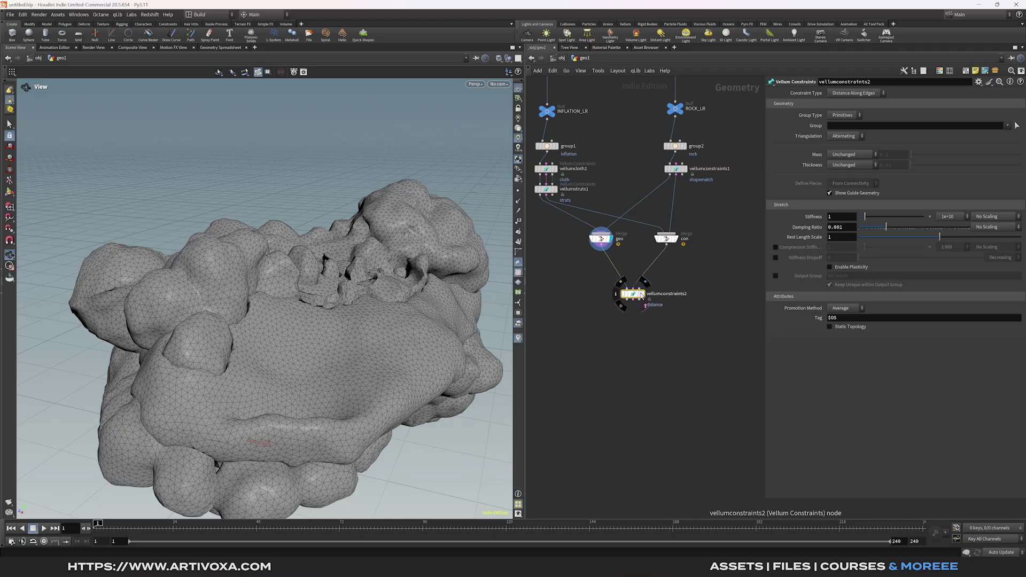
- Display the Vellum Constraints node below the merges and set its Constraint Type to Glue
left_click(644, 294)
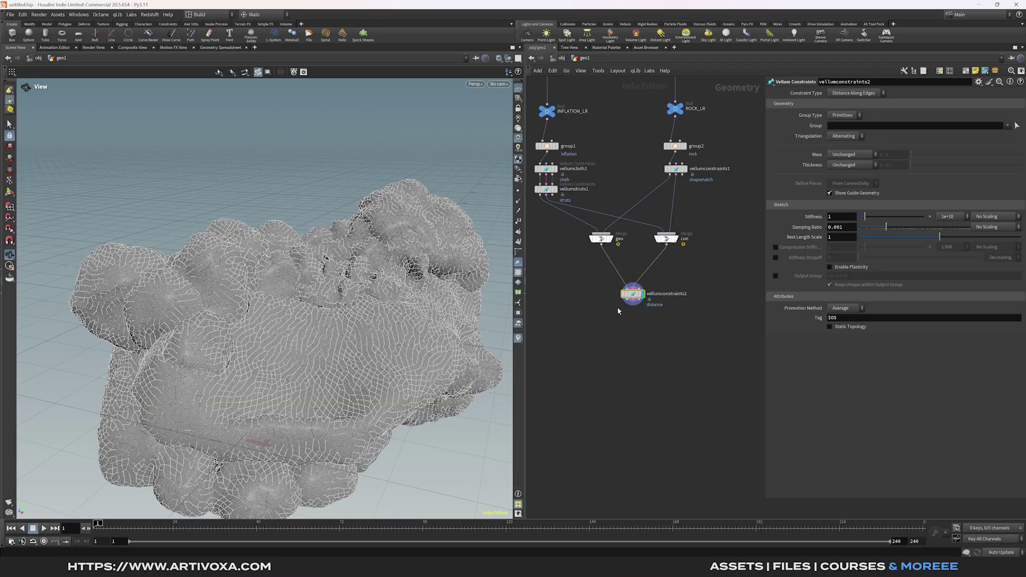
left_click(854, 93)
left_click(852, 207)
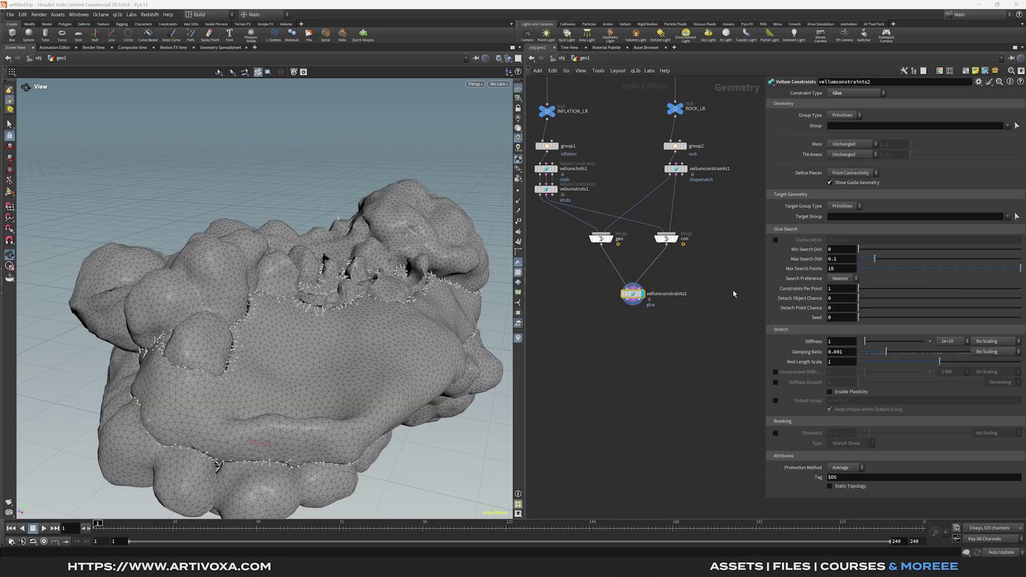
- Set the glue constraint's Target Group to inflation
scroll(306, 273, "up", 5)
left_click_drag(306, 273, 327, 347)
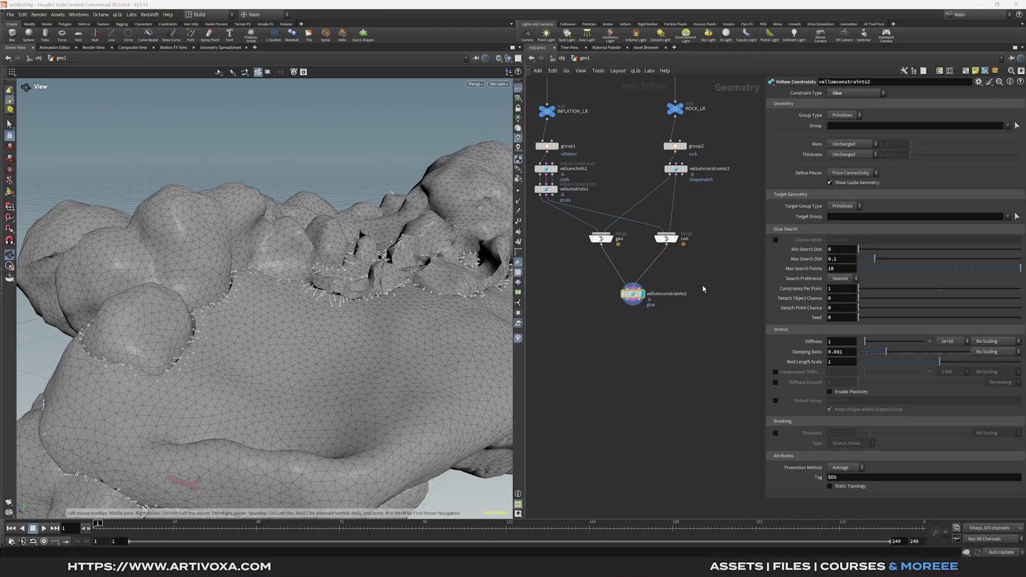
left_click(1008, 217)
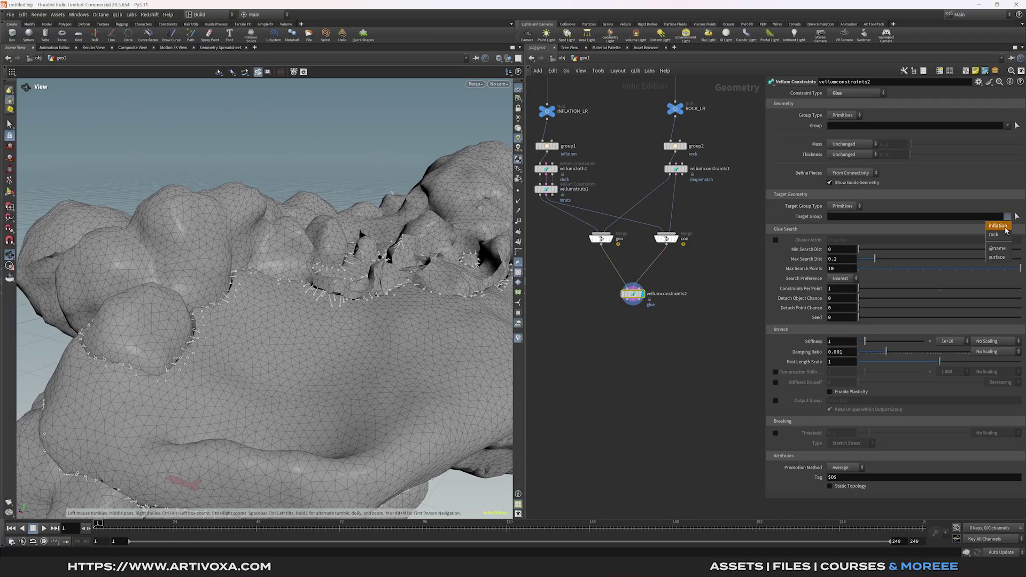
left_click(1004, 231)
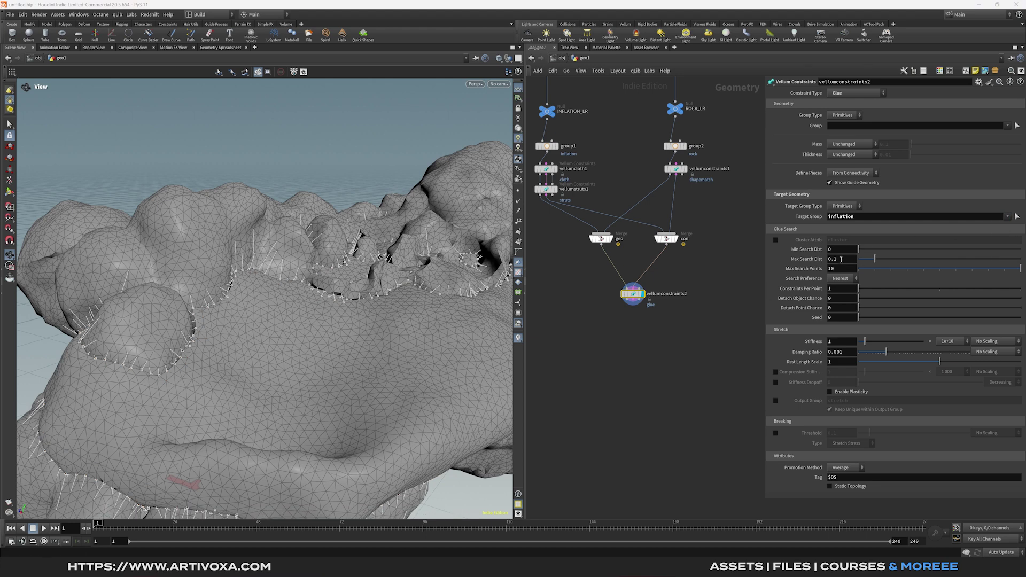
- Set the glue constraint's Max Search Dist to 0.5 and Constraints Per Point to 5
double_click(844, 260)
type("0.")
key("Return")
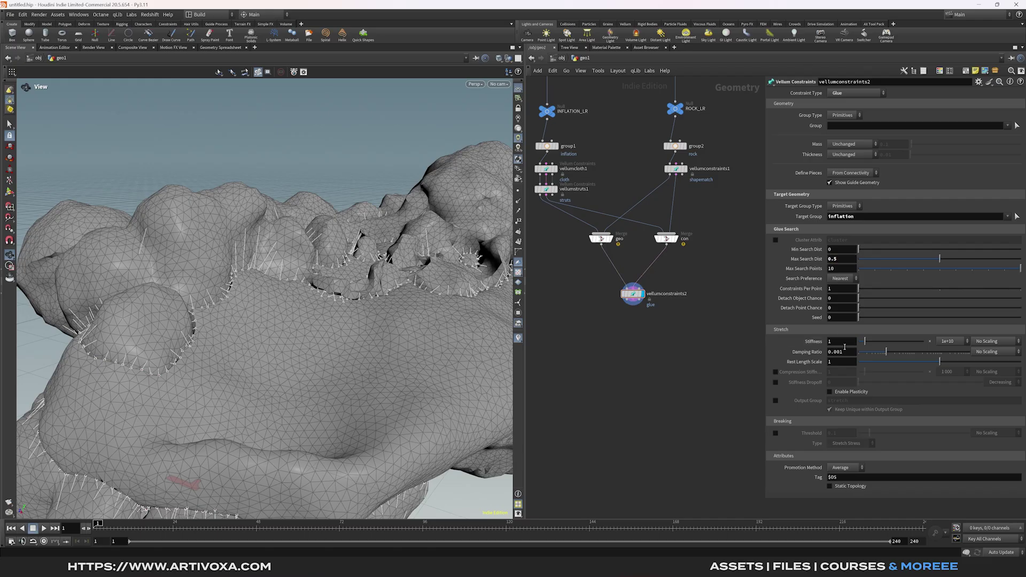
double_click(839, 289)
type("5")
key("Return")
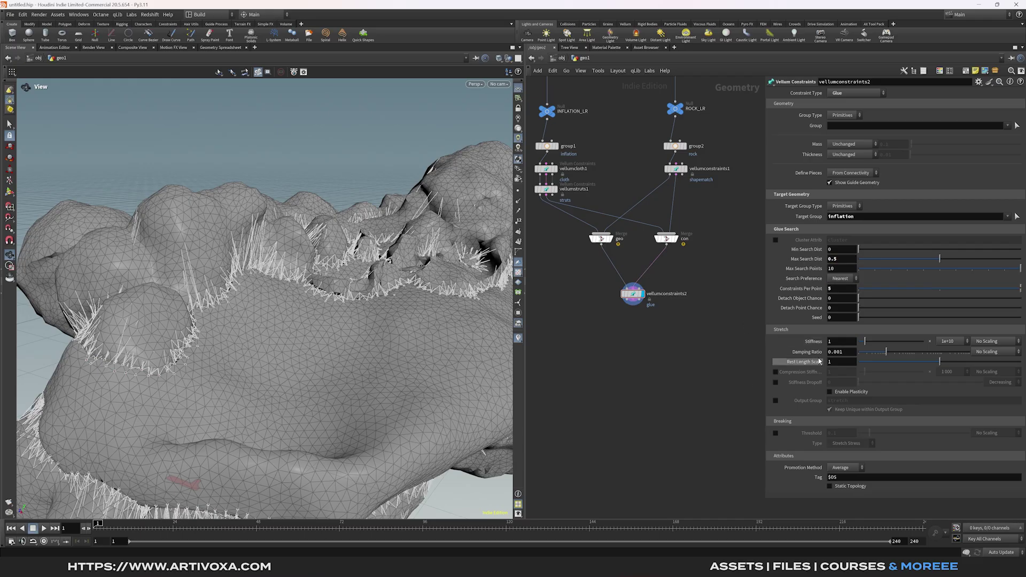
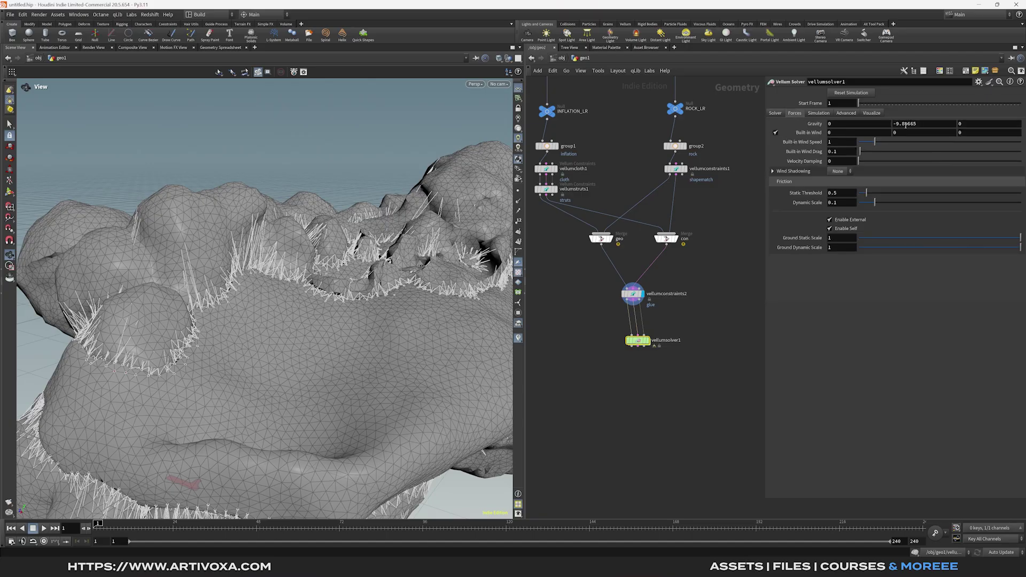
- Set the Vellum Solver's Y gravity to 0 and align the solver beneath the glue constraints node
left_click(917, 124)
type("0")
key("Return")
left_click_drag(646, 344, 640, 340)
left_click(657, 352)
- Enable the Output Group on the inflation branch's struts constraint and name it stretchstruts
middle_click_drag(600, 177, 626, 212)
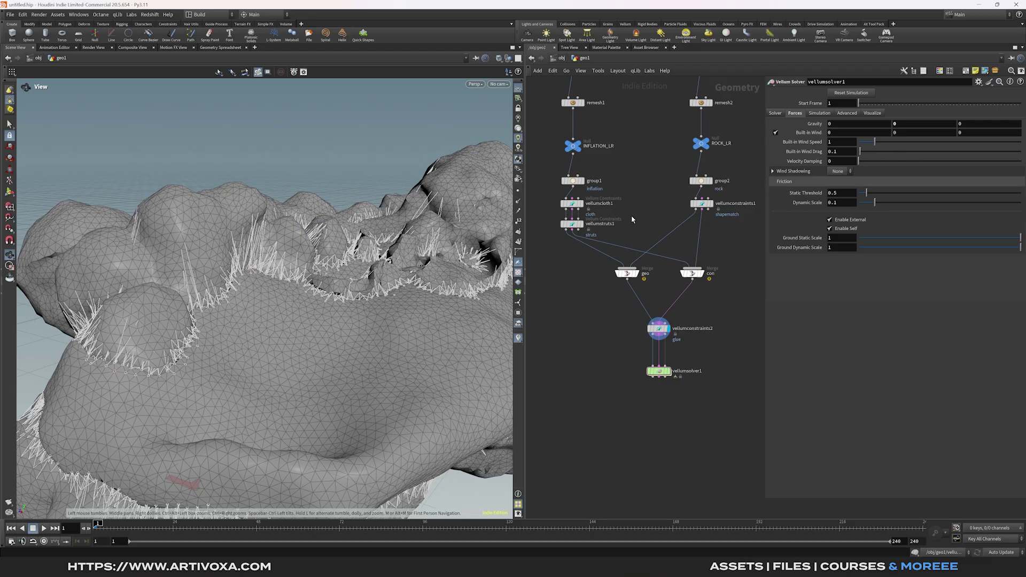
left_click(571, 223)
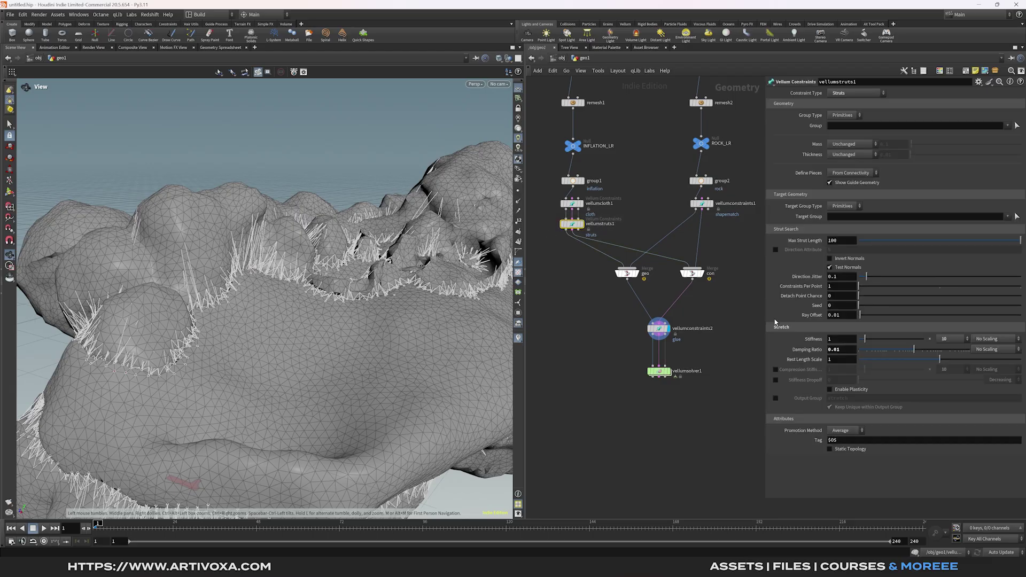
left_click(775, 398)
left_click(856, 398)
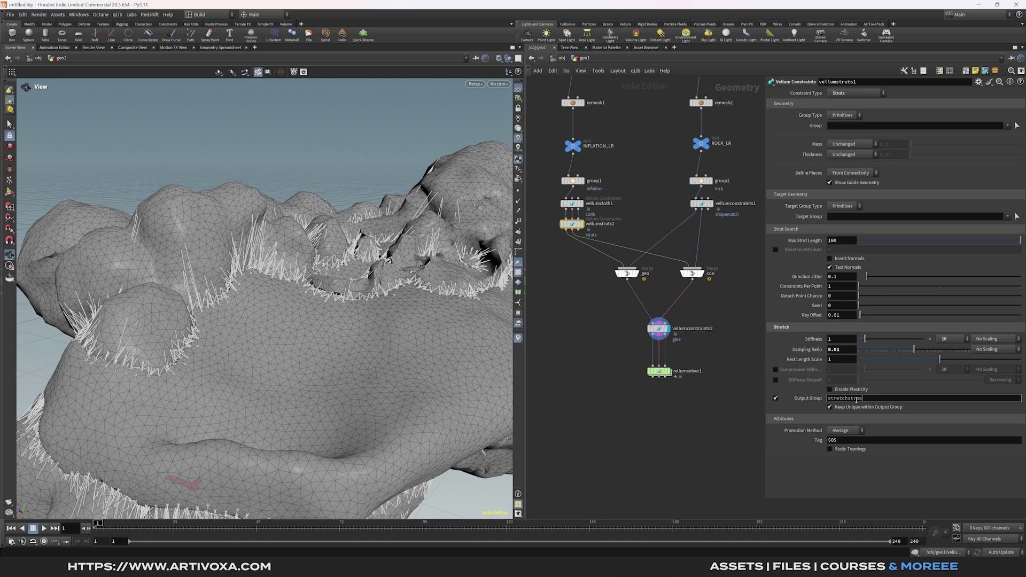
type("struts")
key("Return")
- Enter the Vellum Solver's network and add a Vellum Constraint Properties node above the SOURCE output, wired into it
double_click(659, 371)
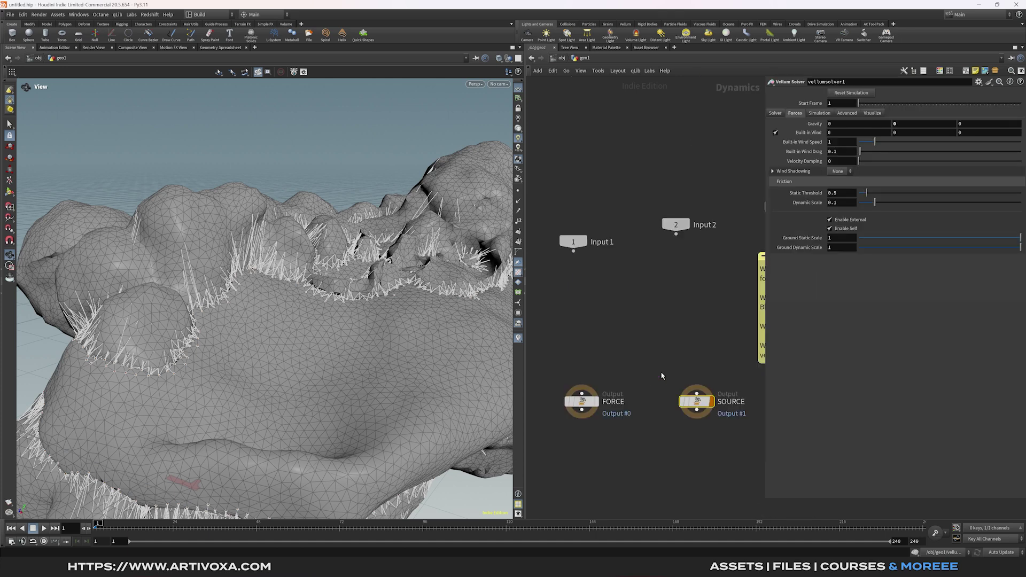
key("Tab")
type("vellum c")
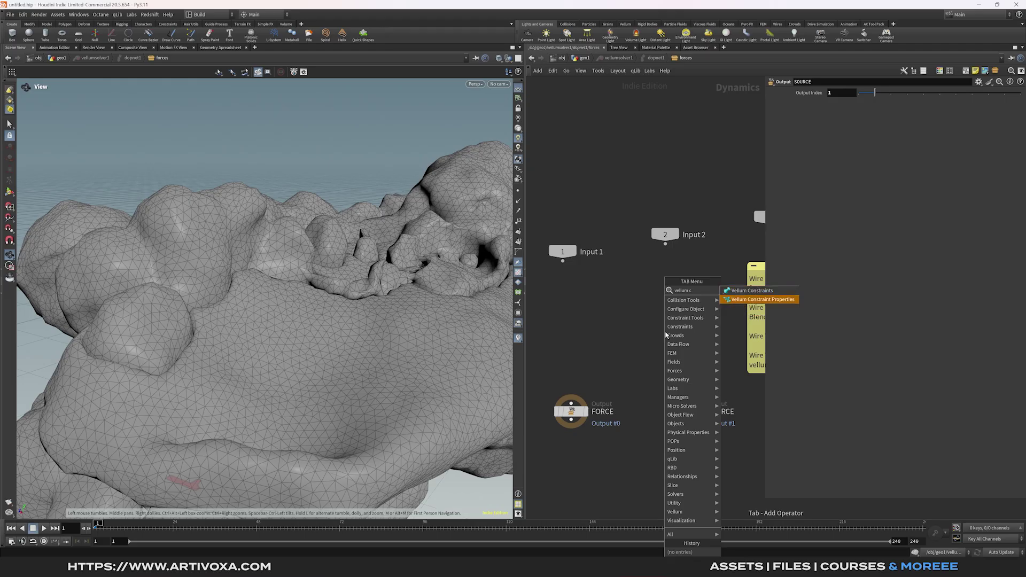
key("Return")
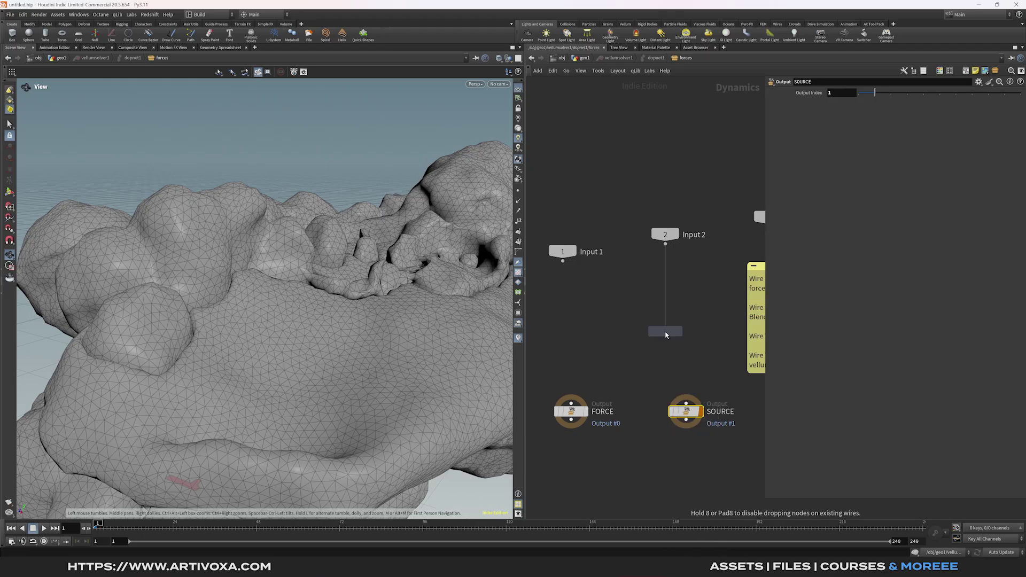
left_click(687, 315)
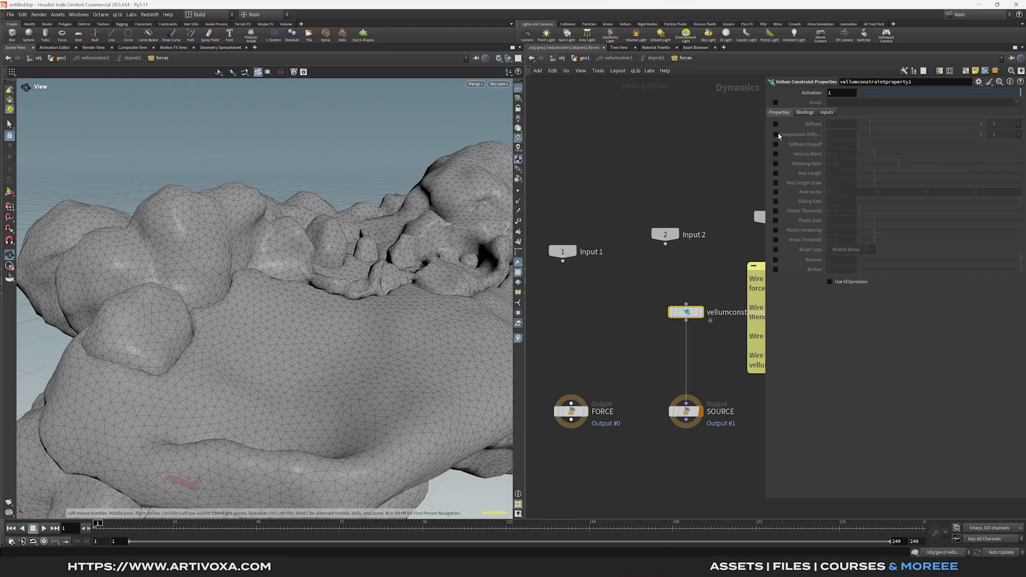
- Limit the constraint properties to the stretchstruts group and enable Rest Length Scale
left_click(776, 103)
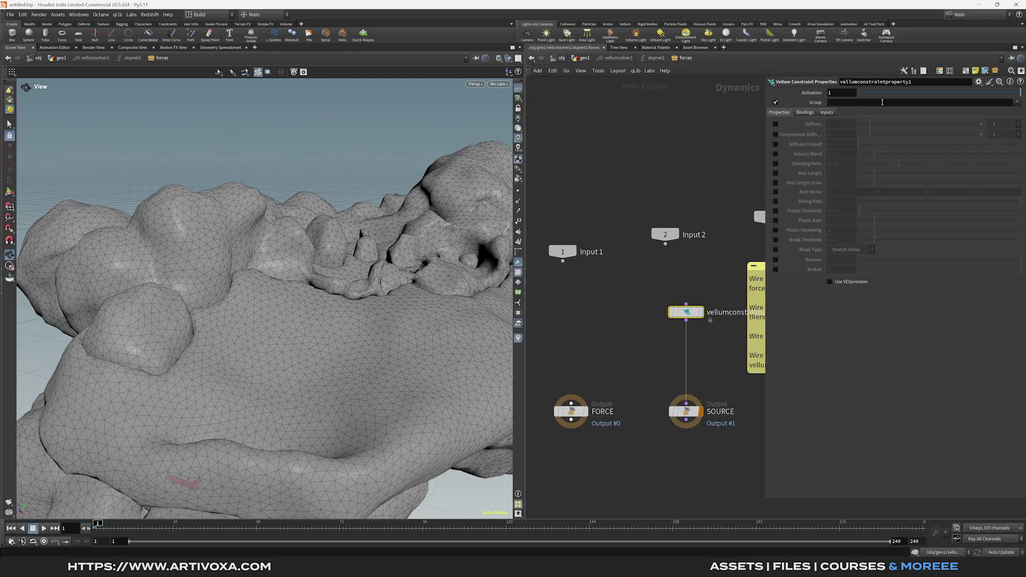
left_click(1016, 102)
left_click(1004, 146)
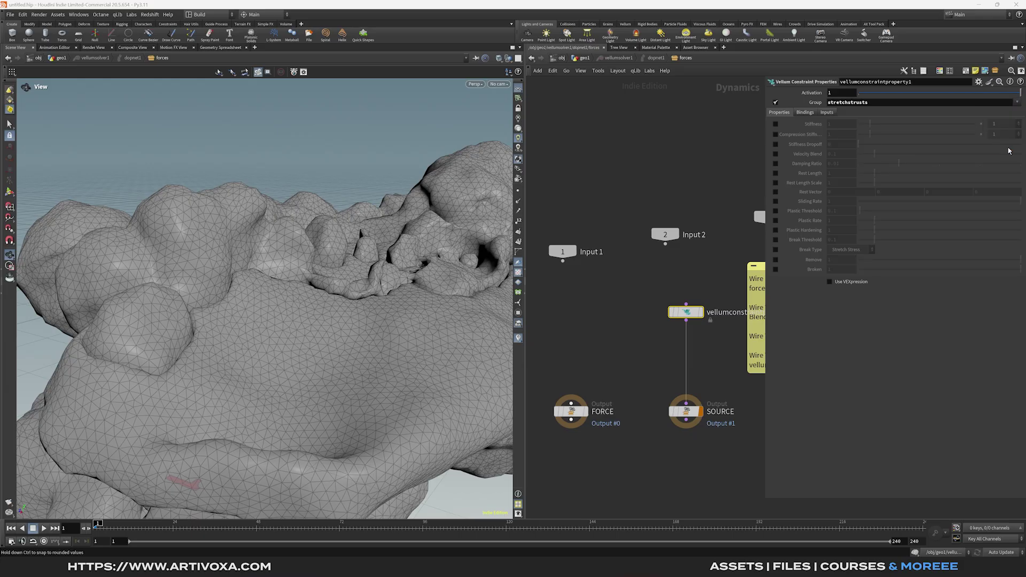
left_click(776, 183)
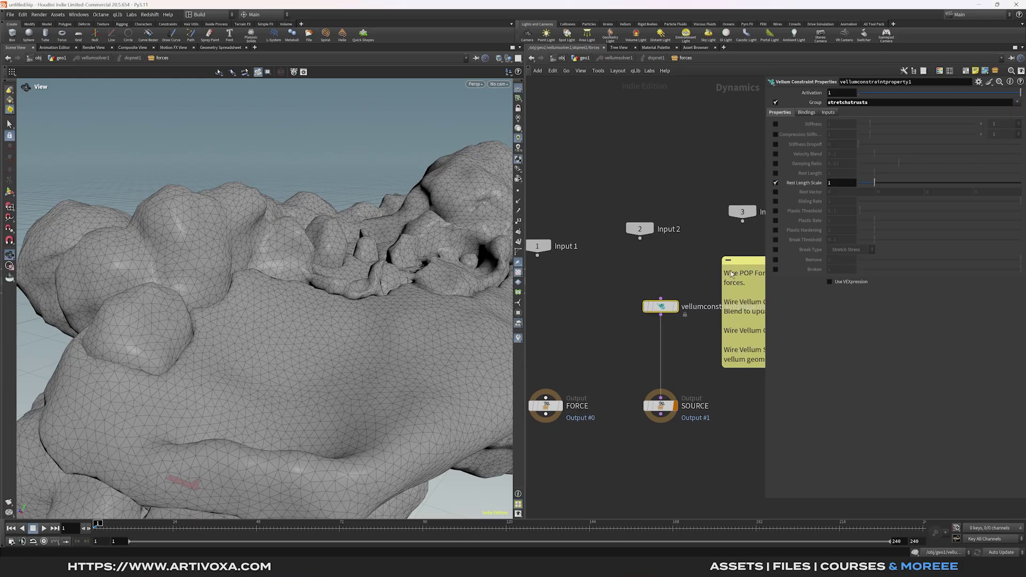
- Move the sticky note clear of the constraint properties node and apply a Wave Motion FX to its Rest Length Scale
left_click_drag(743, 265, 749, 328)
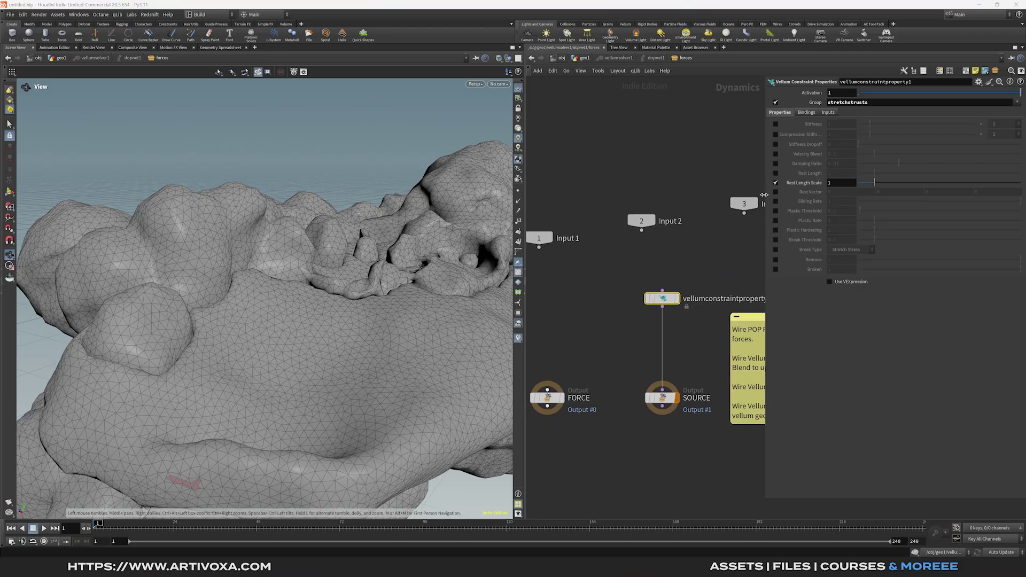
right_click(801, 184)
mouse_move(837, 222)
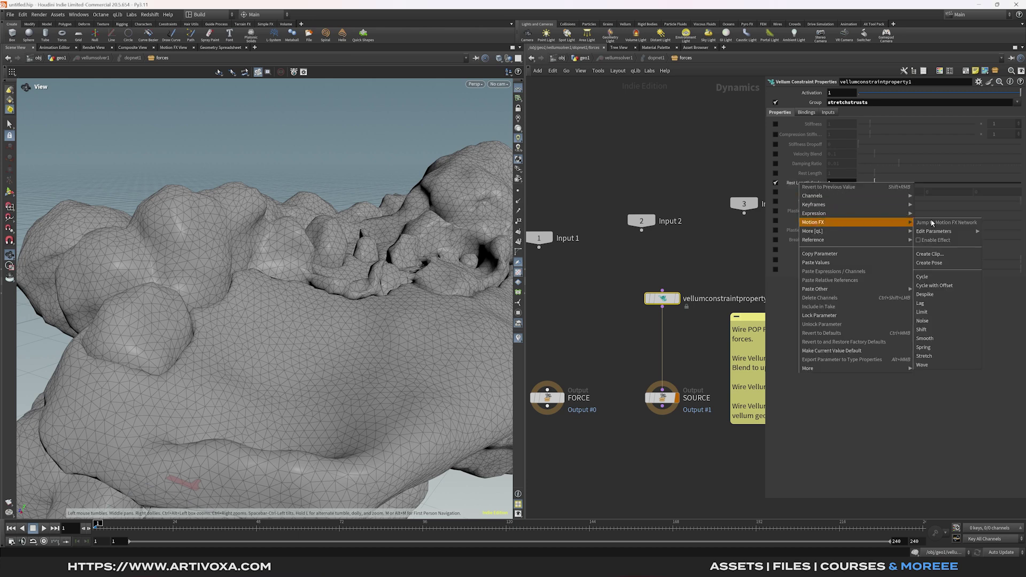
left_click(930, 366)
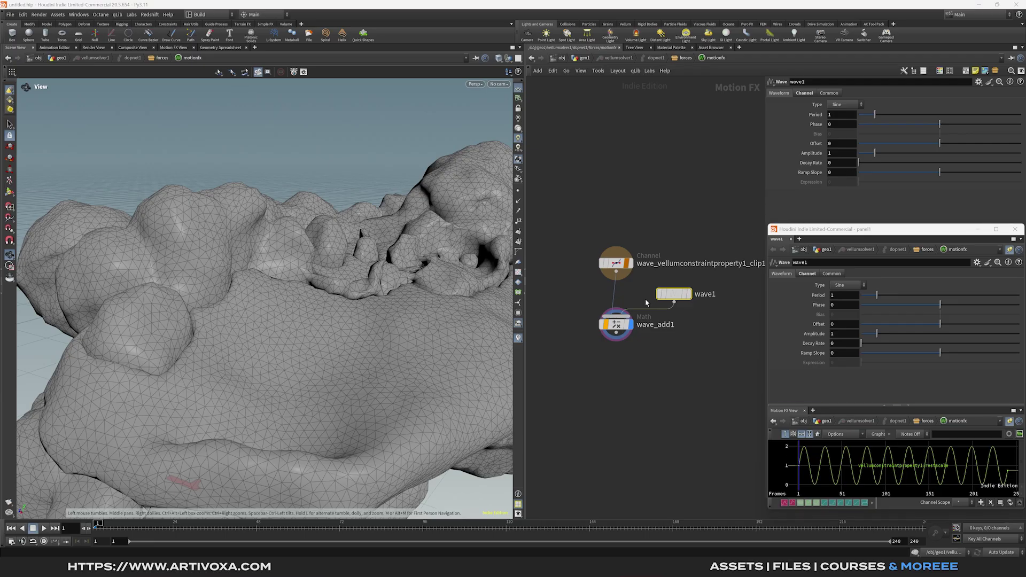
- Set the wave's Period to 1.5, Offset to 0.55 and Amplitude to 1.5, and close the floating Motion FX window
left_click(843, 115)
key("Return")
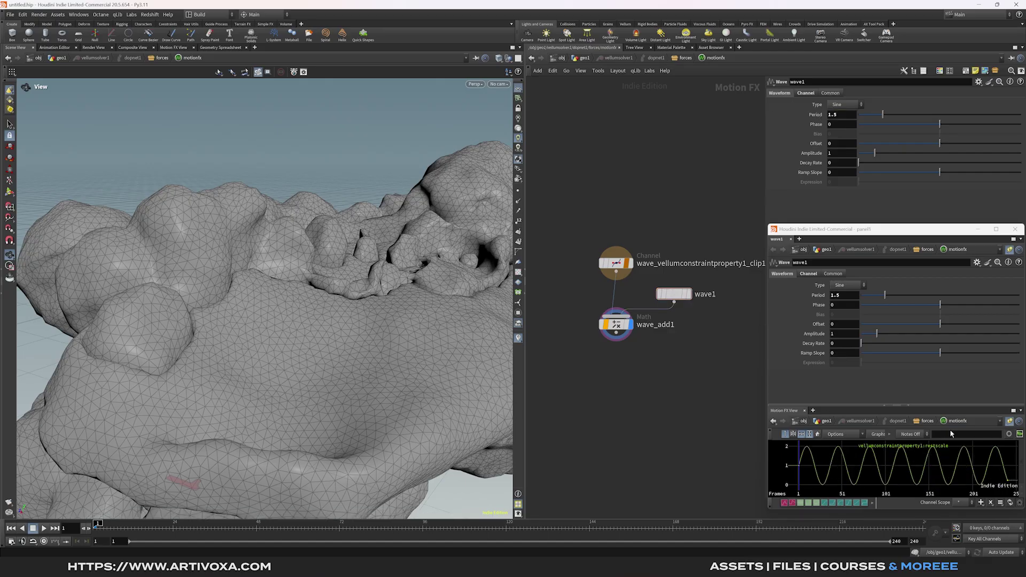
left_click(837, 143)
type("0.55")
key("Return")
left_click(846, 154)
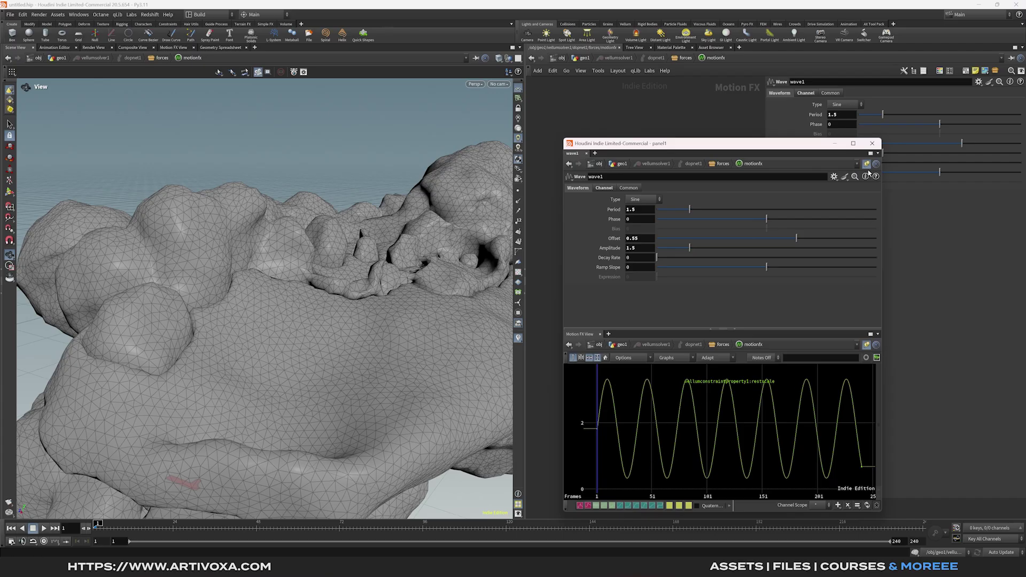
left_click(871, 143)
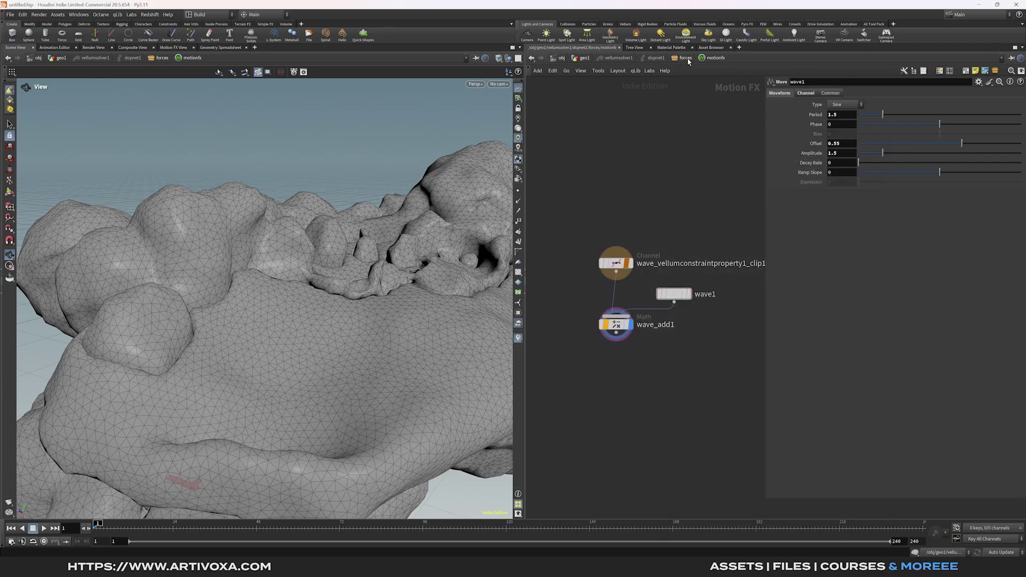
- Return to the geo1 network and display the Vellum Solver's result
left_click(687, 59)
right_click_drag(387, 277, 286, 282)
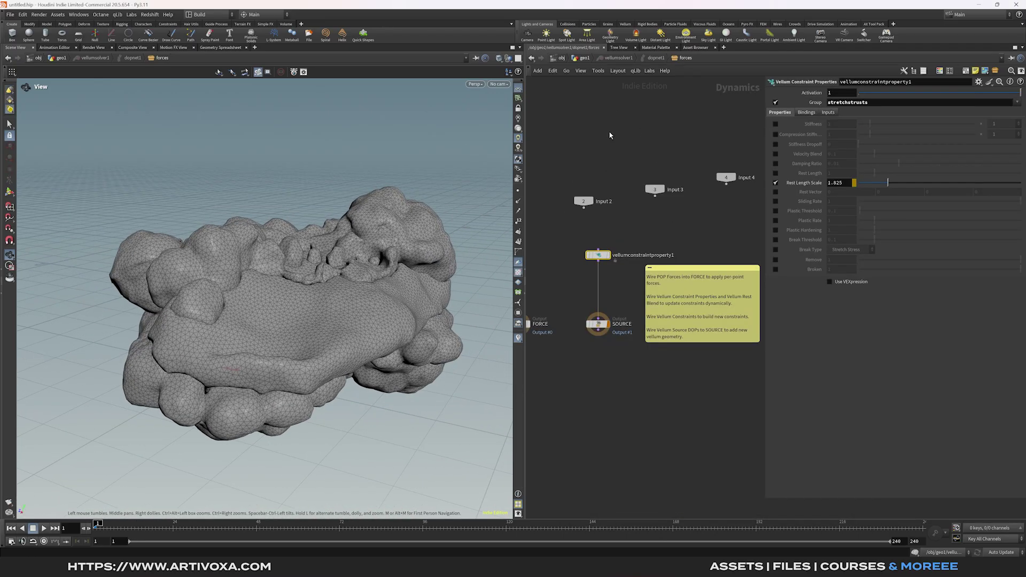
left_click(583, 59)
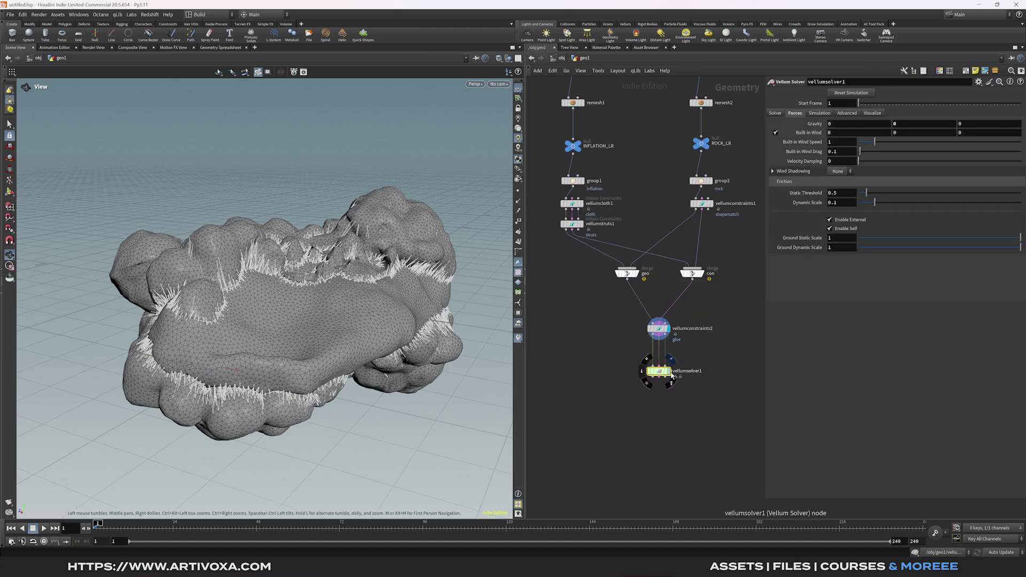
left_click(670, 361)
- Play the Vellum simulation twice to examine the inflation motion, and return to the first frame
right_click_drag(451, 376, 265, 329)
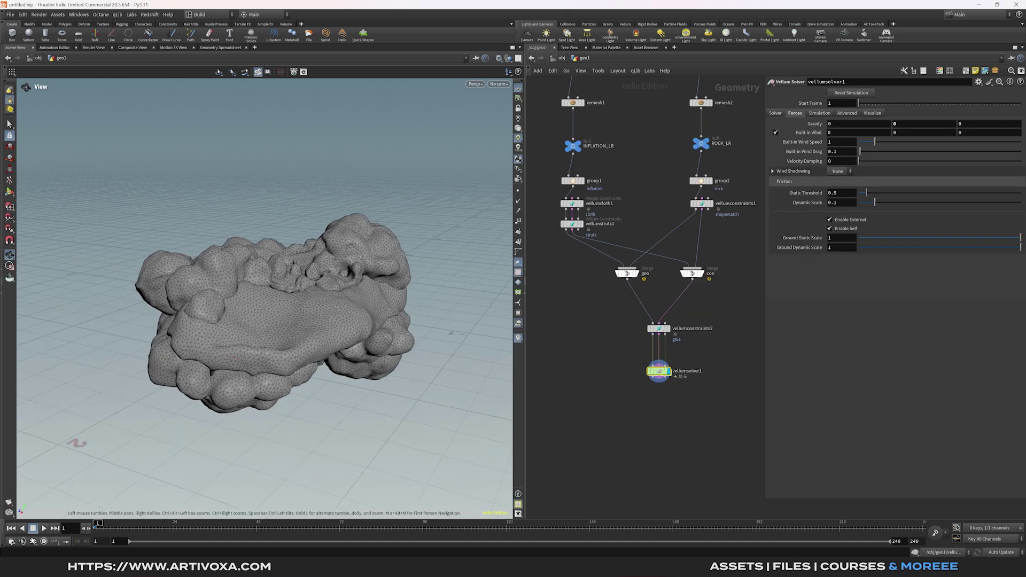
left_click(43, 527)
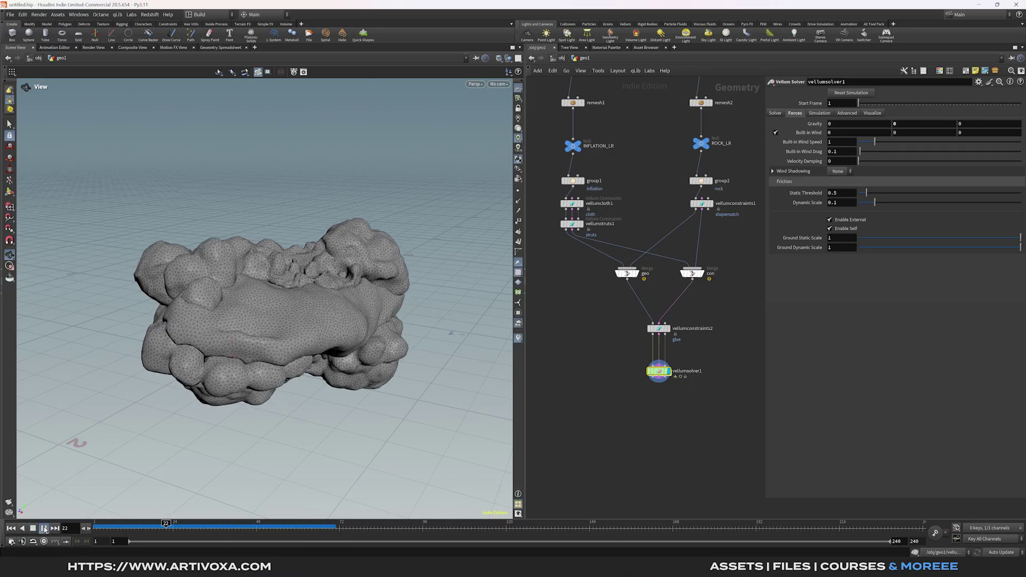
left_click(44, 528)
left_click_drag(130, 529, 94, 529)
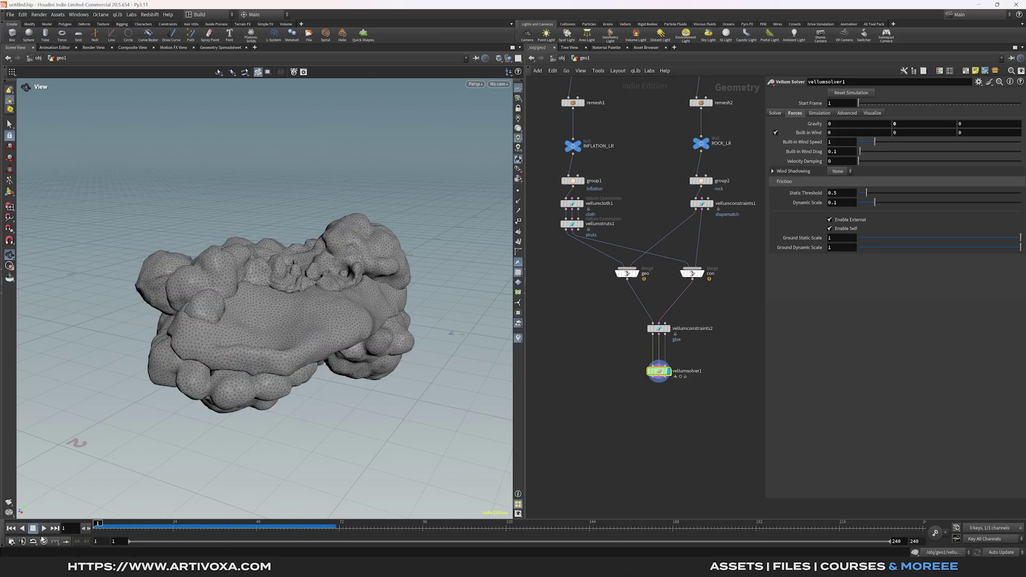
left_click(44, 527)
left_click(43, 527)
key("ctrl+Up")
- Add another Vellum Constraints node just below the rock branch's shape match constraints
middle_click_drag(712, 296, 688, 327)
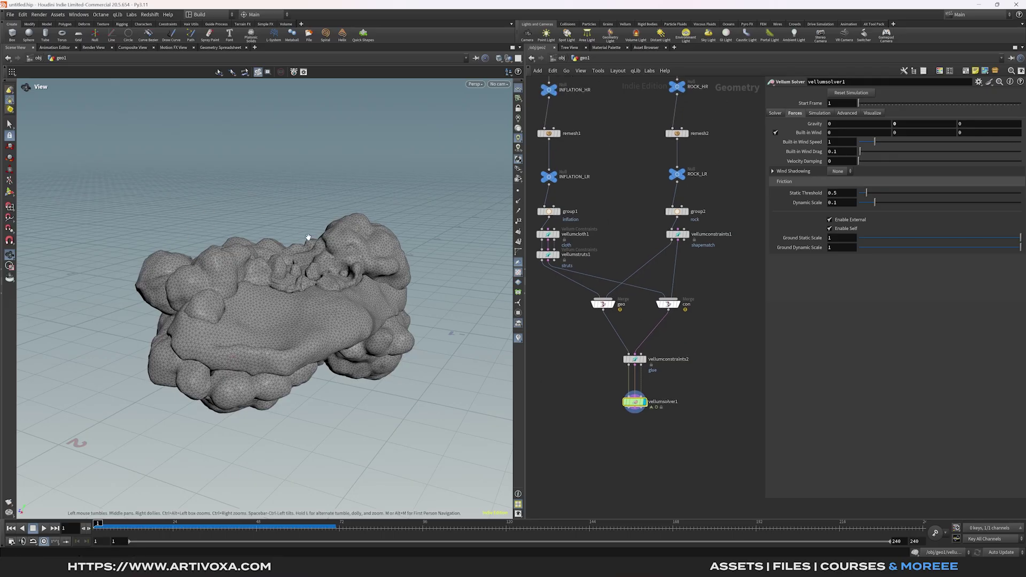
middle_click_drag(714, 270, 711, 271)
key("Tab")
key("Escape")
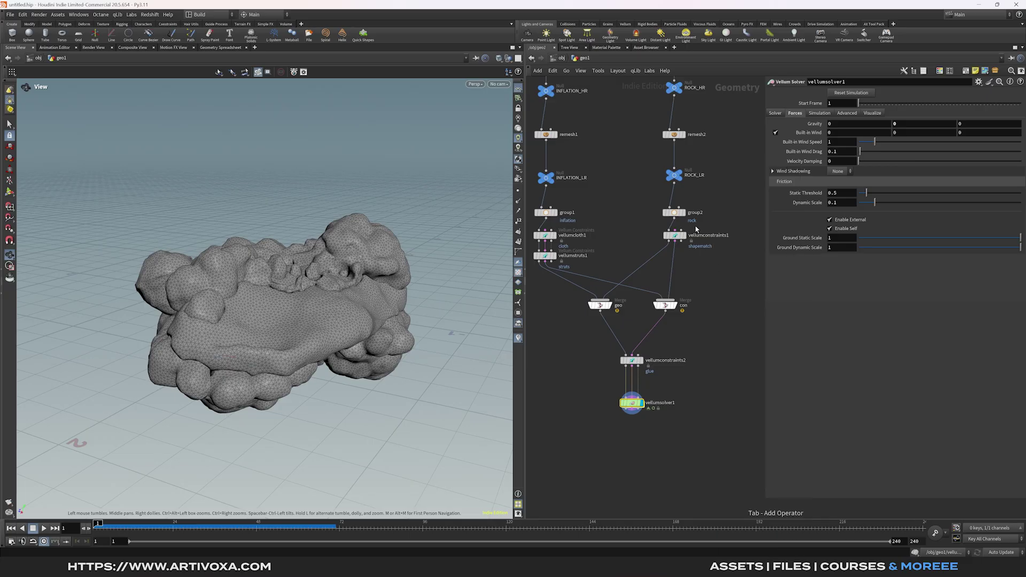
left_click(711, 271)
middle_click_drag(701, 268, 709, 264)
key("Tab")
type("velcons")
key("BackSpace")
key("Return")
left_click(708, 263)
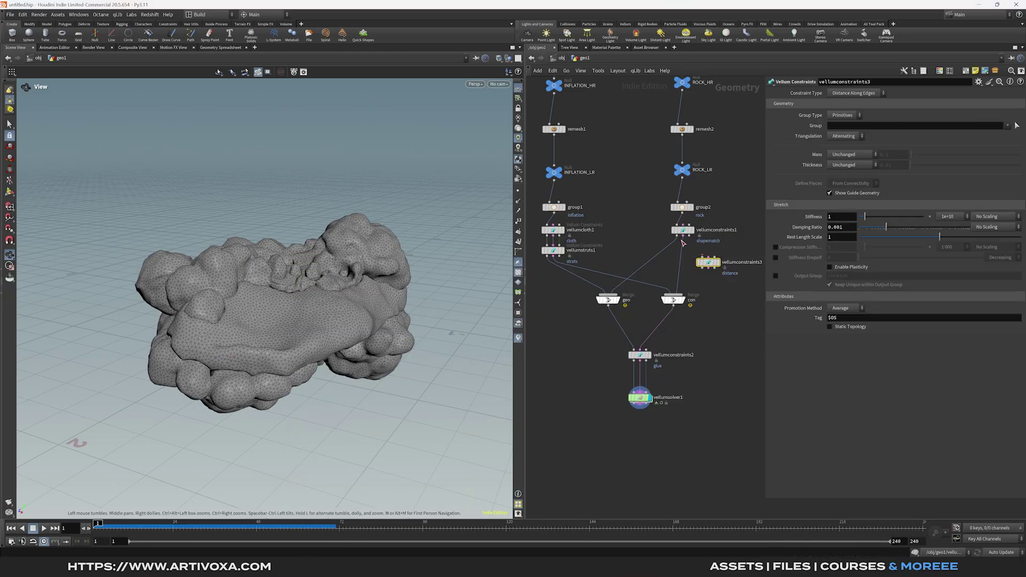
- Wire the new constraints node between the rock's shape match node and the geo and con merges, with Constraint Type Pin to Target
left_click_drag(676, 235, 702, 257)
left_click_drag(708, 267, 618, 299)
left_click(619, 298)
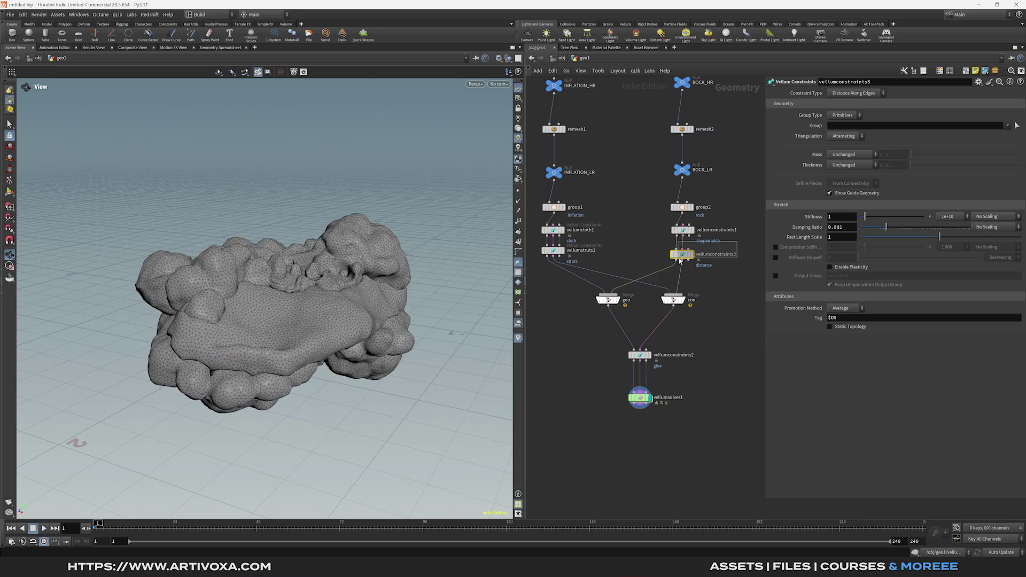
left_click(840, 96)
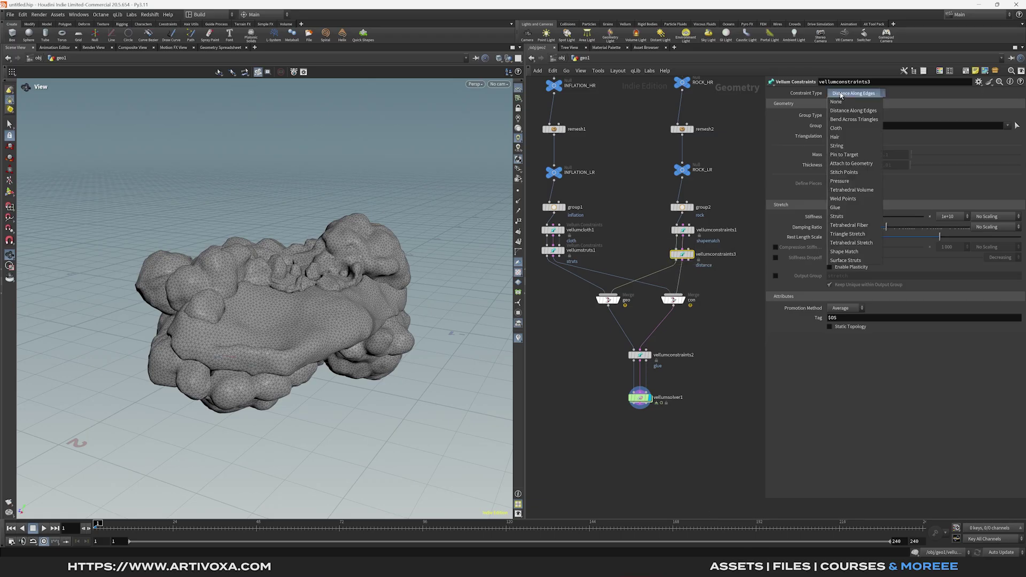
left_click(850, 152)
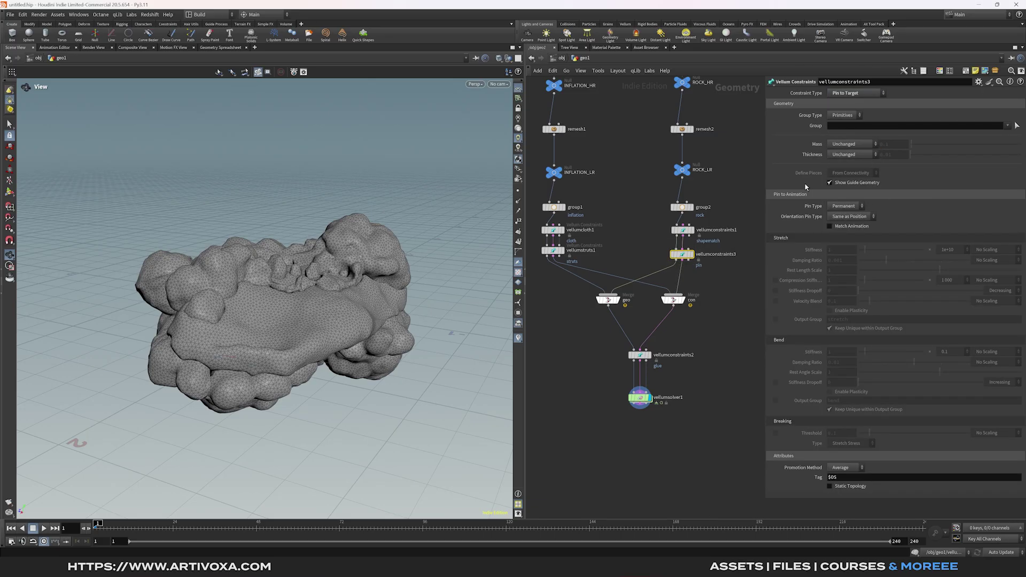
- Set the rock's pin constraint to Soft pin type with a stretch stiffness multiplier of 0.1
left_click(843, 207)
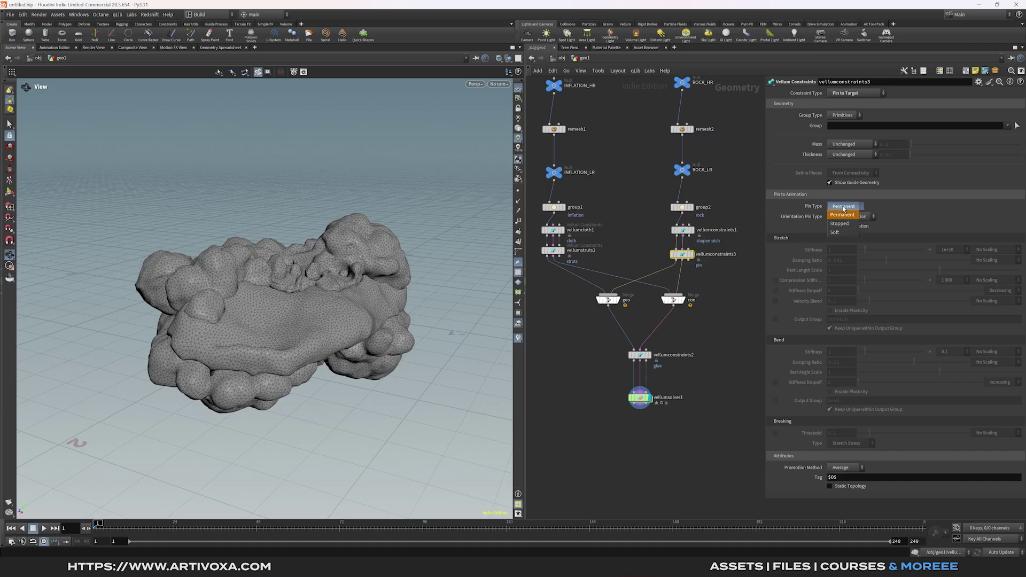
left_click(836, 232)
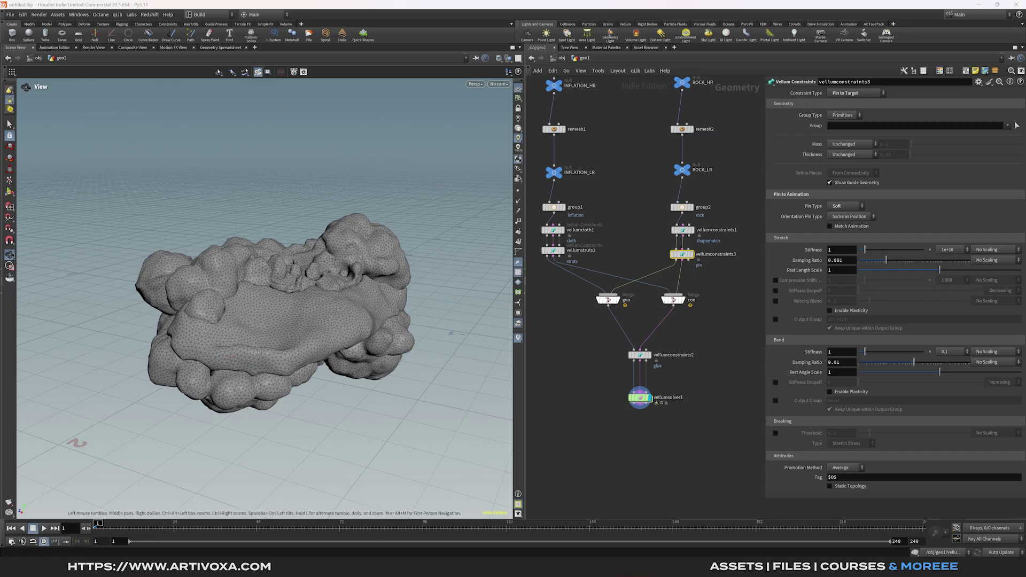
left_click(951, 250)
left_click(946, 355)
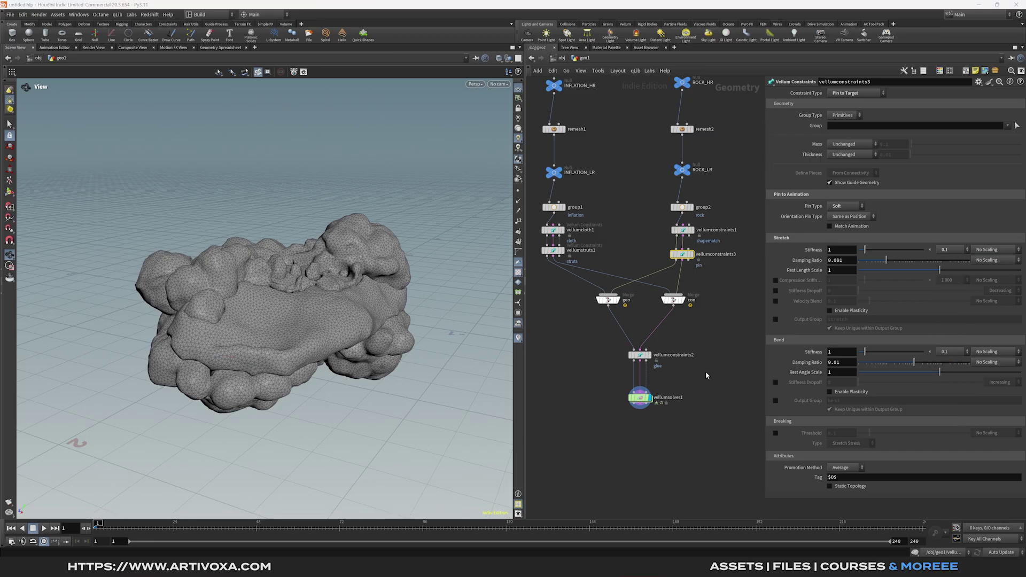
- Play the Vellum Solver's simulation and scrub to frame 16 to examine the softly pinned inflation
left_click(641, 397)
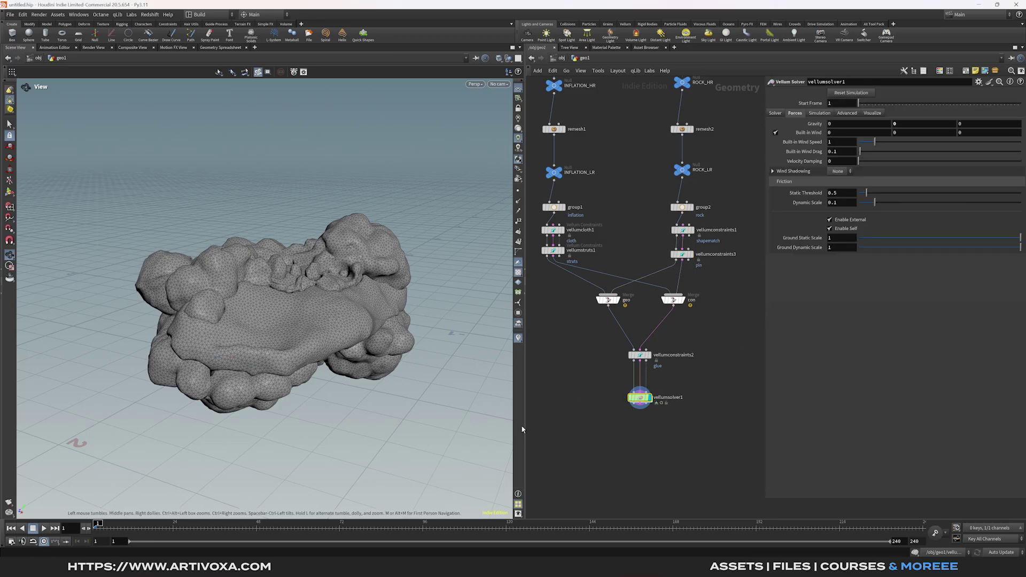
left_click(44, 527)
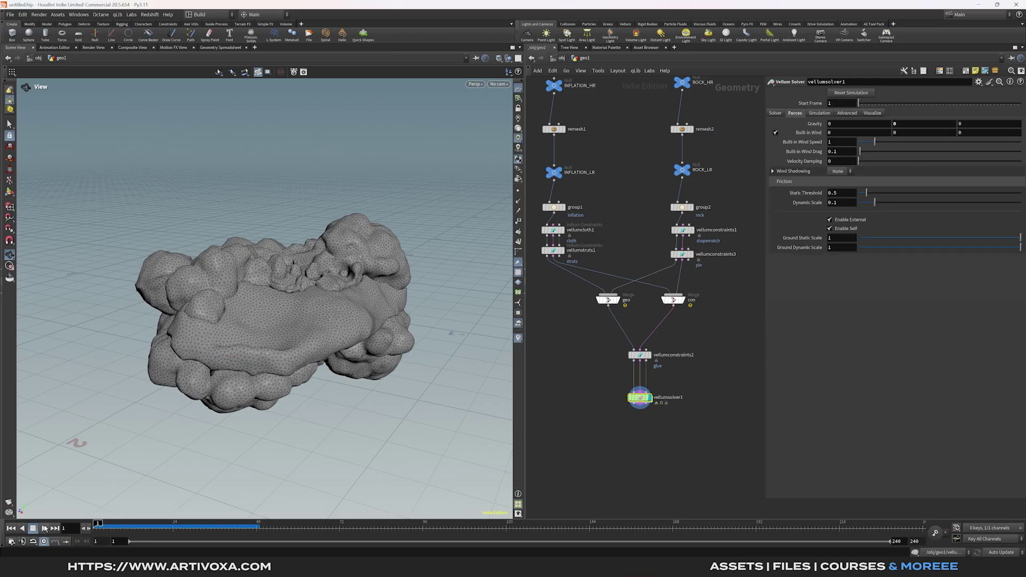
left_click(44, 528)
mouse_move(154, 525)
left_mouse_down()
mouse_move(102, 526)
mouse_move(232, 528)
mouse_move(145, 529)
left_mouse_up()
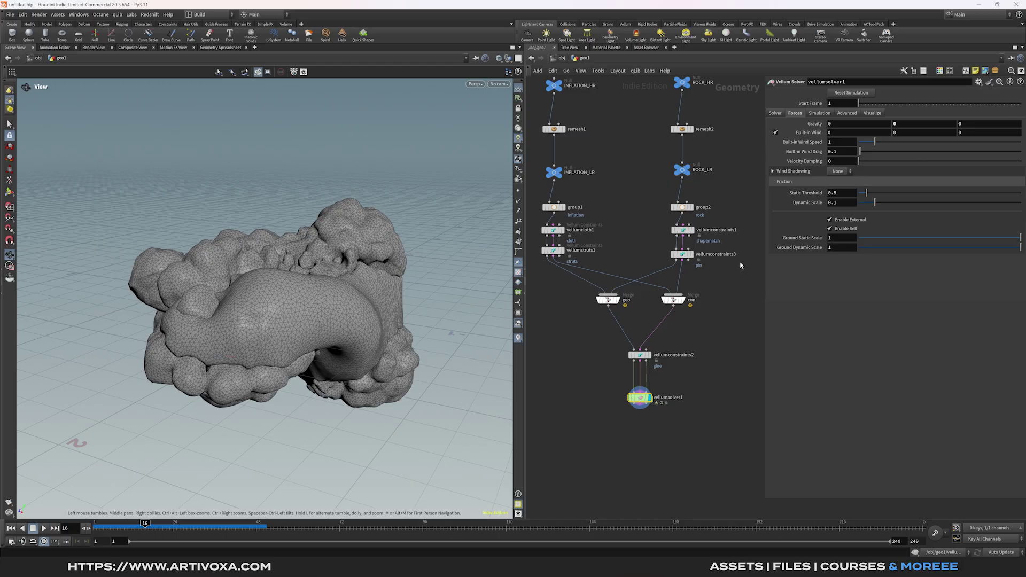
left_click(682, 254)
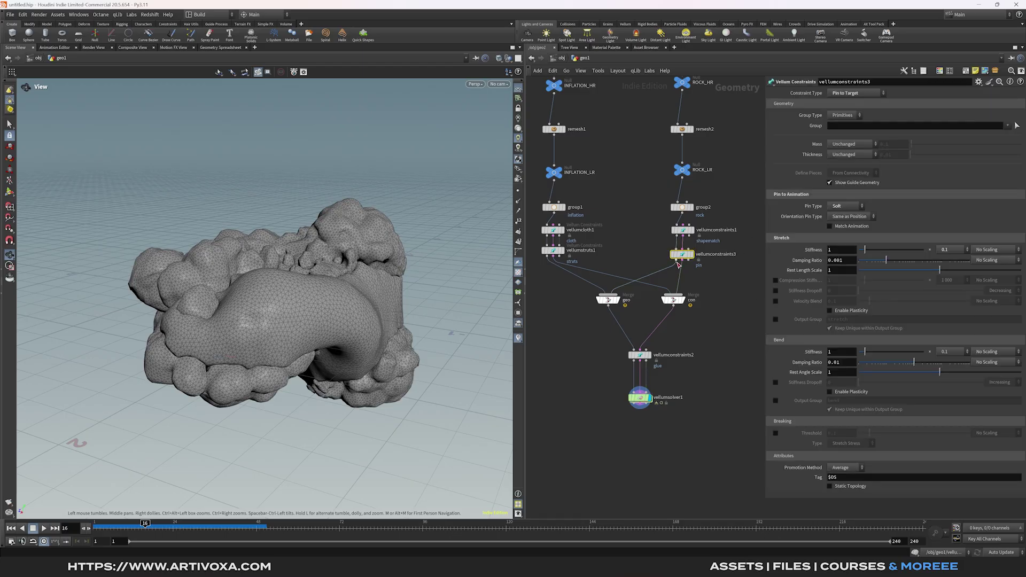
left_click(942, 253)
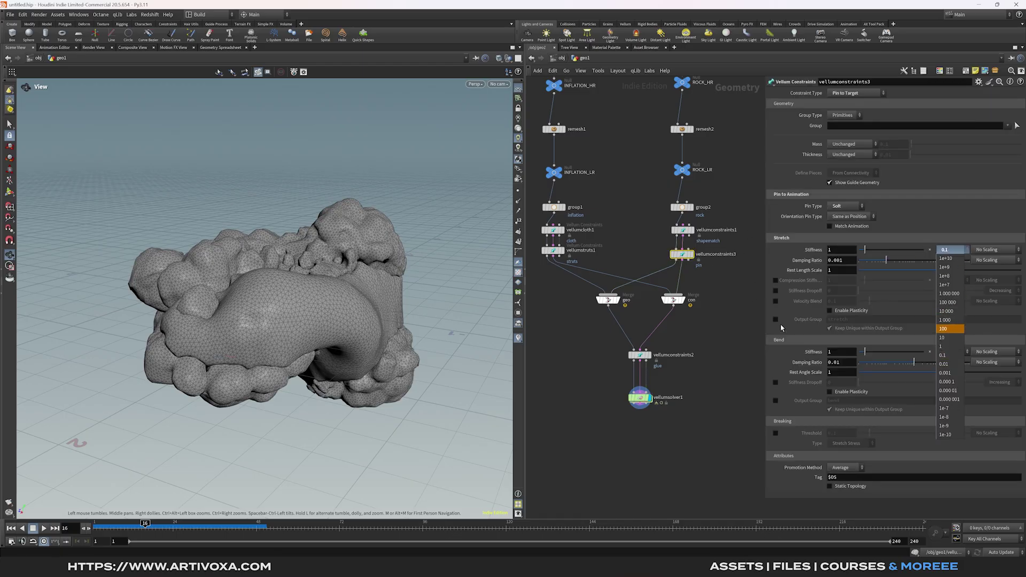
left_click(716, 368)
- Add a File Cache node below the Vellum Solver, wired to its output, and rename it vellum_inflation
middle_click_drag(699, 383, 688, 312)
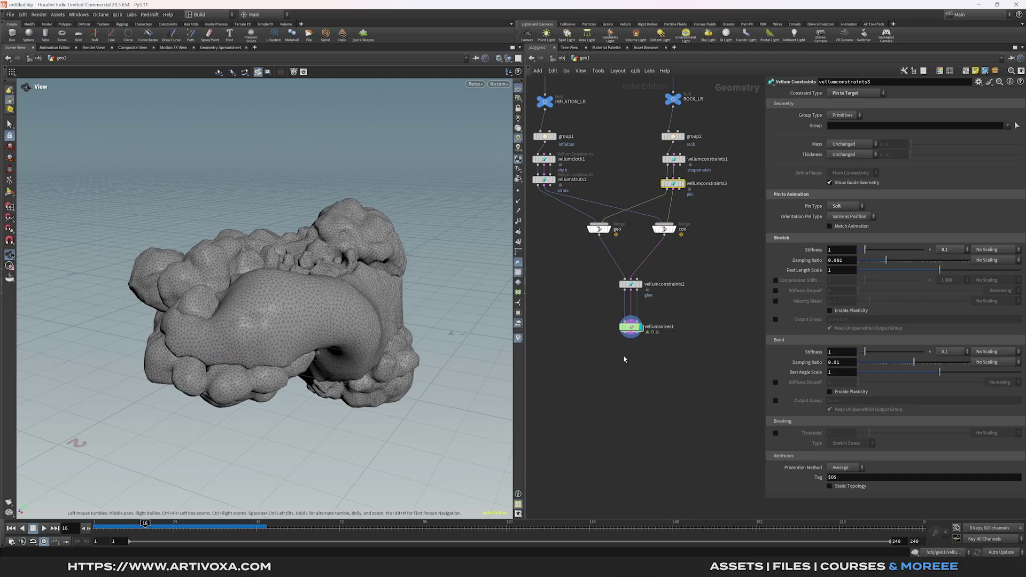
key("Tab")
type("file c")
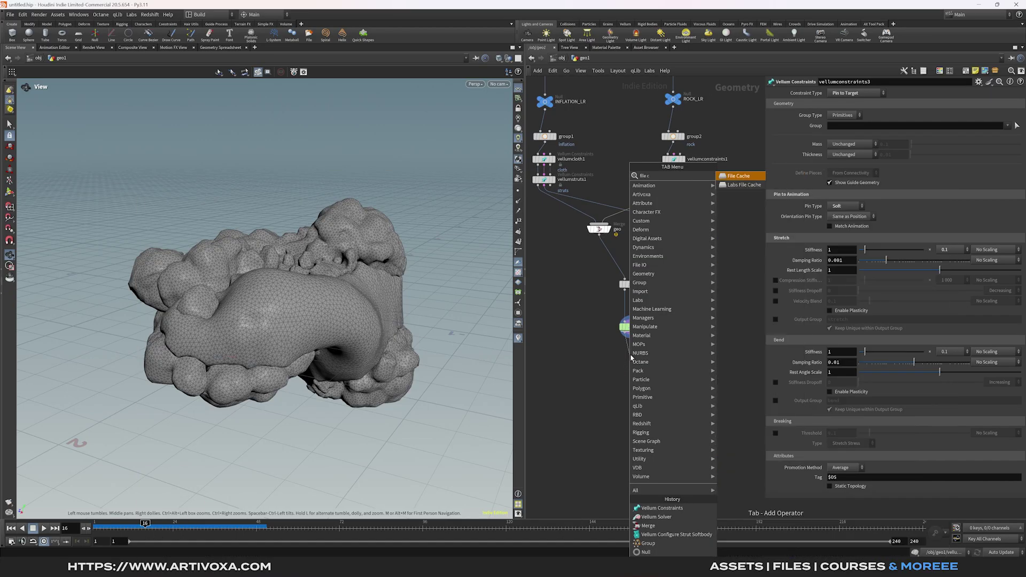
key("Return")
left_click(632, 359)
double_click(653, 360)
type("vellum")
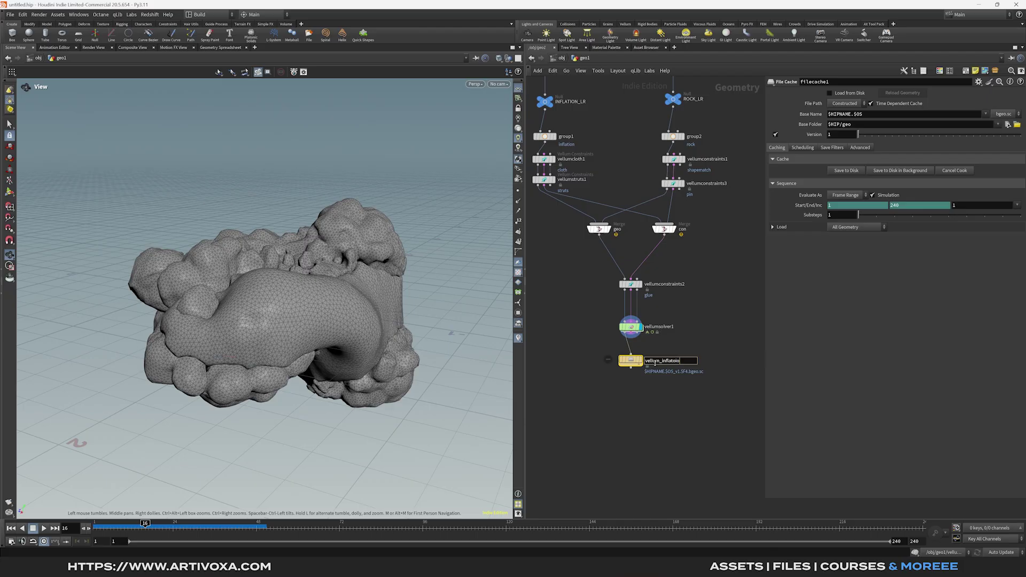
type("_inflation")
key("Return")
- Set the file cache's path to Explicit and its geometry file to $HIP/cache/$OS/$HIPNAME.$OS.$F.bgeo.sc
left_click(857, 104)
left_click(854, 113)
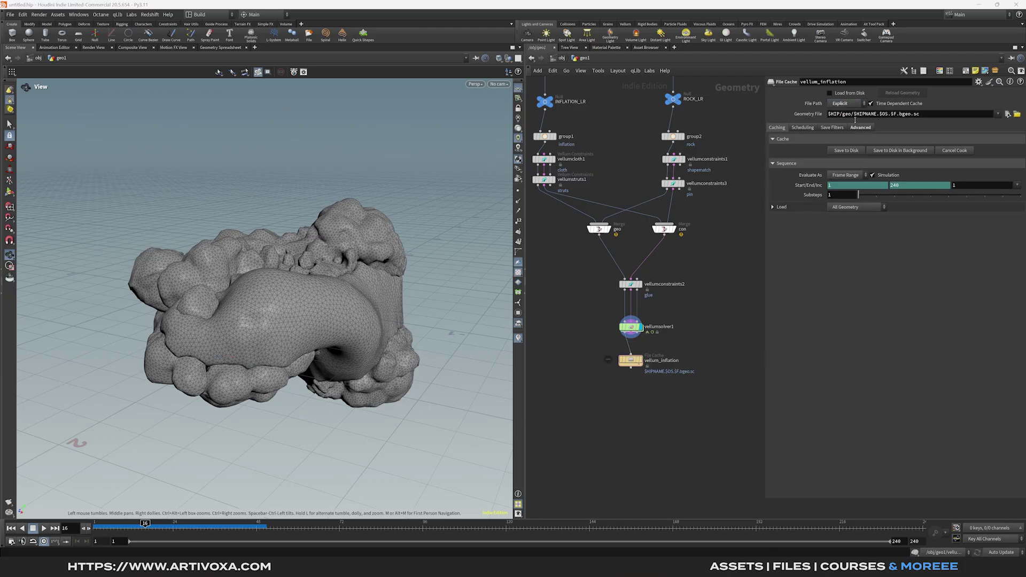
double_click(847, 114)
type("cache")
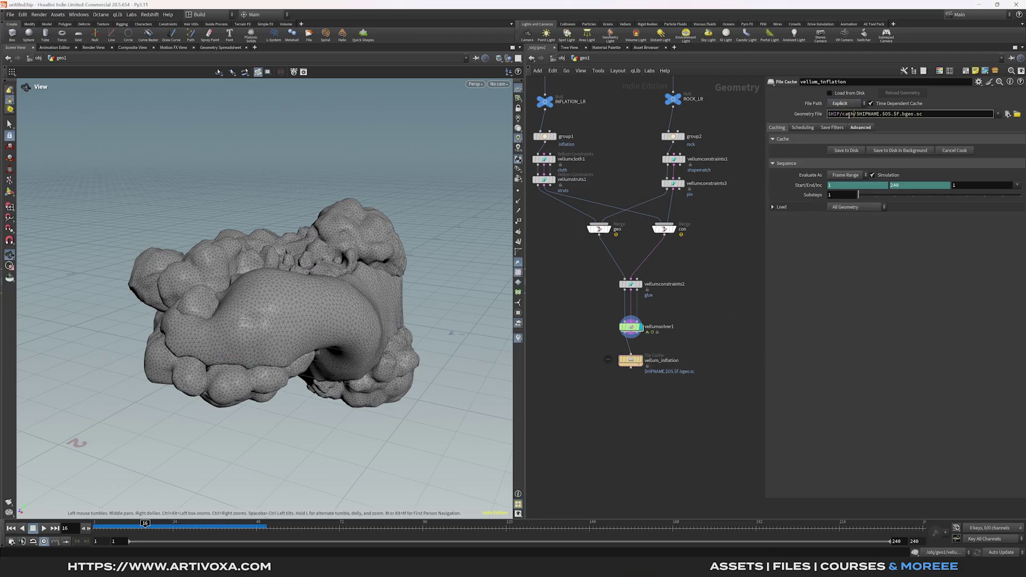
type("/$OS")
key("Return")
- Add a Split node after the vellum_inflation cache, display it and set its Group to inflation
middle_click_drag(659, 362, 669, 276)
scroll(624, 298, "down", 4)
middle_click_drag(608, 284, 620, 352)
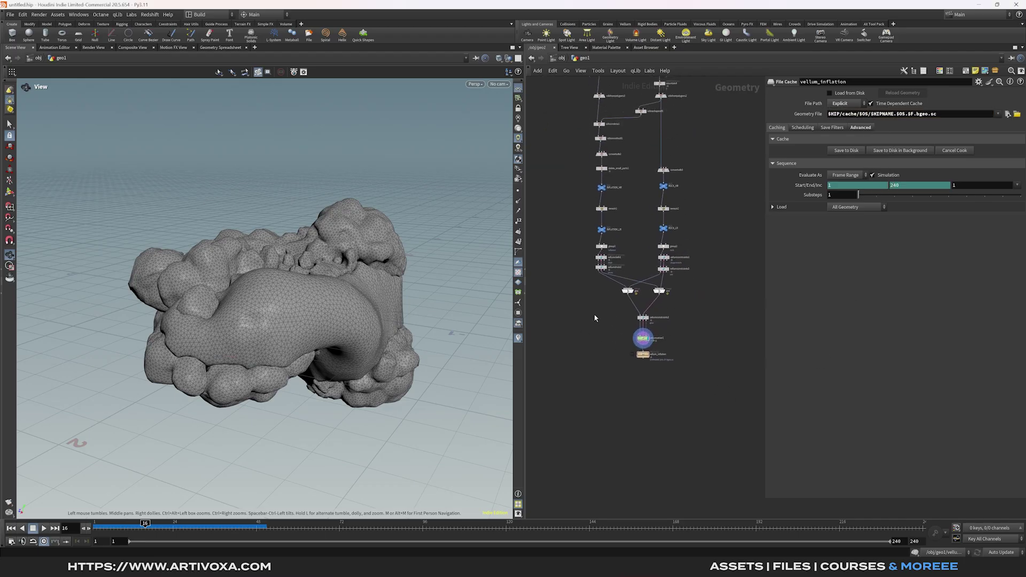
middle_click_drag(594, 318, 604, 337)
scroll(656, 395, "up", 4)
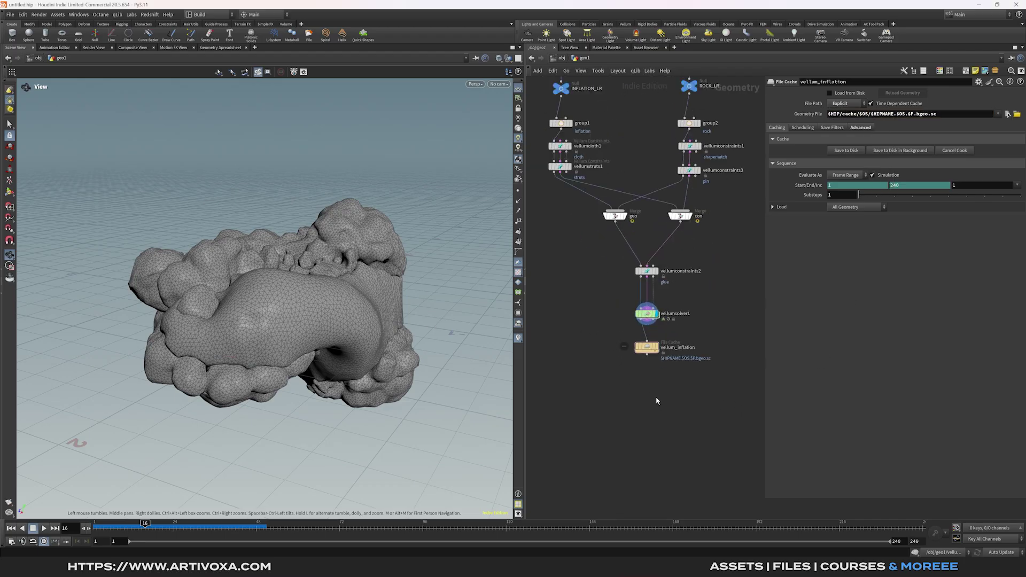
left_click(646, 355)
key("Tab")
type("split")
key("Return")
left_click(570, 387)
left_click(581, 389)
left_click(1007, 93)
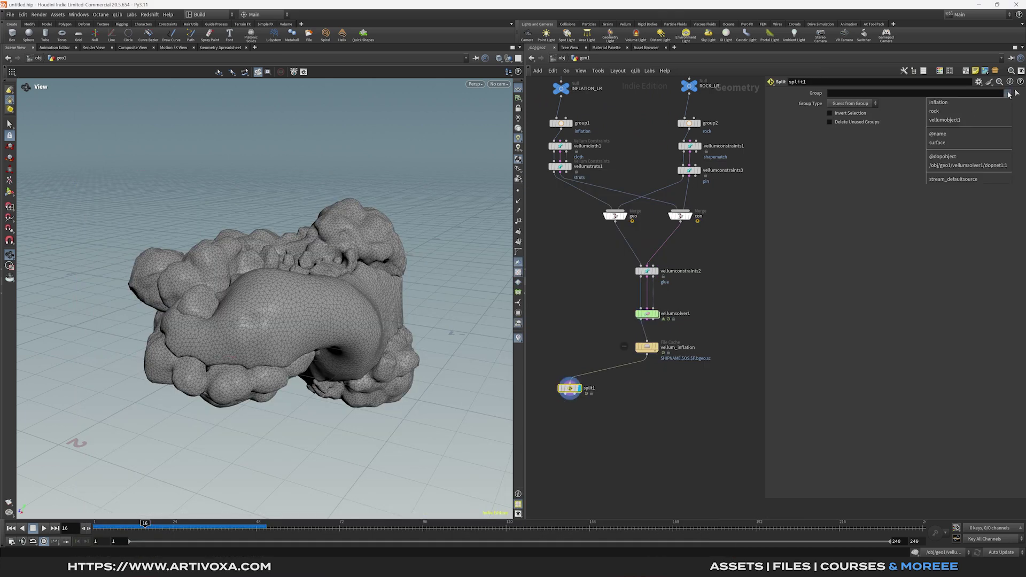
left_click(982, 107)
- Add a Point Deform node below the inflation Split node
middle_click_drag(622, 380, 671, 354)
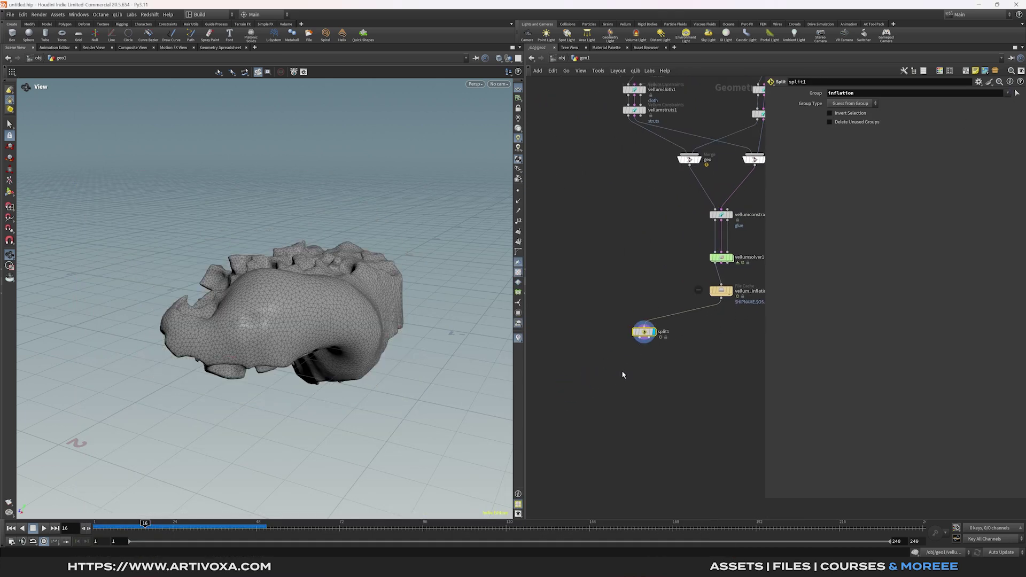
key("Tab")
type("pointde")
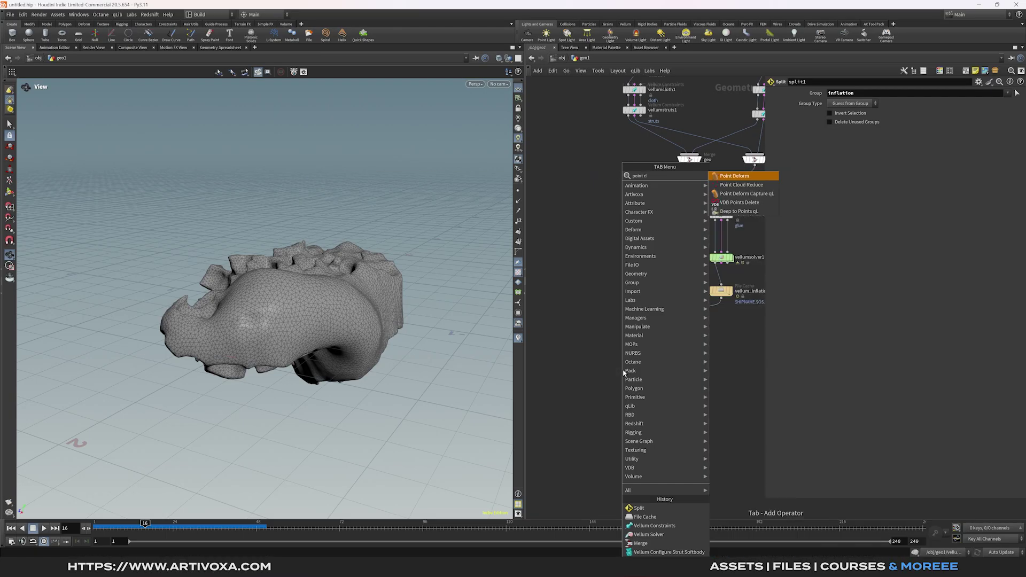
key("Return")
left_click(616, 412)
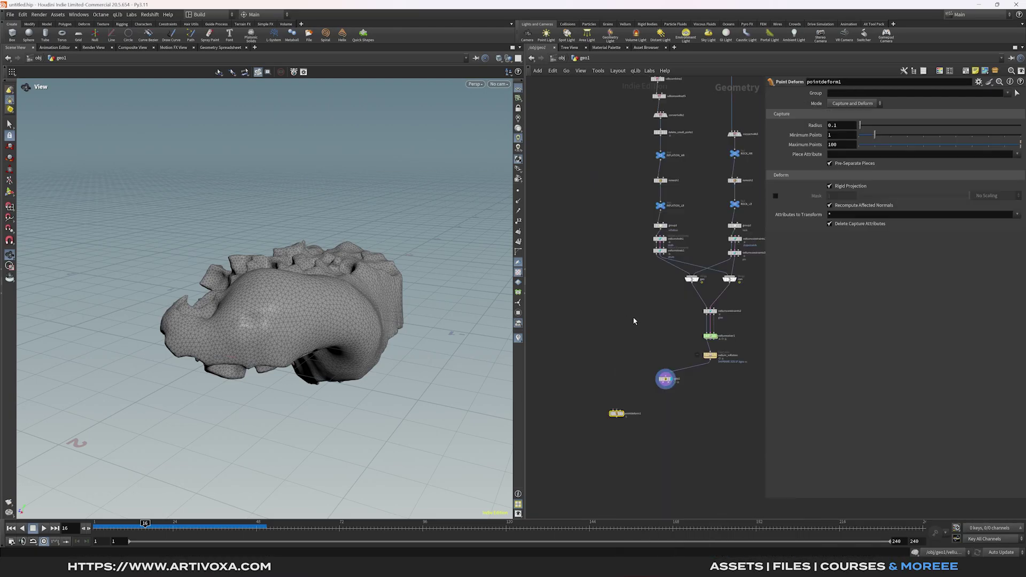
- Wire INFLATION_HR, INFLATION_LR and the inflation split into the Point Deform's three inputs, display it and check it at frame 42
scroll(635, 268, "up", 1)
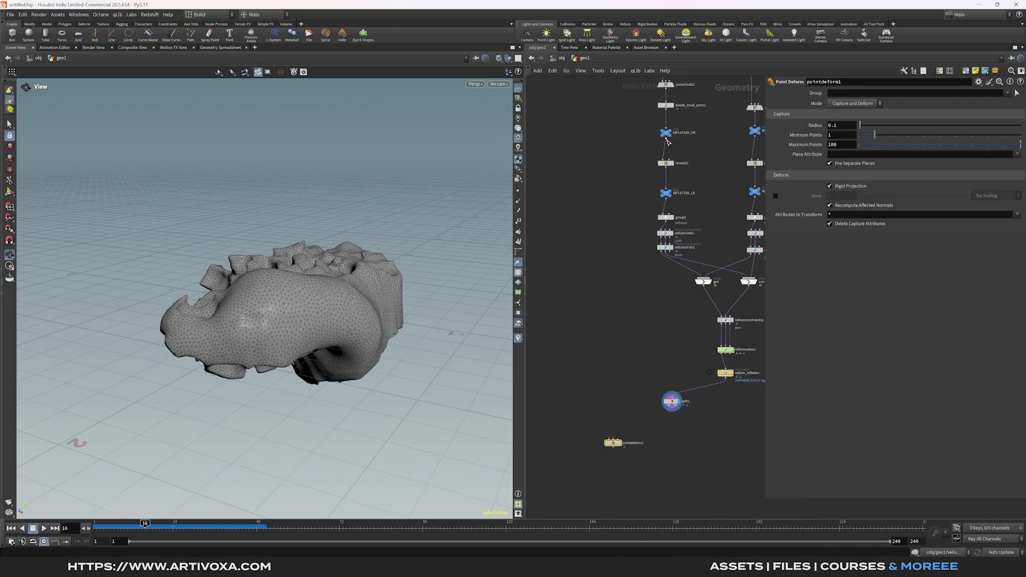
left_click_drag(666, 139, 603, 438)
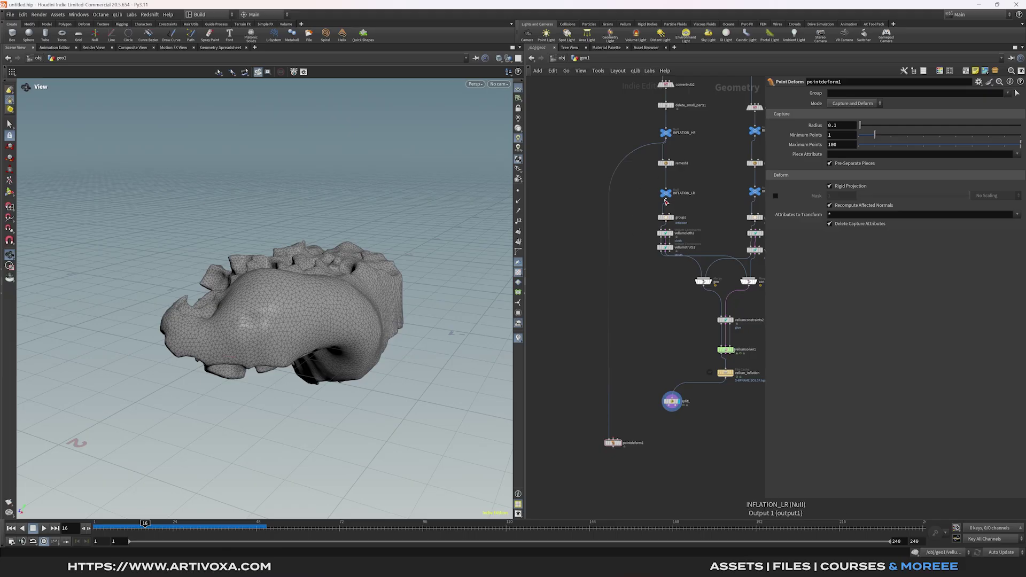
left_click_drag(665, 202, 616, 440)
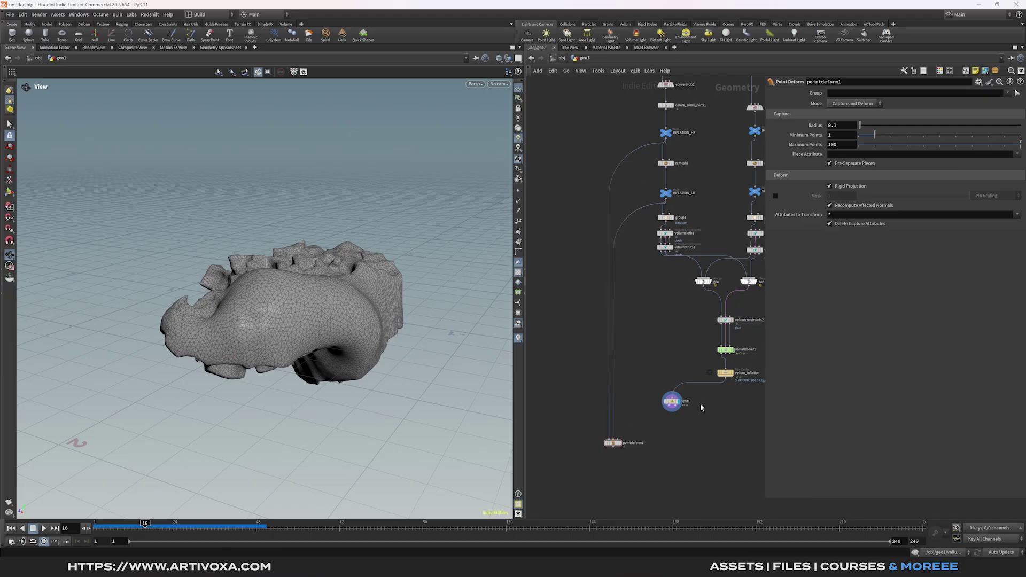
left_click_drag(675, 409, 620, 448)
left_click(620, 447)
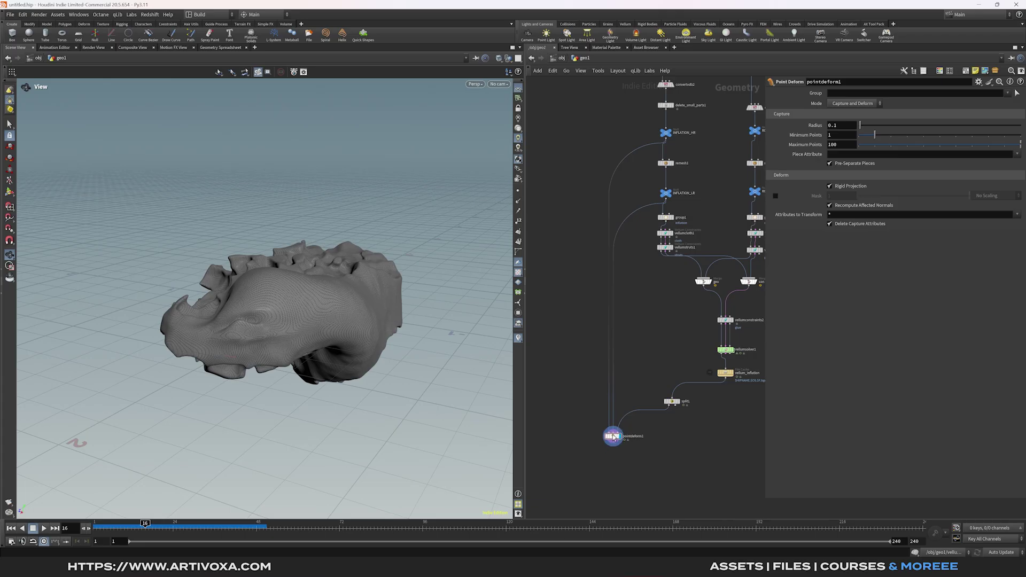
left_click_drag(159, 529, 235, 529)
- Add a second Split node from the vellum_inflation cache, display it and set its Group to rock
scroll(646, 400, "down", 3)
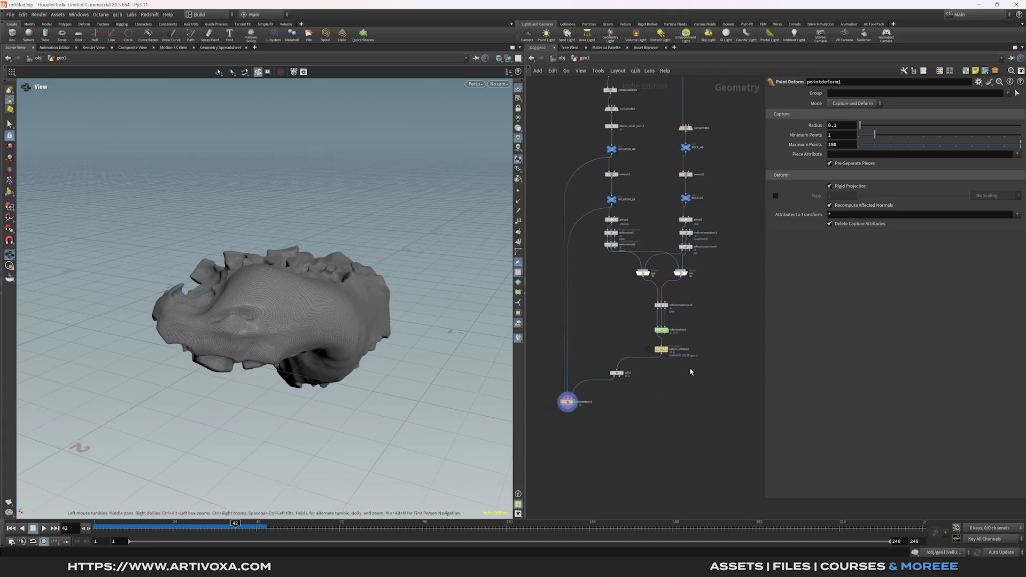
mouse_move(619, 375)
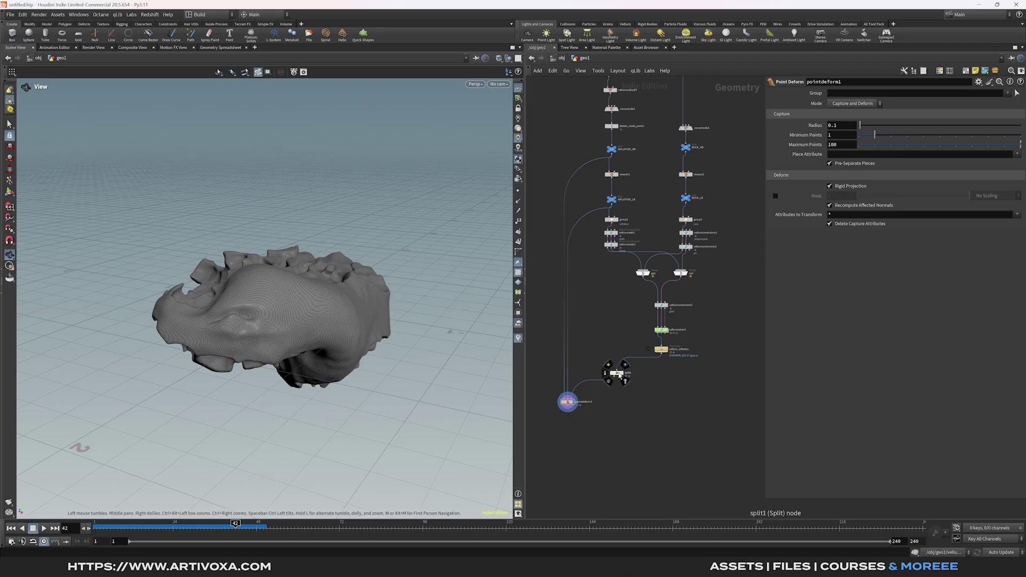
key("Tab")
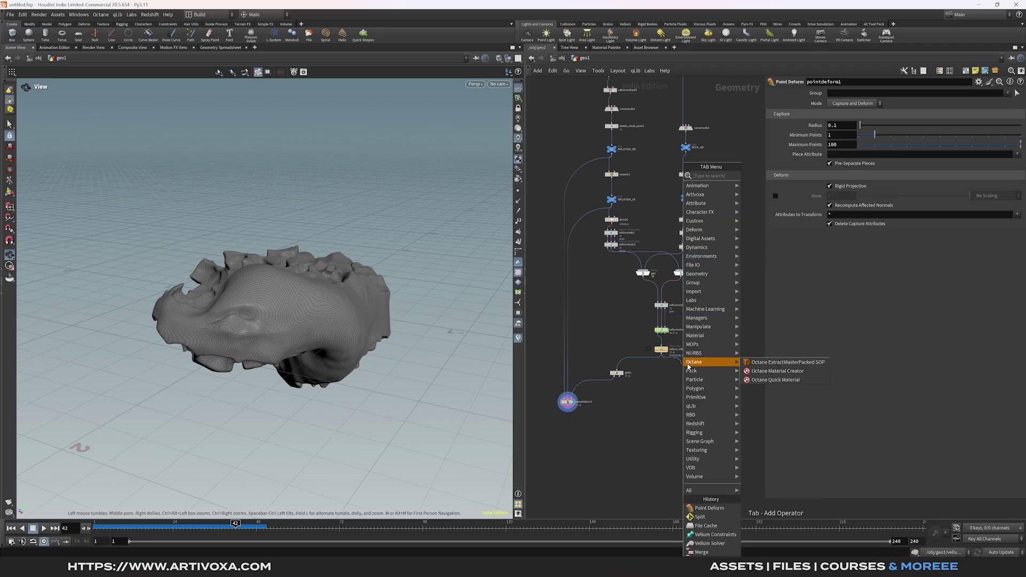
type("split")
key("Return")
left_click(687, 367)
left_click_drag(687, 367, 704, 377)
left_click(705, 376)
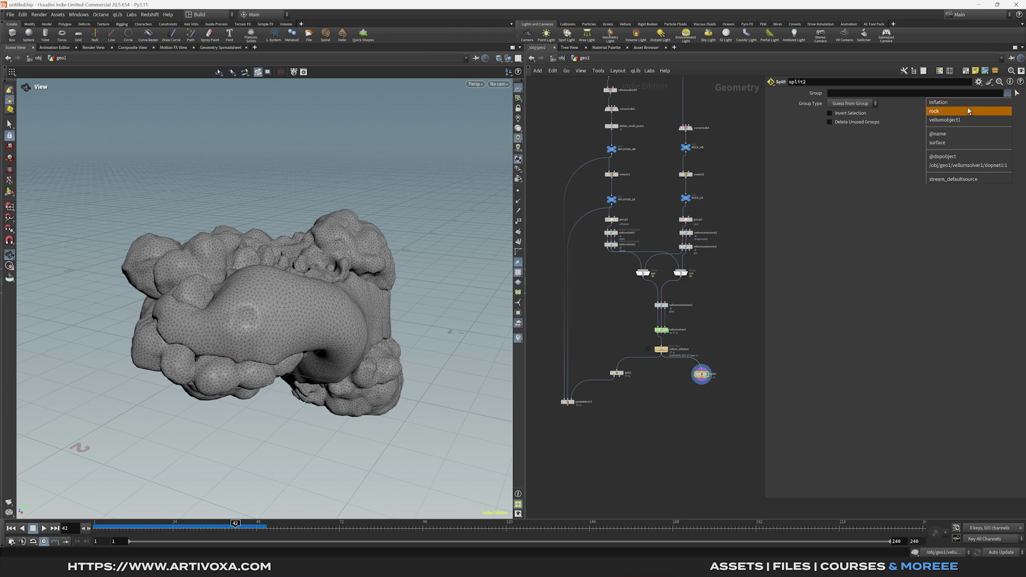
left_click(968, 111)
- Add another Point Deform node below the rock Split node
middle_click_drag(680, 414, 636, 383)
key("Tab")
type("point d")
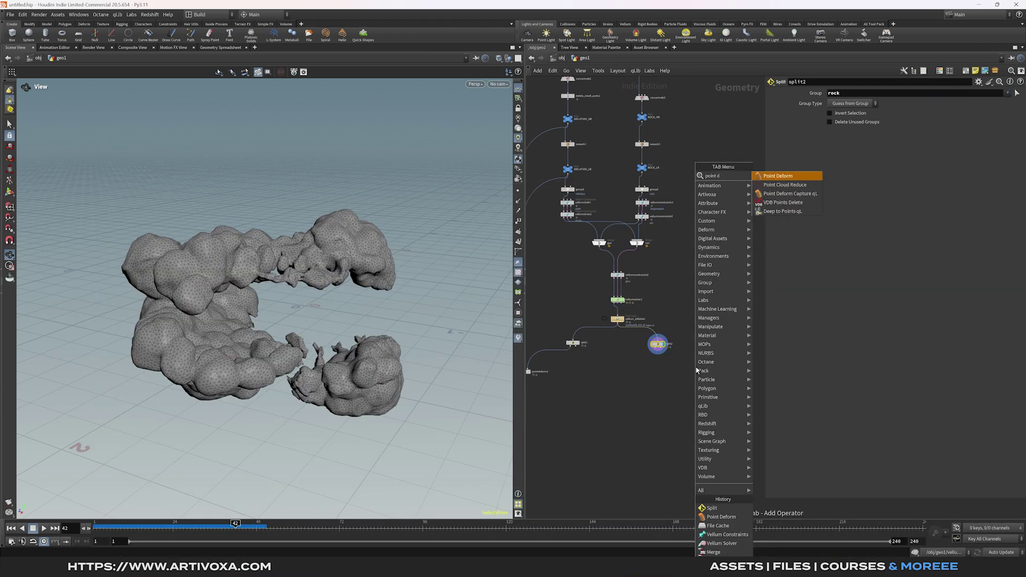
key("Return")
left_click(704, 368)
- Wire ROCK_HR, ROCK_LR and the rock split into the second Point Deform's inputs, display it and check it at frame 44
scroll(699, 288, "down", 1)
left_click_drag(651, 151, 718, 241)
left_click(704, 355)
left_click(652, 193)
left_click(708, 359)
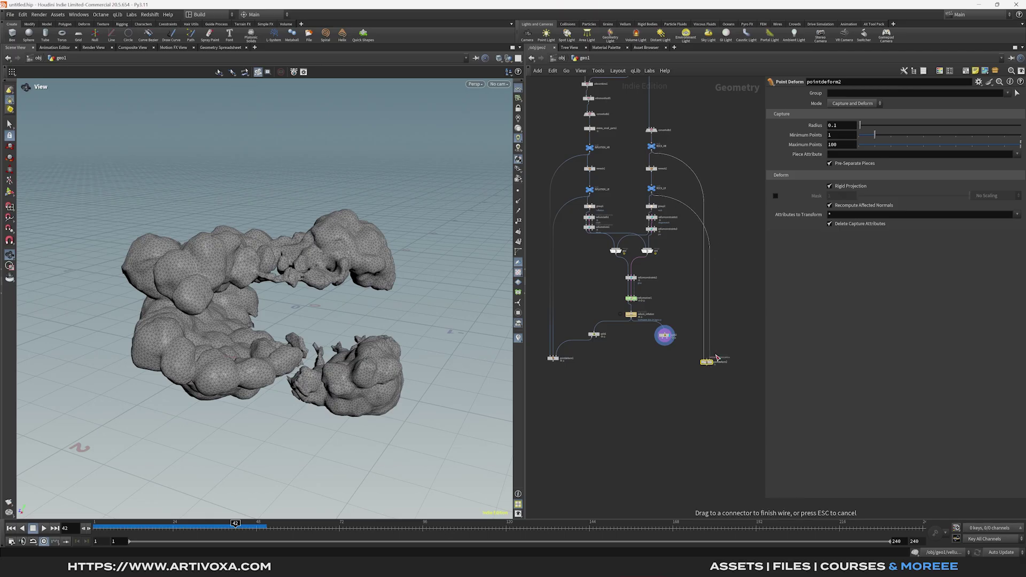
scroll(664, 346, "up", 2)
left_click(665, 341)
left_click(735, 375)
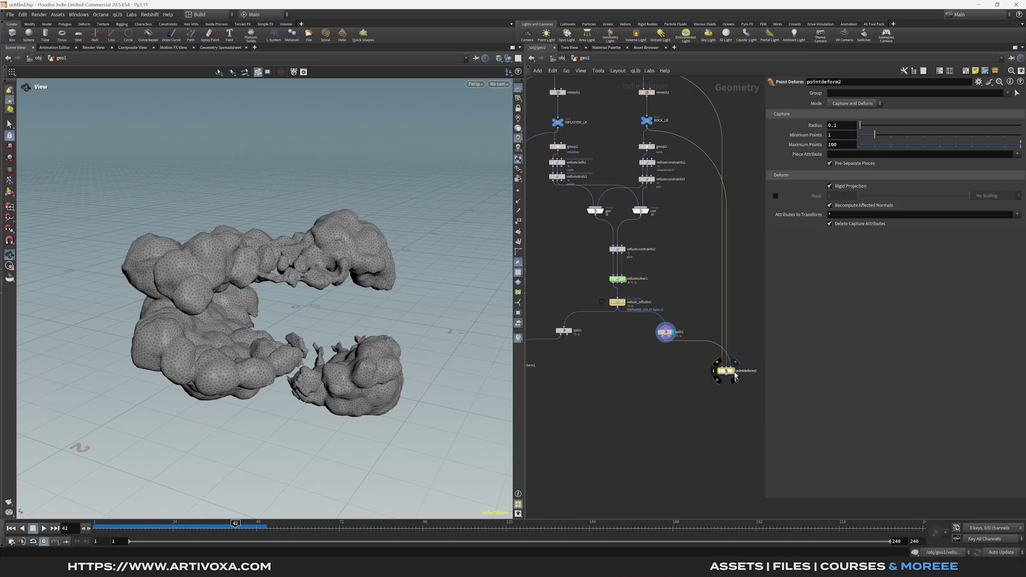
left_click(735, 374)
mouse_move(249, 528)
left_mouse_down()
mouse_move(205, 525)
mouse_move(242, 526)
left_mouse_up()
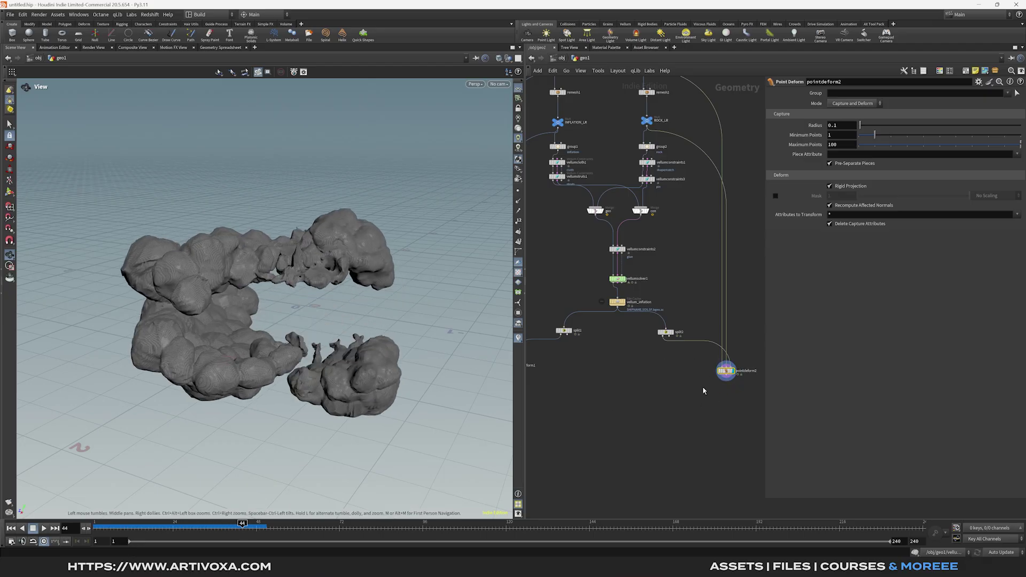
- Add a Null below the rock's Point Deform and name it OUT_ROCK
right_click(725, 375)
type("null")
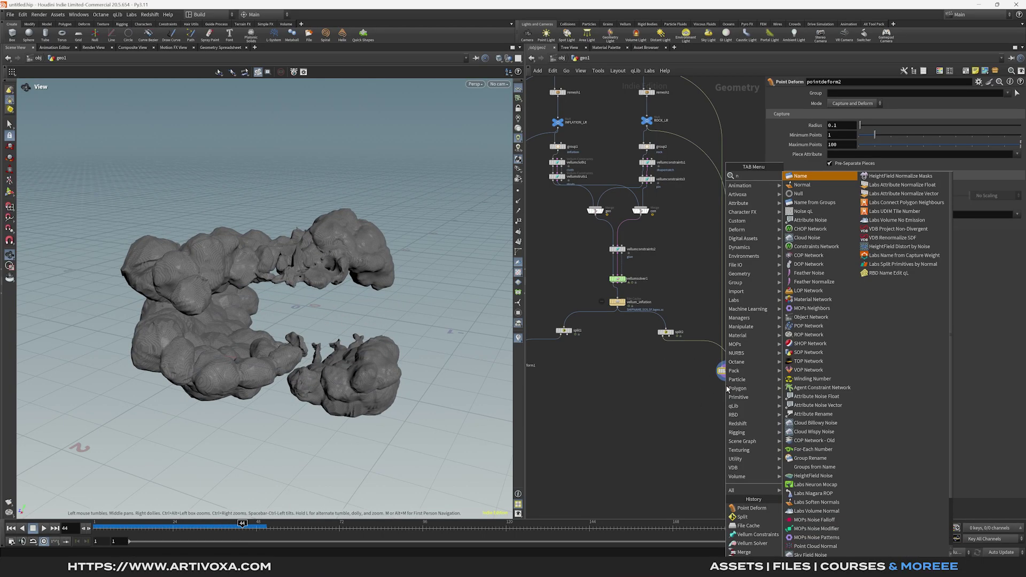
key("Return")
left_click(726, 386)
left_click_drag(726, 386, 727, 396)
double_click(736, 397)
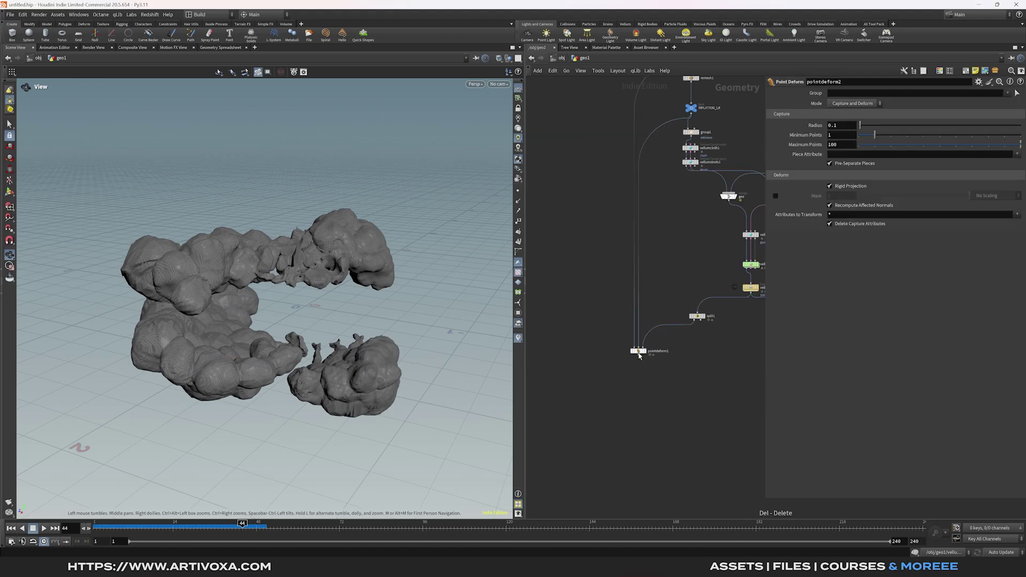
- Add a Null below the inflation's Point Deform and name it OUT_INFLATION
left_click(638, 357)
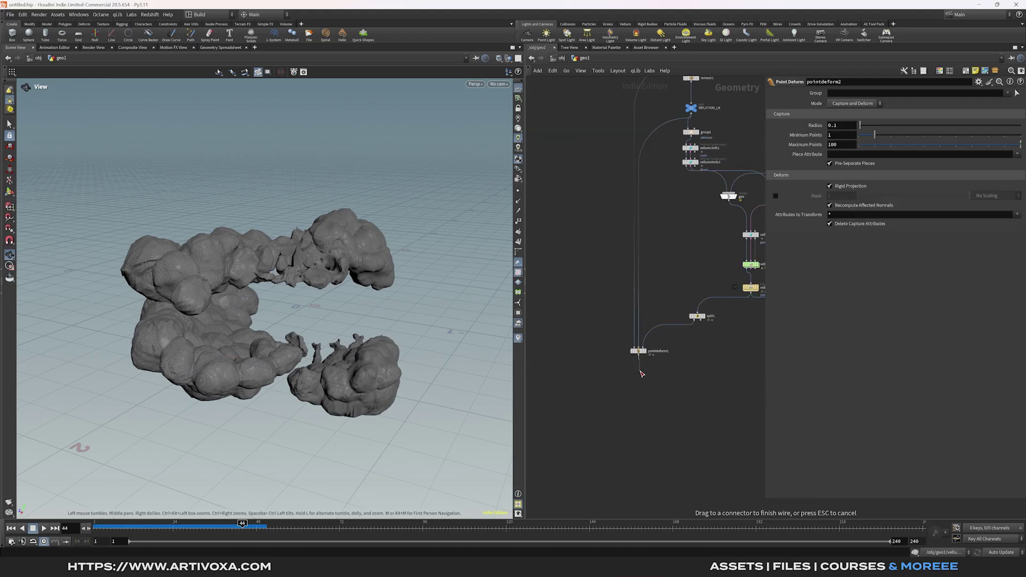
key("Tab")
type("null")
key("Return")
left_click(640, 373)
double_click(653, 374)
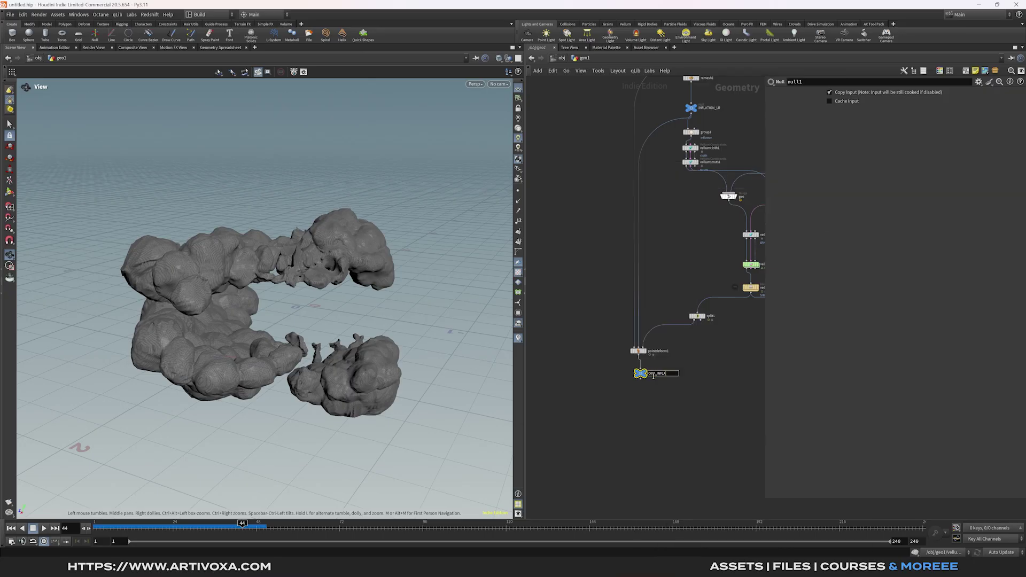
type("OUT_INFLATION")
key("Return")
- Display the OUT_INFLATION result and switch the display to OUT_ROCK to examine both deformed meshes
scroll(629, 393, "down", 5)
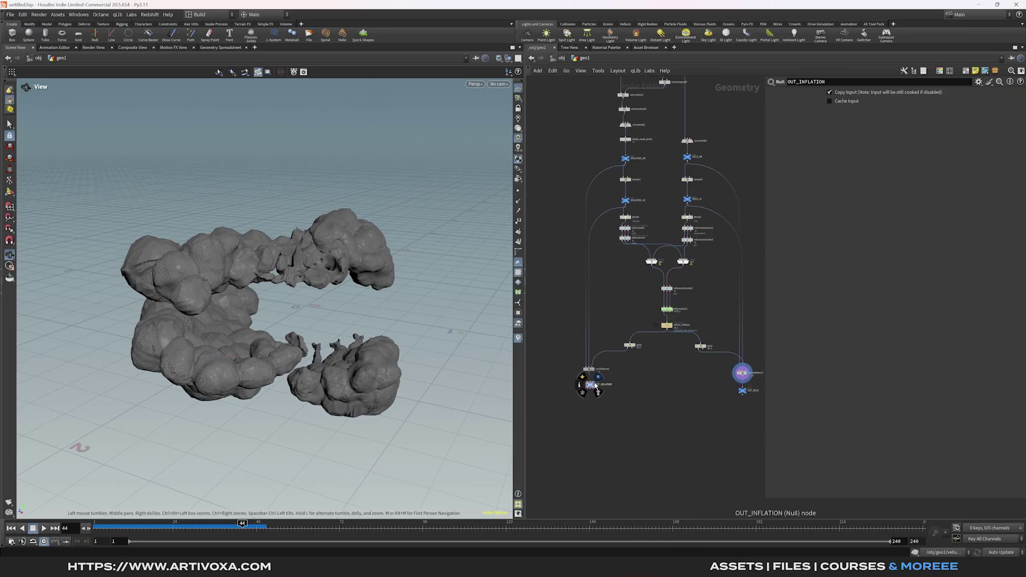
left_click(595, 384)
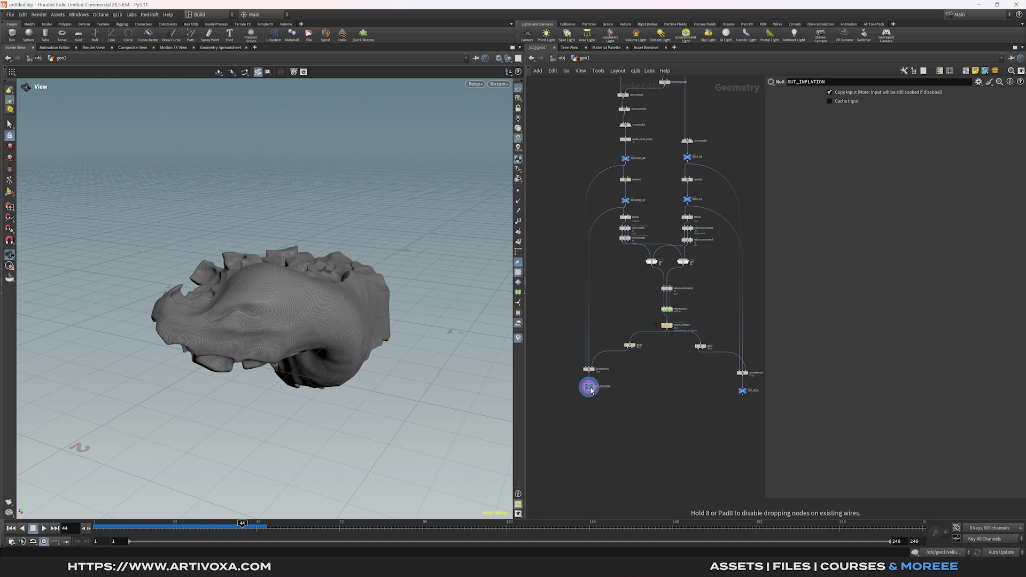
left_click(744, 390)
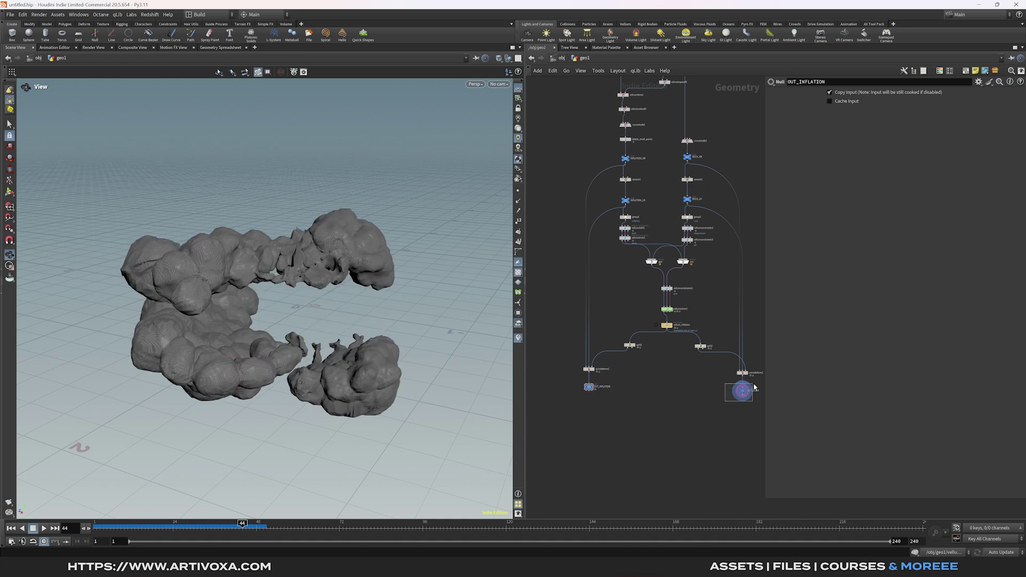
middle_click_drag(734, 384, 703, 381)
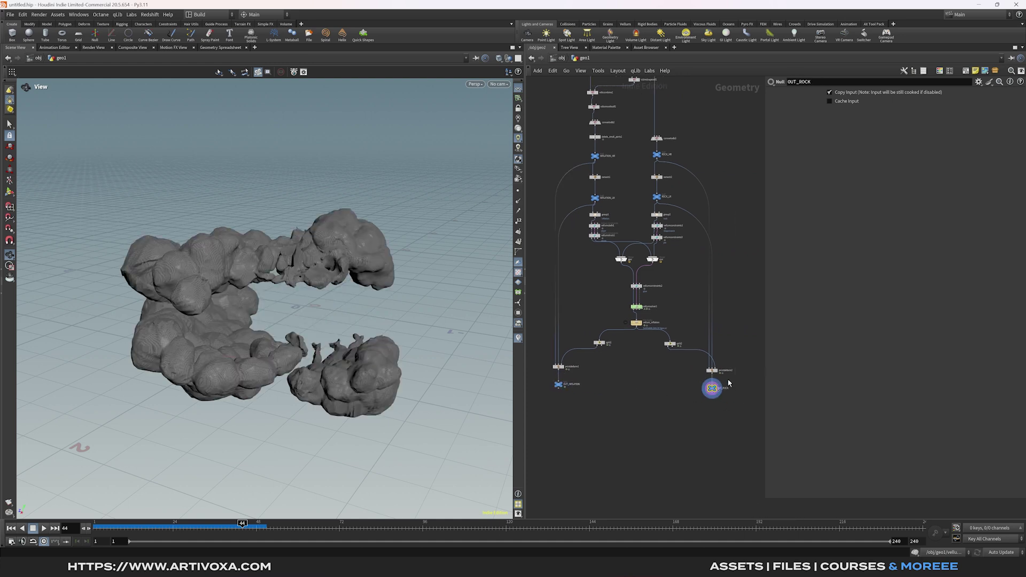